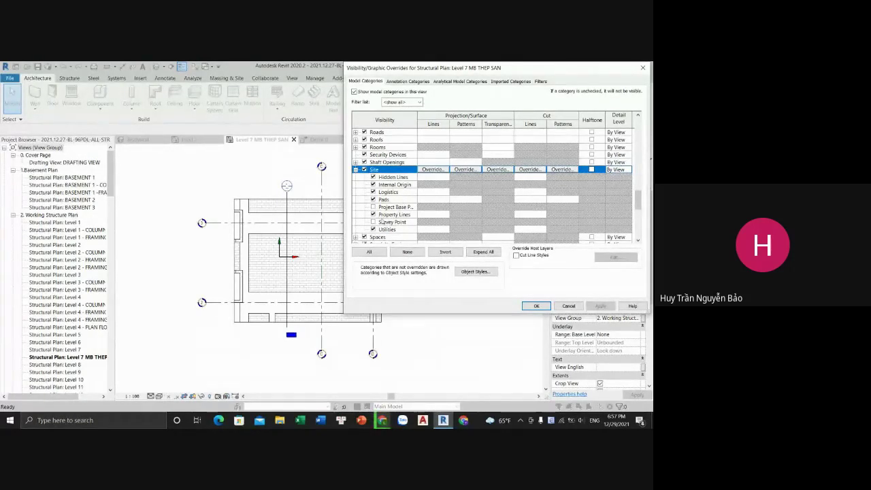
Step: Hide the Internal Origin in the Level 7 MB THEP SAN plan's visibility settings
{"action": "left_click", "coordinate": [373, 185]}
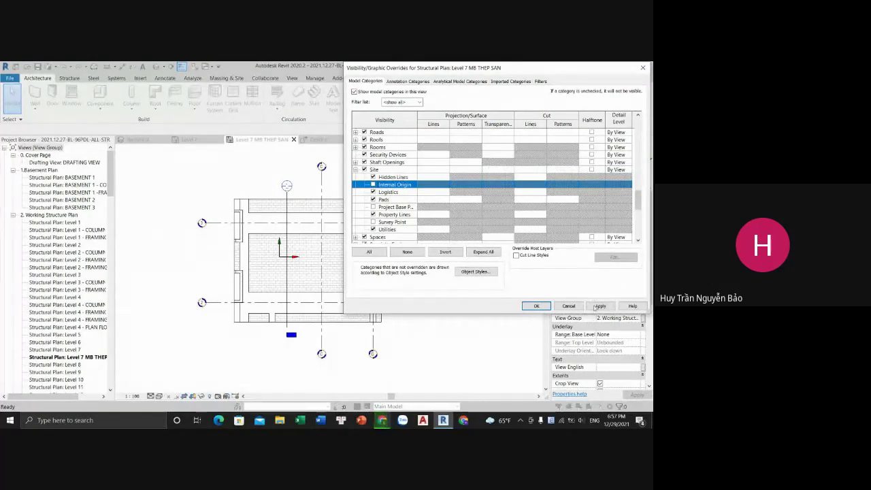
{"action": "left_click", "coordinate": [600, 305]}
{"action": "left_click", "coordinate": [536, 306]}
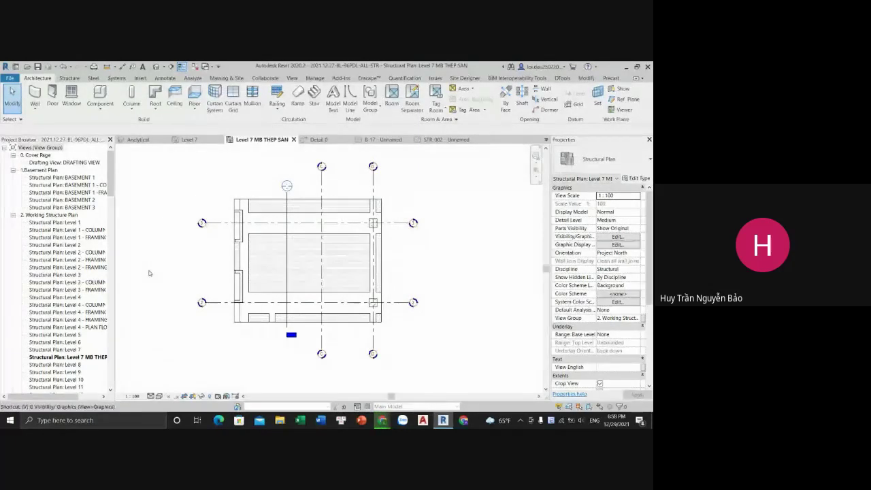
Step: Turn off the Floors foreground and background surface patterns so slab hatching disappears
{"action": "key", "text": "v"}
{"action": "key", "text": "g"}
{"action": "scroll", "coordinate": [435, 211], "scroll_direction": "down", "scroll_amount": 4}
{"action": "left_click", "coordinate": [456, 229]}
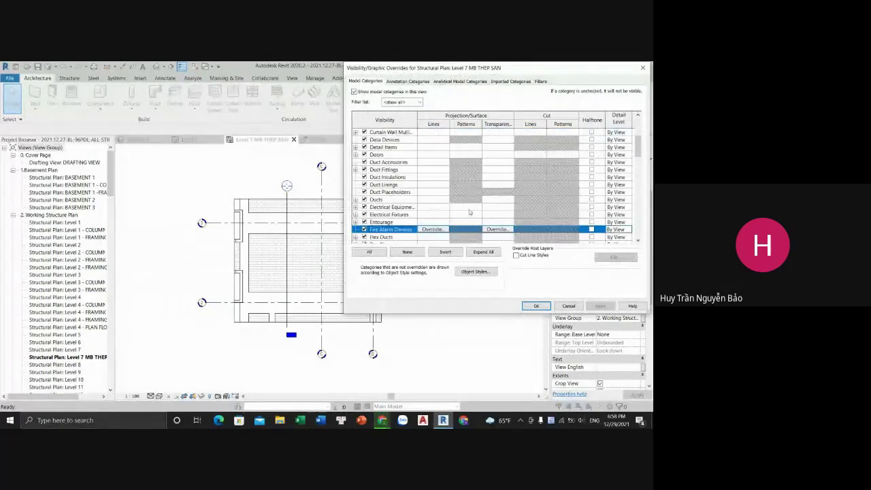
{"action": "scroll", "coordinate": [436, 232], "scroll_direction": "down", "scroll_amount": 1}
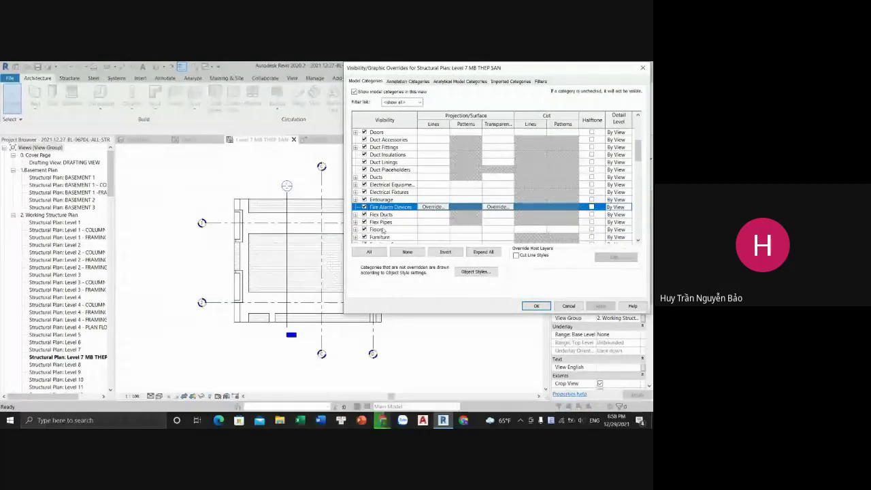
{"action": "left_click", "coordinate": [463, 229]}
{"action": "left_click", "coordinate": [462, 229]}
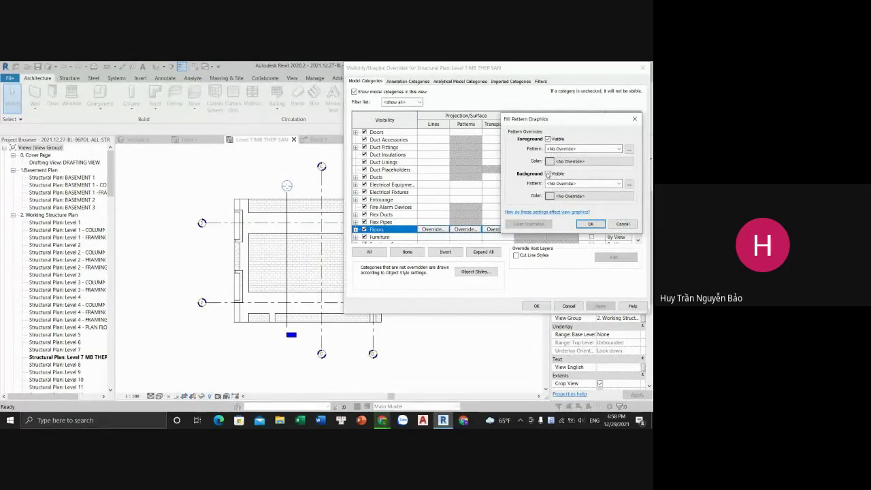
{"action": "left_click", "coordinate": [547, 174]}
{"action": "left_click", "coordinate": [547, 139]}
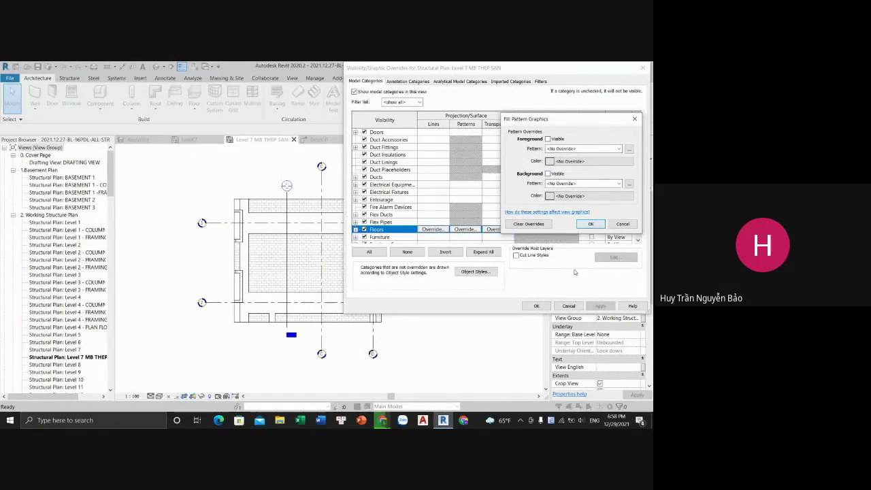
{"action": "left_click", "coordinate": [589, 224]}
{"action": "left_click", "coordinate": [593, 306]}
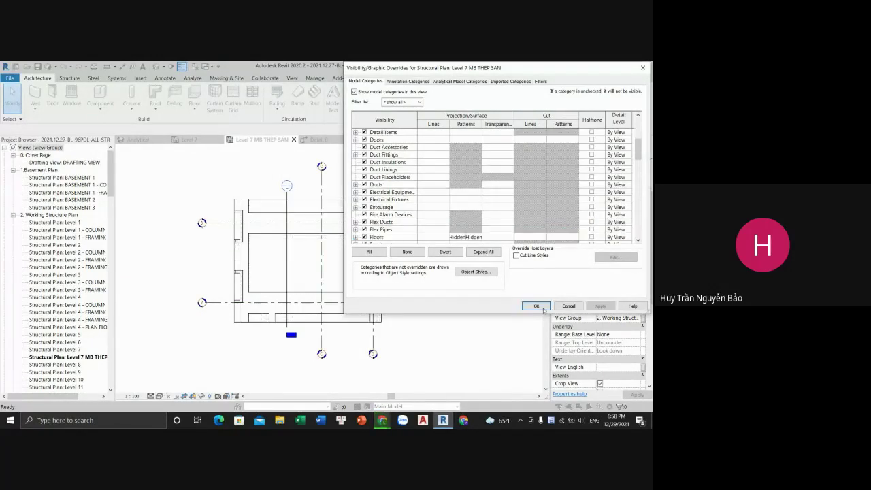
{"action": "left_click", "coordinate": [536, 306]}
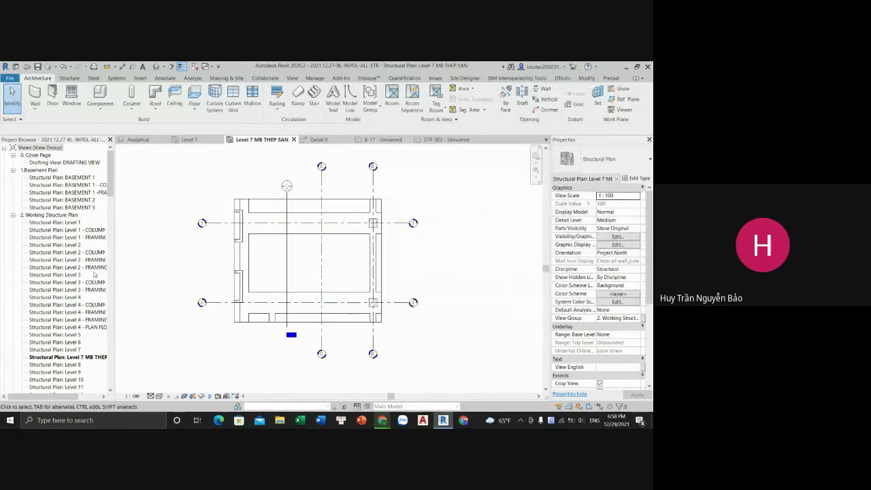
Step: Place the Level 7 MB THEP SAN plan on sheet STR-002
{"action": "scroll", "coordinate": [94, 274], "scroll_direction": "down", "scroll_amount": 2}
{"action": "key", "text": "ctrl+Tab"}
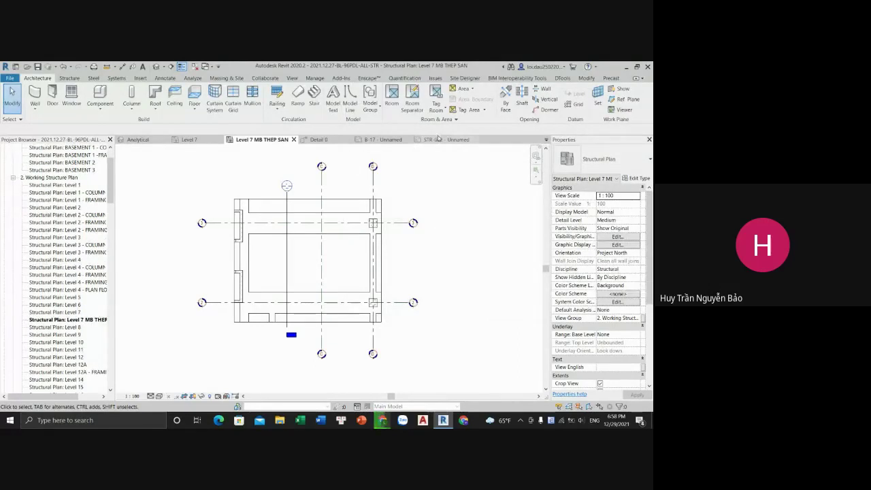
{"action": "left_click", "coordinate": [58, 319]}
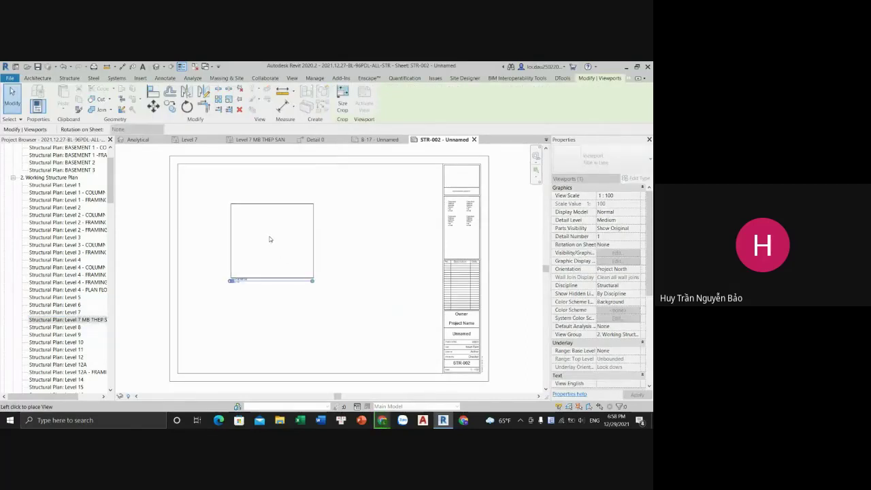
{"action": "left_click", "coordinate": [266, 235]}
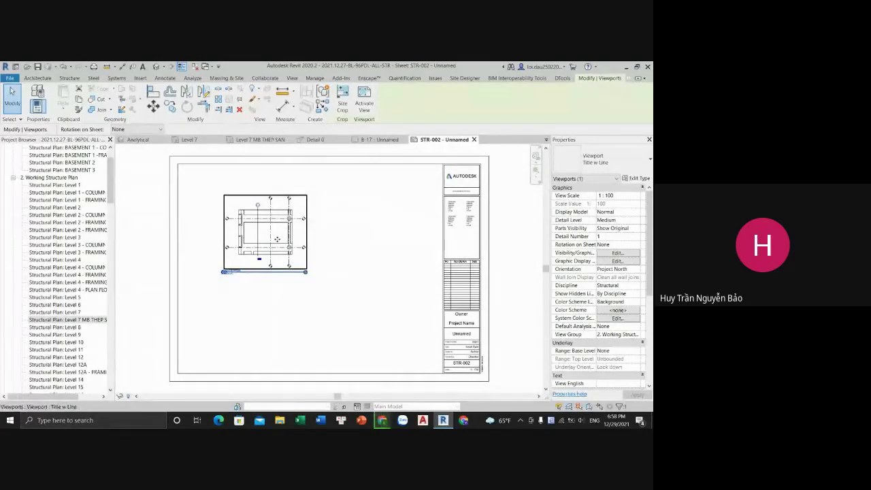
Step: Set the plan viewport's scale to 1:50, then delete the viewport from the sheet
{"action": "double_click", "coordinate": [277, 239]}
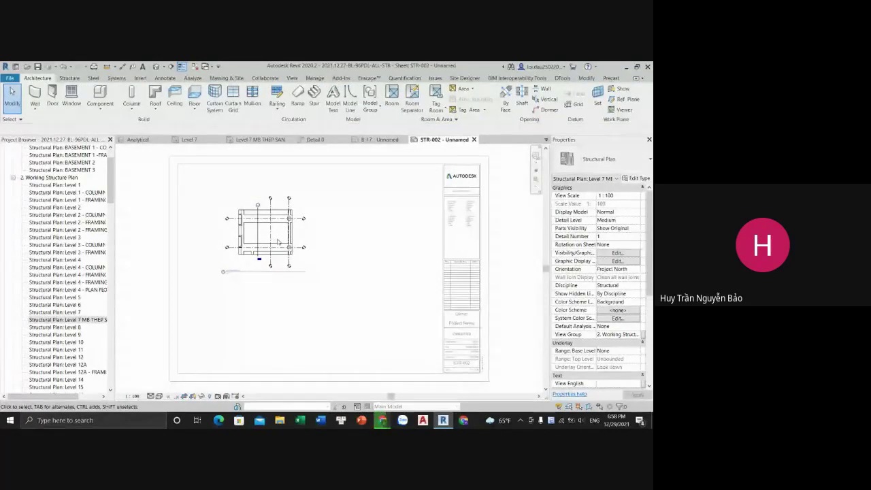
{"action": "left_click", "coordinate": [133, 400]}
{"action": "left_click", "coordinate": [153, 343]}
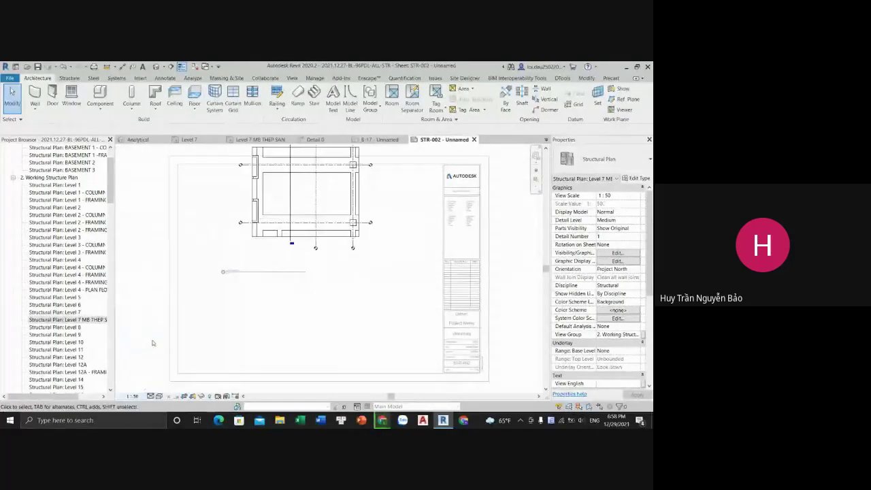
{"action": "scroll", "coordinate": [327, 269], "scroll_direction": "up", "scroll_amount": 1}
{"action": "scroll", "coordinate": [327, 268], "scroll_direction": "down", "scroll_amount": 2}
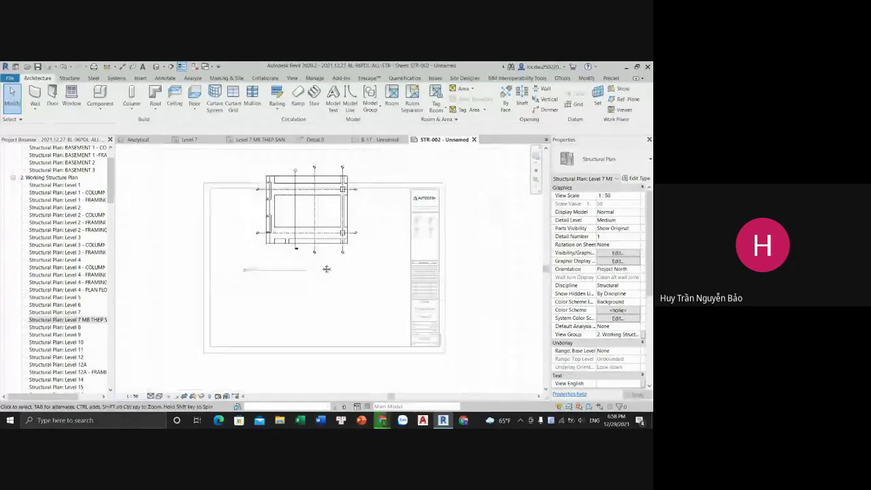
{"action": "middle_click_drag", "start_coordinate": [326, 269], "coordinate": [323, 284]}
{"action": "double_click", "coordinate": [479, 230]}
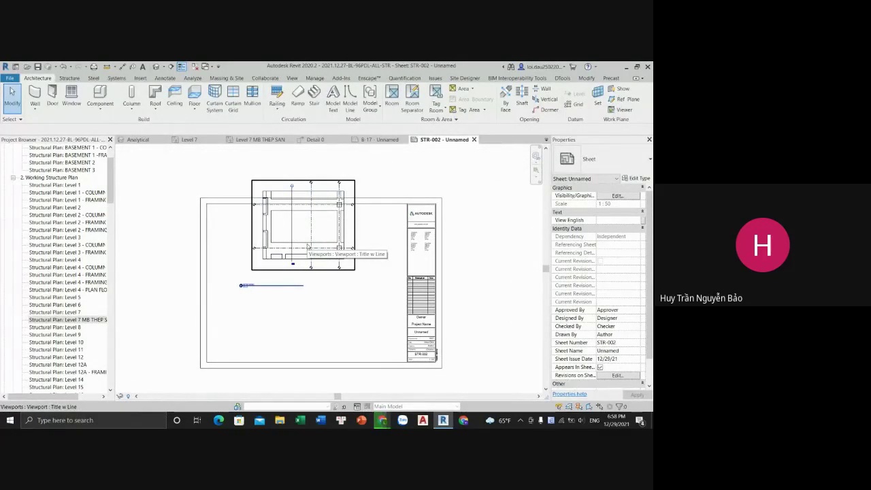
{"action": "left_click", "coordinate": [308, 247]}
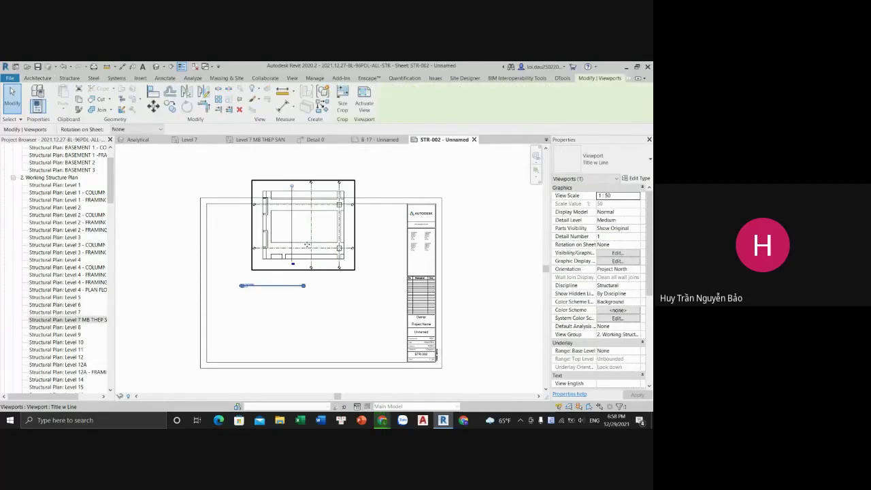
{"action": "key", "text": "Delete"}
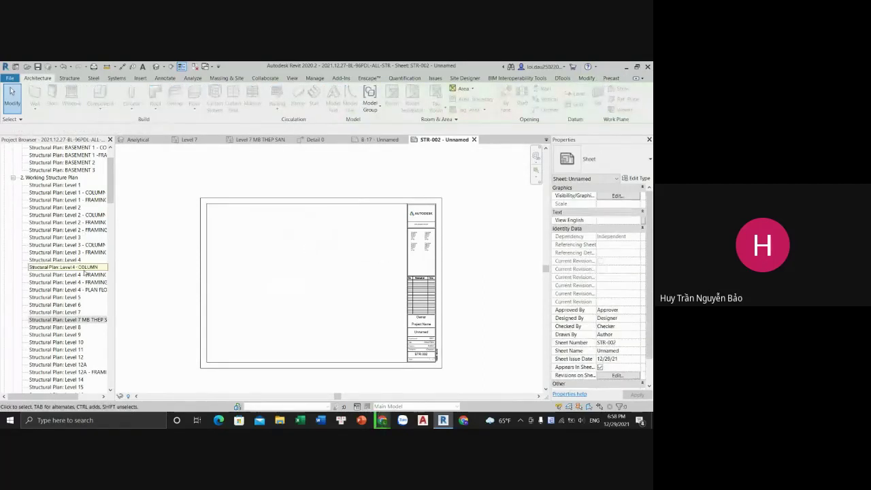
Step: Place the Level 7 MB THEP SAN plan viewport back on sheet STR-002's left area
{"action": "left_click_drag", "start_coordinate": [65, 319], "coordinate": [272, 290]}
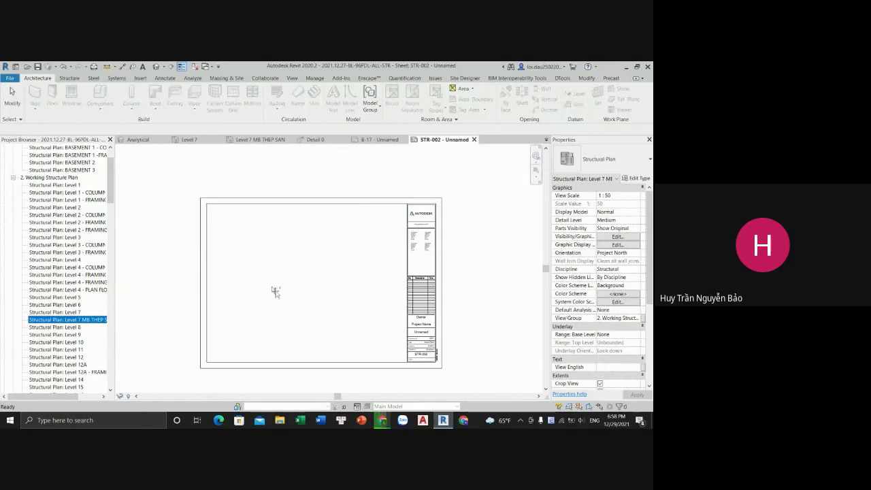
{"action": "left_click", "coordinate": [272, 263]}
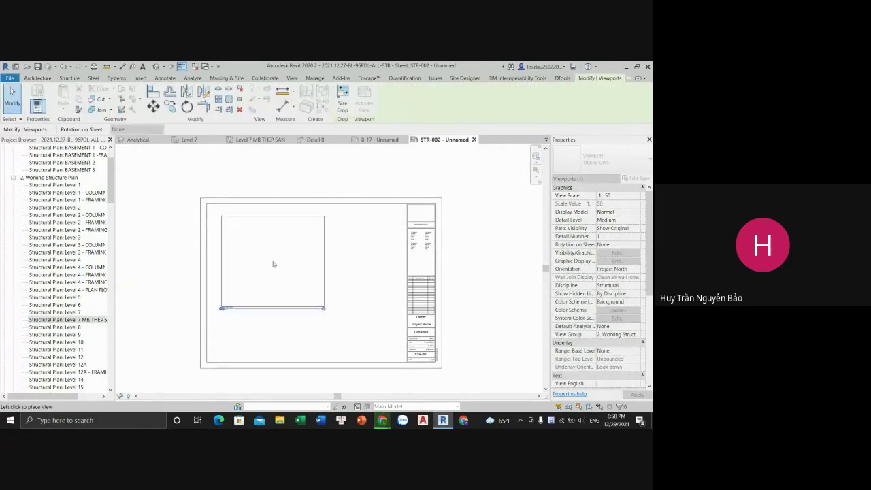
{"action": "left_click", "coordinate": [272, 263]}
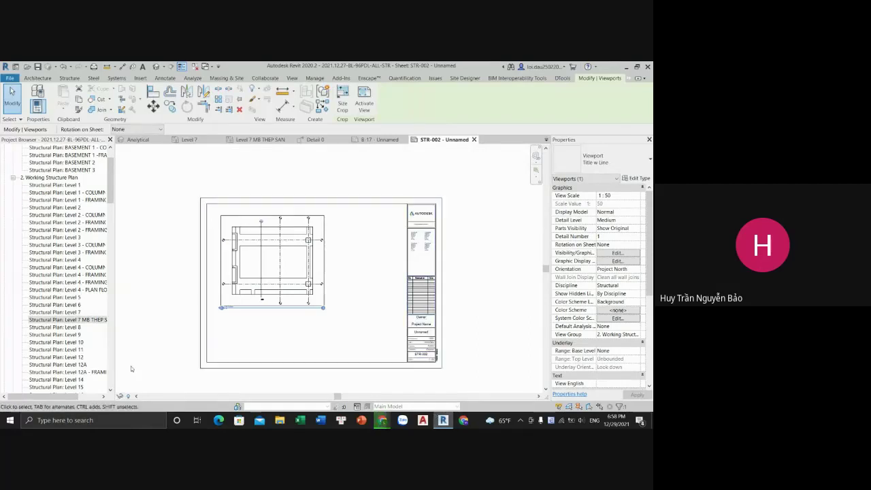
{"action": "scroll", "coordinate": [76, 350], "scroll_direction": "down", "scroll_amount": 2}
{"action": "scroll", "coordinate": [77, 350], "scroll_direction": "down", "scroll_amount": 2}
{"action": "scroll", "coordinate": [76, 350], "scroll_direction": "down", "scroll_amount": 2}
{"action": "scroll", "coordinate": [74, 349], "scroll_direction": "down", "scroll_amount": 2}
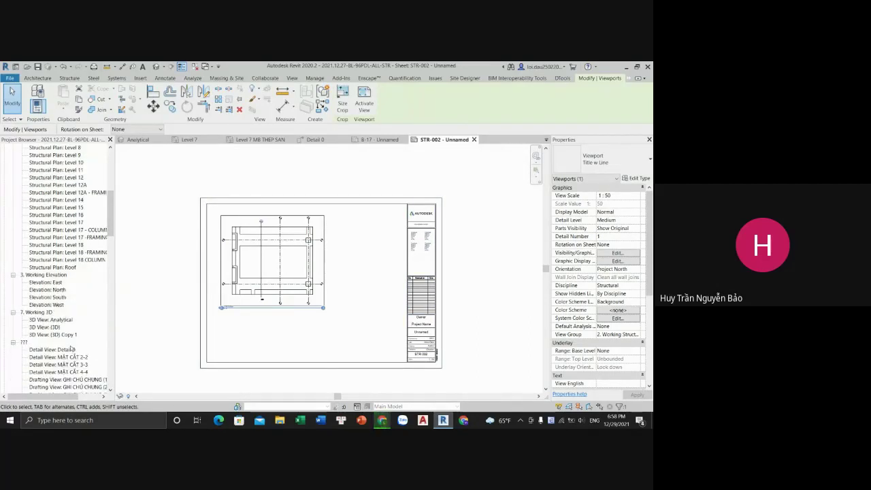
{"action": "scroll", "coordinate": [66, 352], "scroll_direction": "down", "scroll_amount": 2}
{"action": "scroll", "coordinate": [66, 343], "scroll_direction": "down", "scroll_amount": 2}
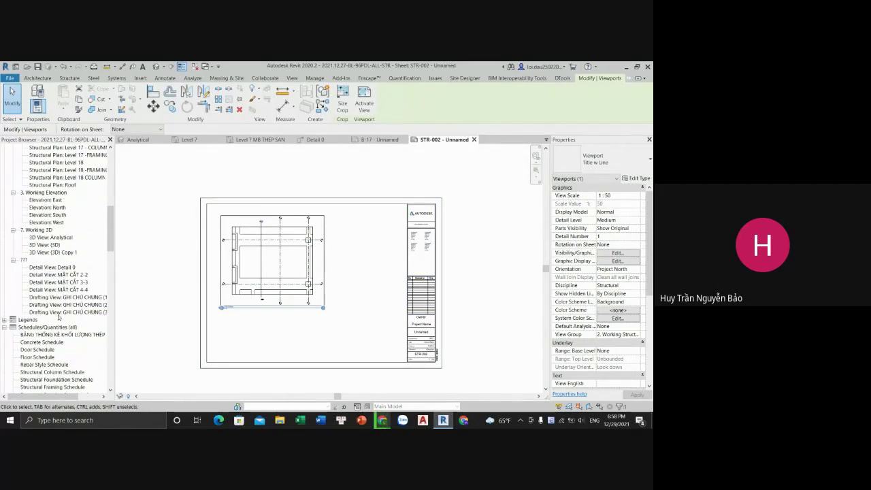
{"action": "scroll", "coordinate": [65, 339], "scroll_direction": "up", "scroll_amount": 2}
{"action": "scroll", "coordinate": [60, 319], "scroll_direction": "up", "scroll_amount": 2}
{"action": "scroll", "coordinate": [57, 299], "scroll_direction": "up", "scroll_amount": 2}
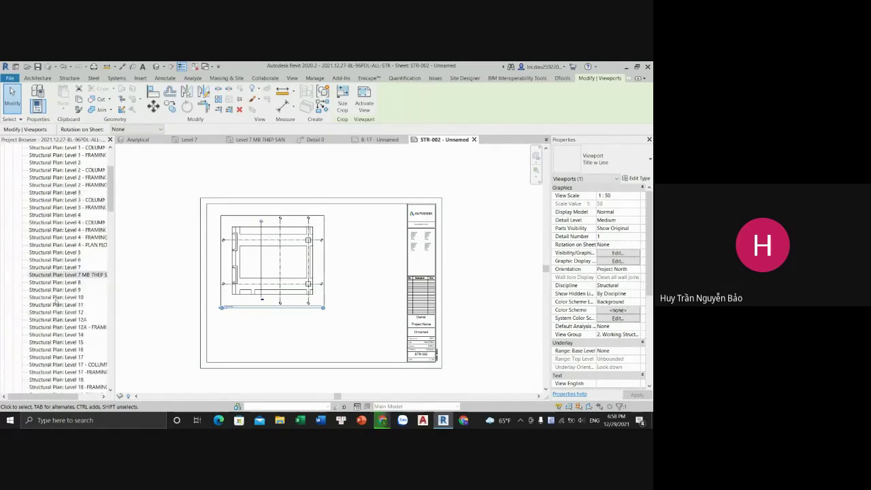
{"action": "scroll", "coordinate": [54, 279], "scroll_direction": "up", "scroll_amount": 2}
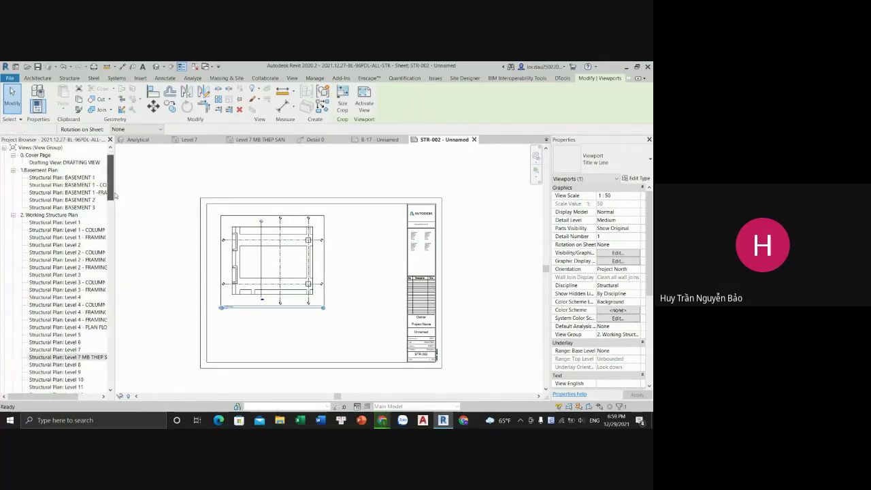
{"action": "mouse_move", "coordinate": [110, 173]}
{"action": "left_mouse_down"}
{"action": "mouse_move", "coordinate": [112, 329]}
{"action": "mouse_move", "coordinate": [118, 289]}
{"action": "left_mouse_up"}
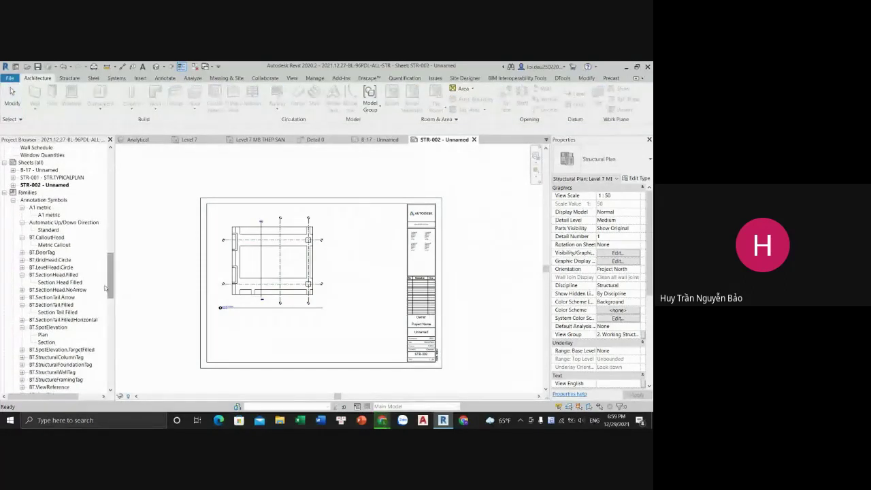
Step: Open the Detail 0 detail view
{"action": "scroll", "coordinate": [80, 293], "scroll_direction": "down", "scroll_amount": 2}
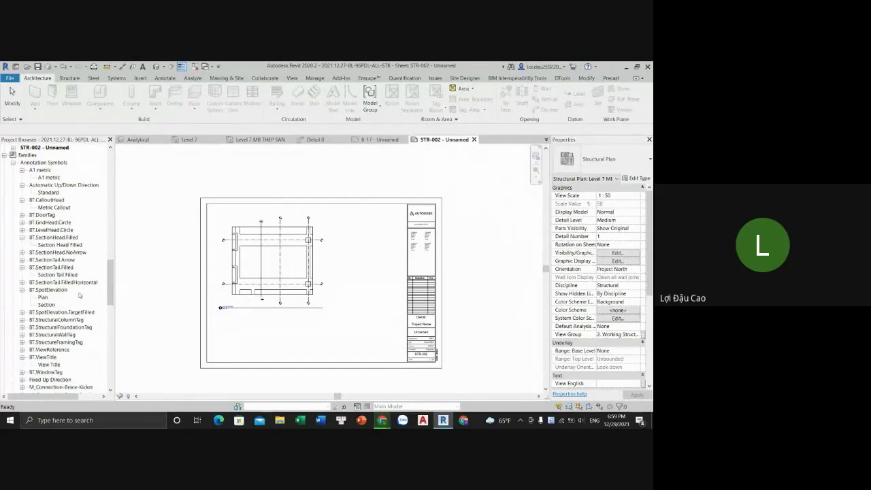
{"action": "scroll", "coordinate": [80, 294], "scroll_direction": "down", "scroll_amount": 2}
{"action": "scroll", "coordinate": [79, 295], "scroll_direction": "down", "scroll_amount": 2}
{"action": "scroll", "coordinate": [78, 296], "scroll_direction": "down", "scroll_amount": 2}
{"action": "scroll", "coordinate": [78, 295], "scroll_direction": "down", "scroll_amount": 2}
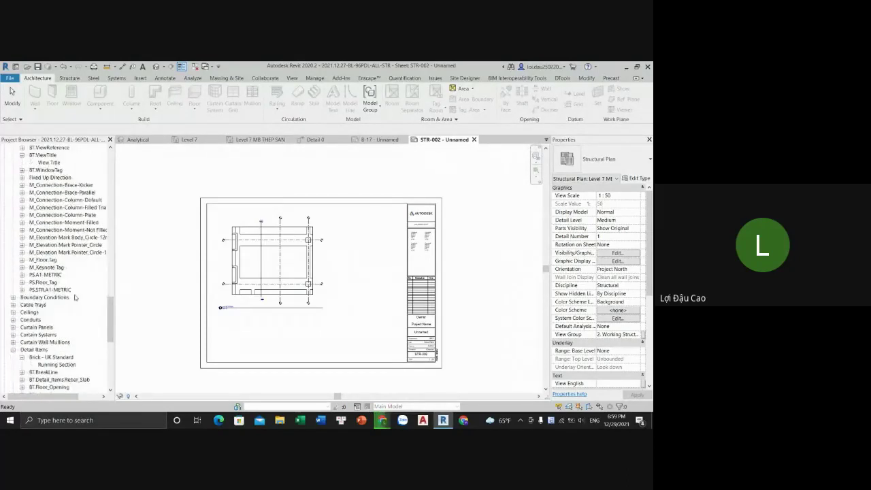
{"action": "scroll", "coordinate": [72, 298], "scroll_direction": "down", "scroll_amount": 1}
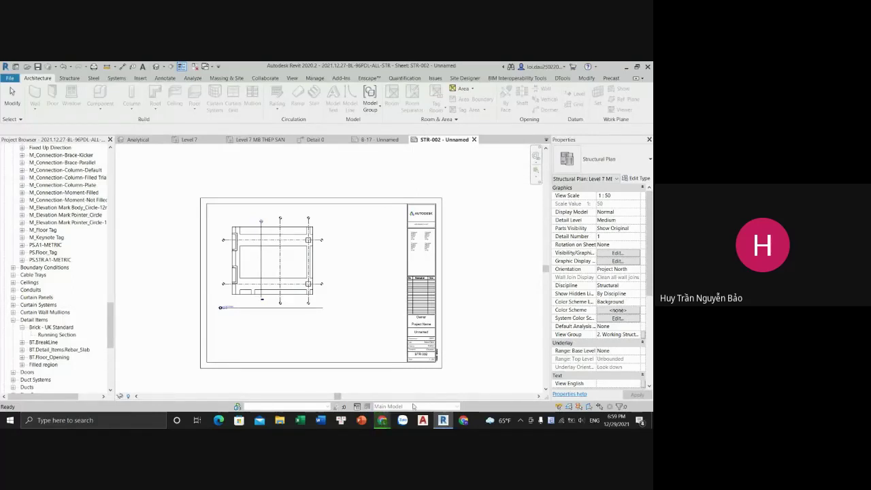
{"action": "left_click", "coordinate": [324, 140]}
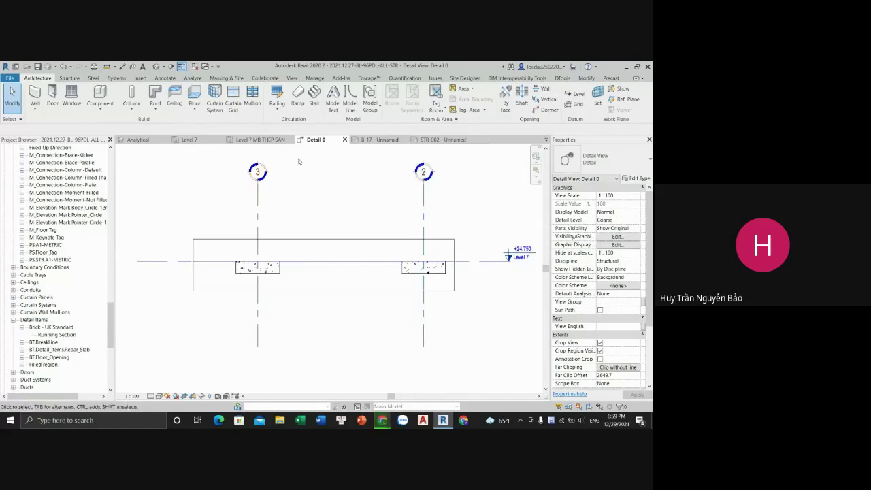
Step: Switch between the Level 7 plan and Detail 0 view, and collapse the Families list in the Project Browser
{"action": "left_click", "coordinate": [275, 141]}
{"action": "left_click", "coordinate": [317, 139]}
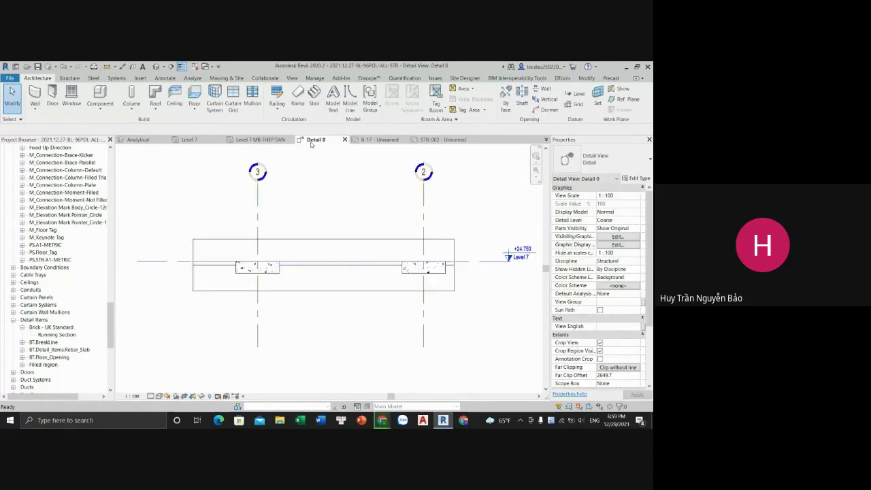
{"action": "scroll", "coordinate": [64, 276], "scroll_direction": "up", "scroll_amount": 3}
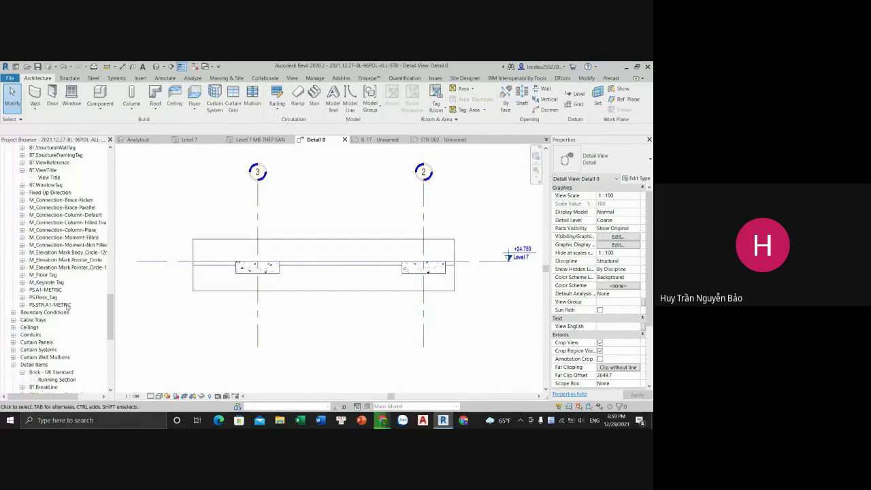
{"action": "scroll", "coordinate": [66, 292], "scroll_direction": "up", "scroll_amount": 3}
{"action": "scroll", "coordinate": [66, 307], "scroll_direction": "up", "scroll_amount": 2}
{"action": "scroll", "coordinate": [67, 307], "scroll_direction": "up", "scroll_amount": 3}
{"action": "scroll", "coordinate": [68, 306], "scroll_direction": "up", "scroll_amount": 2}
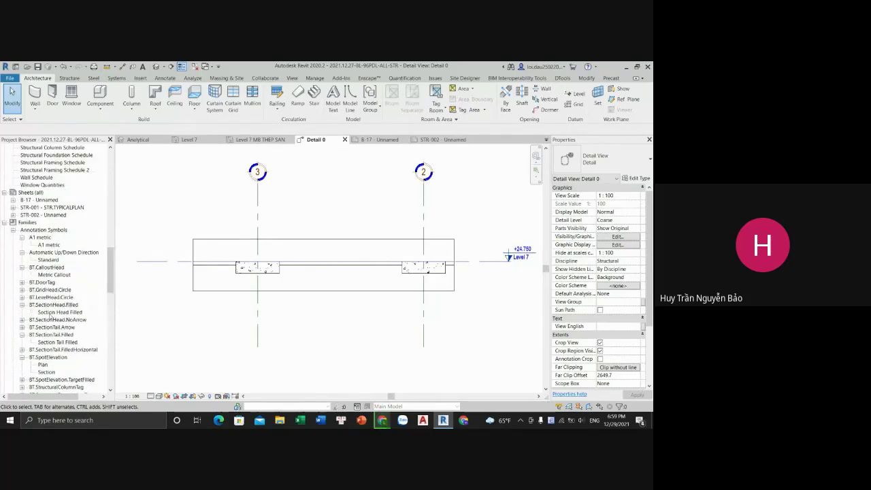
{"action": "left_click", "coordinate": [12, 222]}
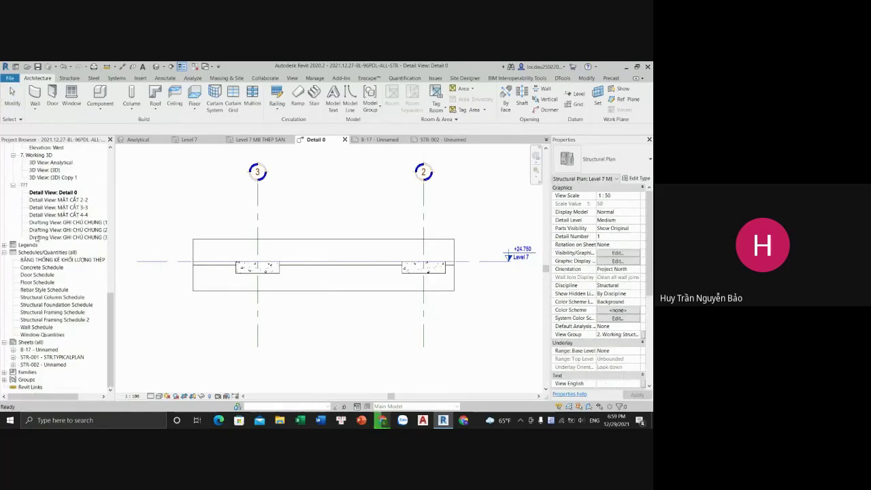
{"action": "right_click", "coordinate": [73, 193]}
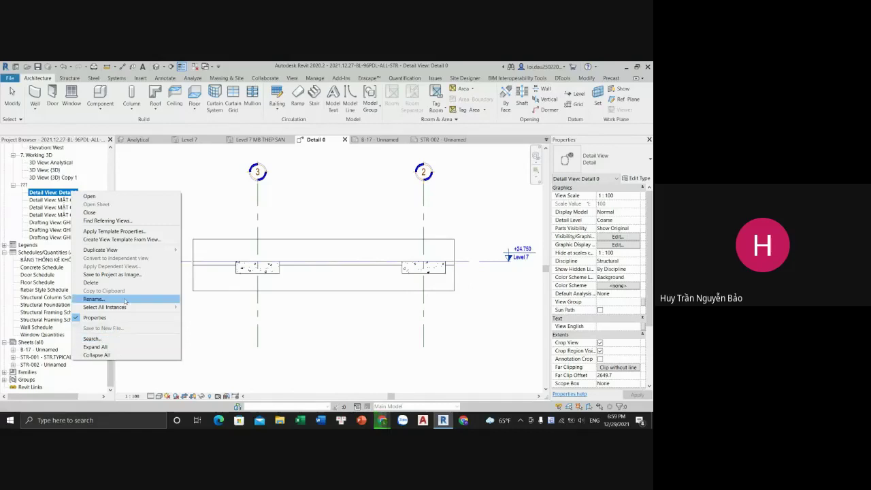
Step: Delete the MẶT CẮT 2-2, 3-3 and 4-4 detail views, then return to sheet STR-002
{"action": "right_click", "coordinate": [47, 199]}
{"action": "left_click", "coordinate": [64, 289]}
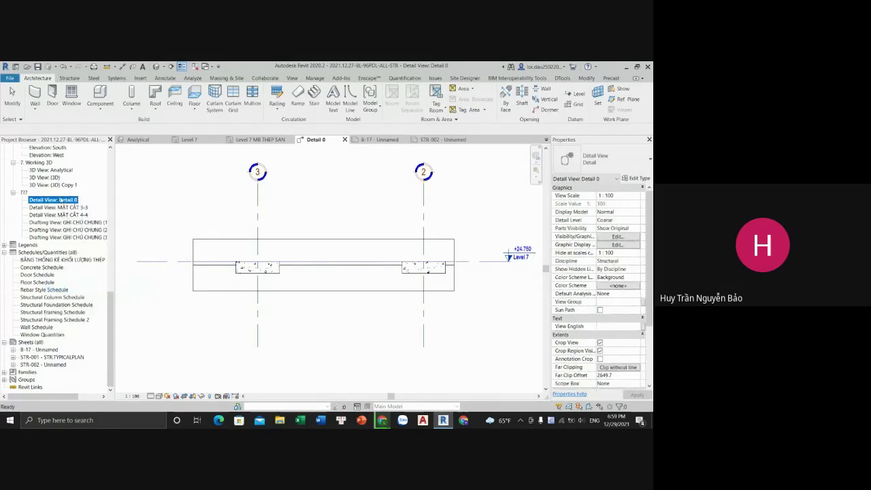
{"action": "right_click", "coordinate": [62, 208]}
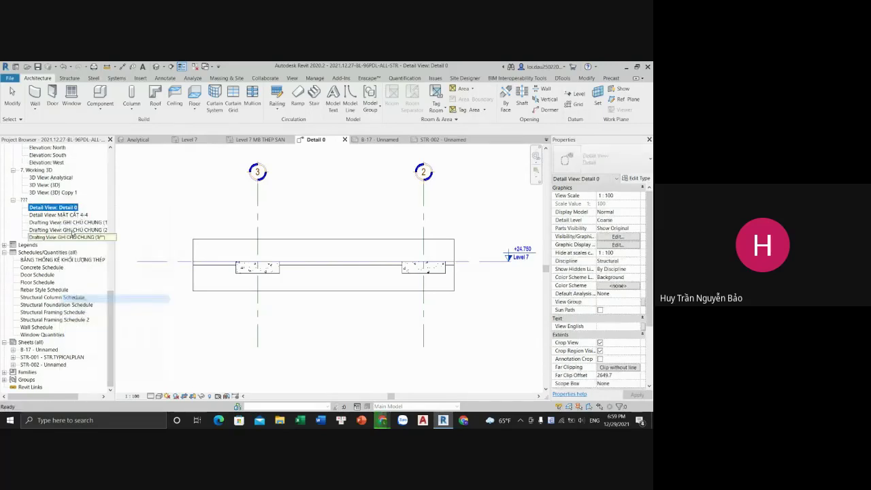
{"action": "left_click", "coordinate": [74, 298]}
{"action": "right_click", "coordinate": [68, 215]}
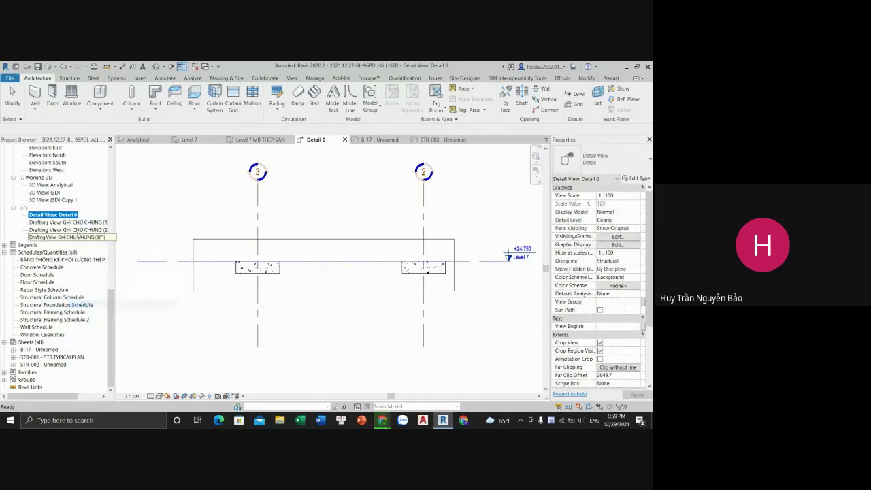
{"action": "left_click", "coordinate": [75, 306]}
{"action": "left_click", "coordinate": [449, 139]}
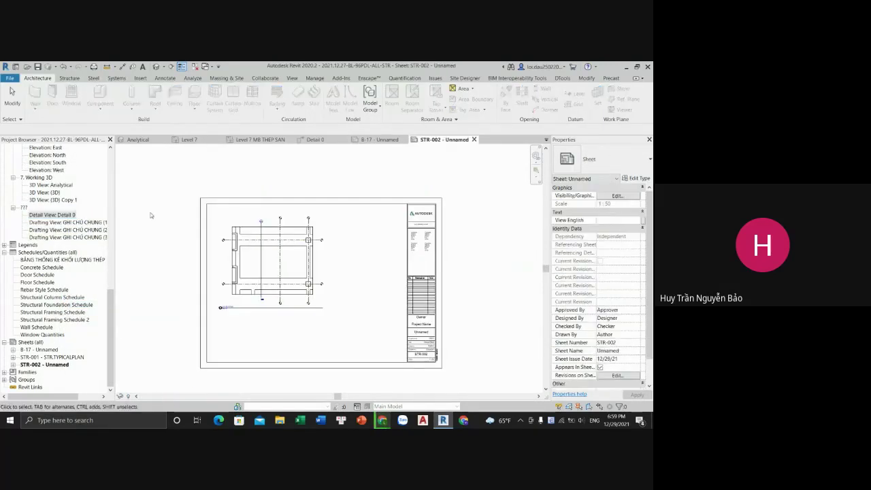
{"action": "mouse_move", "coordinate": [381, 420]}
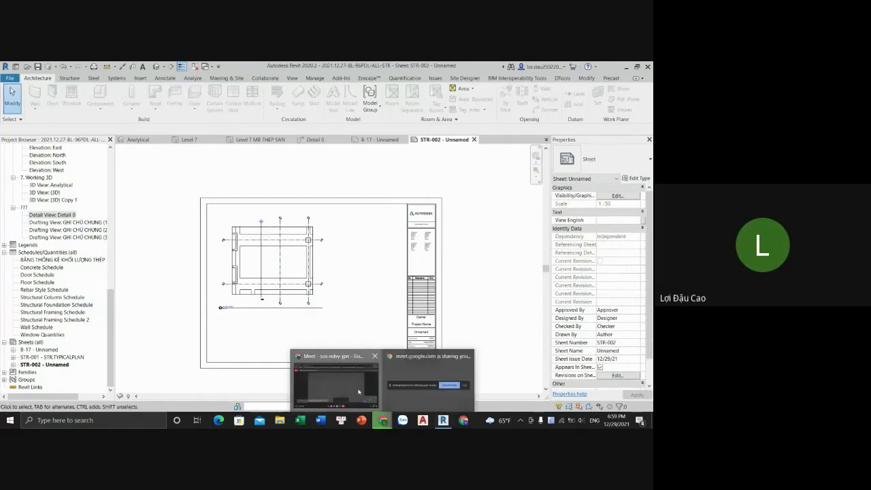
Step: Switch to Google Meet and stop presenting with 'Dừng trình bày'
{"action": "left_click", "coordinate": [333, 378]}
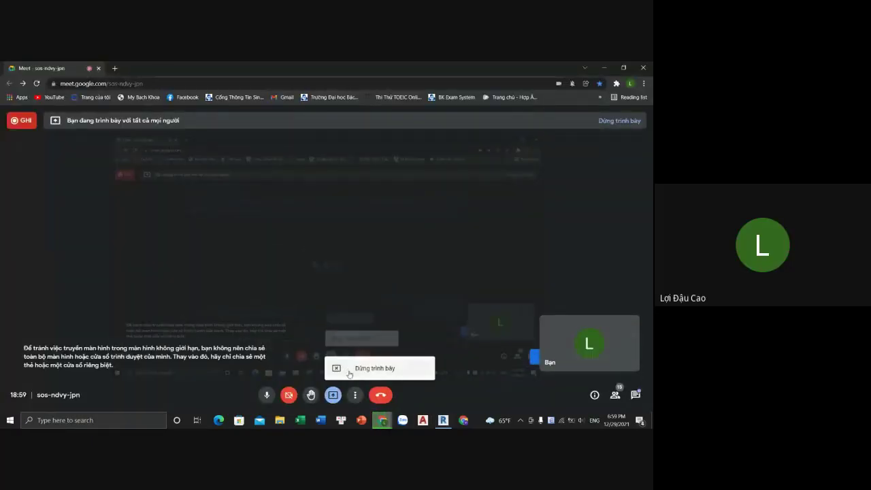
{"action": "left_click", "coordinate": [349, 368]}
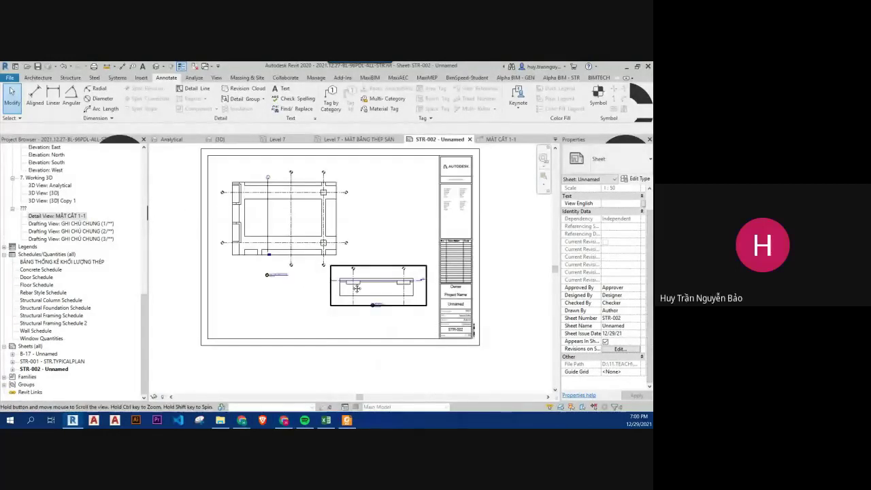
Step: Select the MẶT CẮT 1-1 detail view in the Project Browser to show its 1:50 properties
{"action": "mouse_move", "coordinate": [378, 243]}
{"action": "left_mouse_down"}
{"action": "mouse_move", "coordinate": [307, 286]}
{"action": "mouse_move", "coordinate": [387, 239]}
{"action": "left_mouse_up"}
{"action": "left_click", "coordinate": [387, 239]}
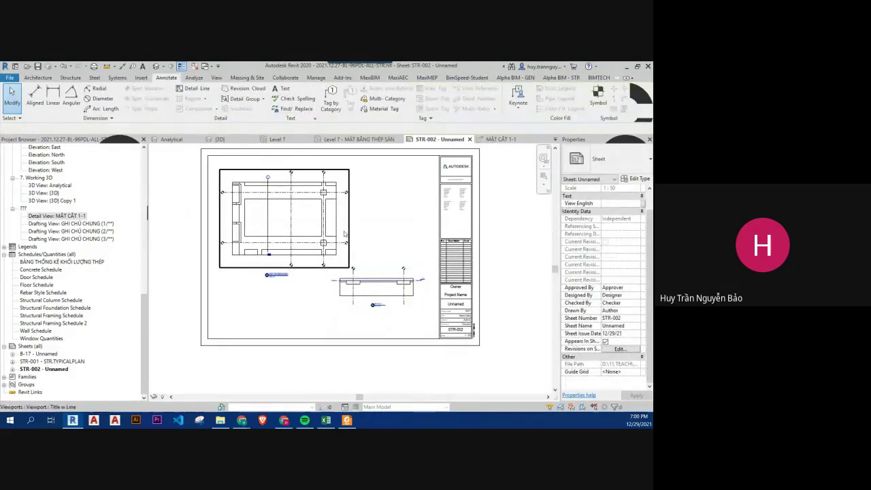
{"action": "scroll", "coordinate": [375, 291], "scroll_direction": "up", "scroll_amount": 5}
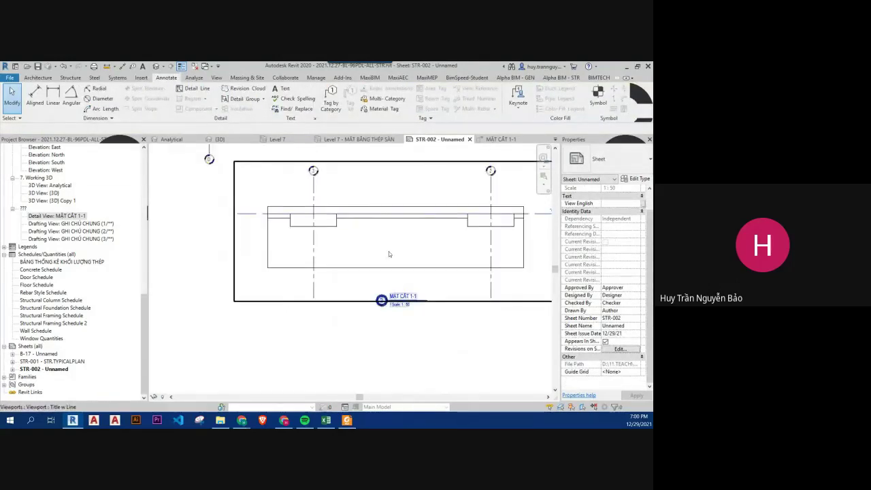
{"action": "scroll", "coordinate": [389, 254], "scroll_direction": "up", "scroll_amount": 2}
{"action": "scroll", "coordinate": [286, 274], "scroll_direction": "up", "scroll_amount": 1}
{"action": "scroll", "coordinate": [226, 292], "scroll_direction": "down", "scroll_amount": 4}
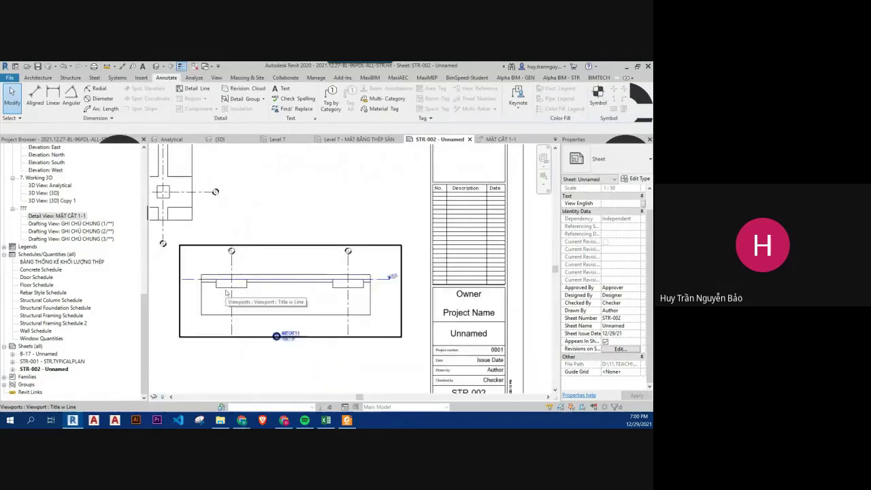
{"action": "scroll", "coordinate": [272, 292], "scroll_direction": "up", "scroll_amount": 3}
{"action": "scroll", "coordinate": [68, 266], "scroll_direction": "up", "scroll_amount": 2}
{"action": "left_click", "coordinate": [78, 255]}
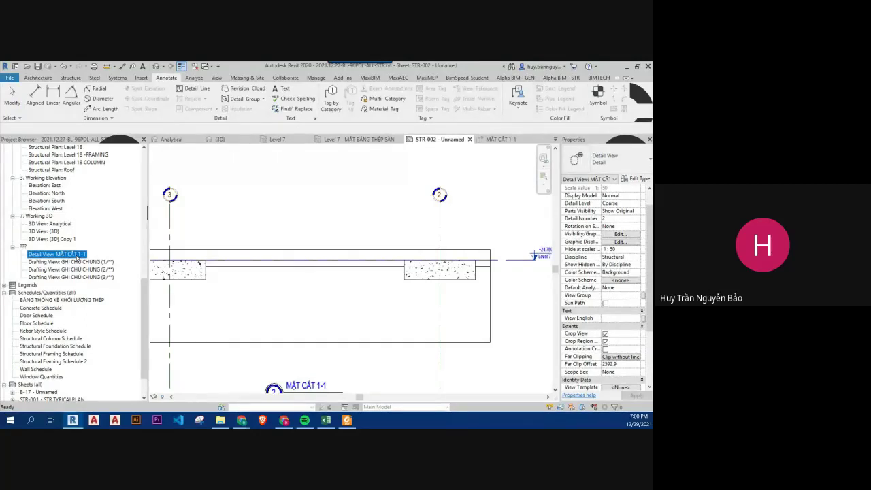
{"action": "left_click", "coordinate": [77, 262]}
{"action": "left_click", "coordinate": [72, 254]}
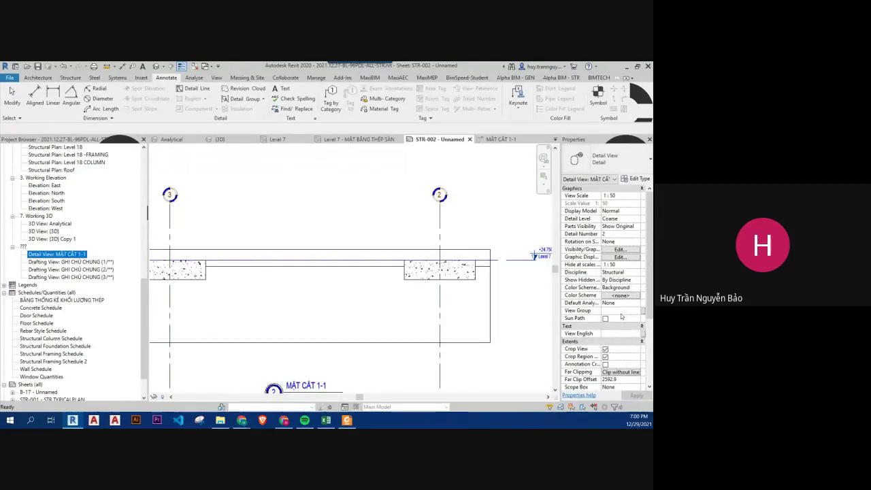
Step: Enter '10. Mặt cắt thép sàn' as the view's View Group and select the new group
{"action": "scroll", "coordinate": [39, 243], "scroll_direction": "up", "scroll_amount": 2}
{"action": "scroll", "coordinate": [39, 243], "scroll_direction": "up", "scroll_amount": 2}
{"action": "scroll", "coordinate": [39, 242], "scroll_direction": "up", "scroll_amount": 3}
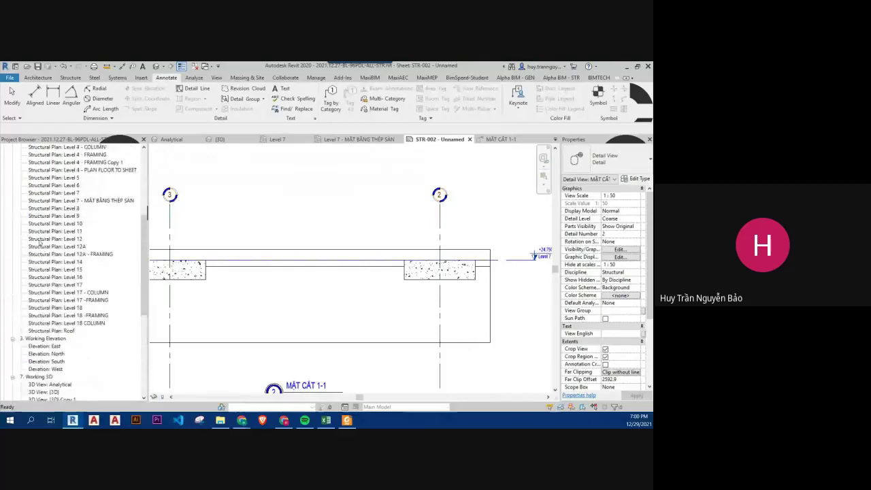
{"action": "scroll", "coordinate": [40, 241], "scroll_direction": "up", "scroll_amount": 3}
{"action": "scroll", "coordinate": [34, 225], "scroll_direction": "up", "scroll_amount": 2}
{"action": "scroll", "coordinate": [23, 203], "scroll_direction": "up", "scroll_amount": 2}
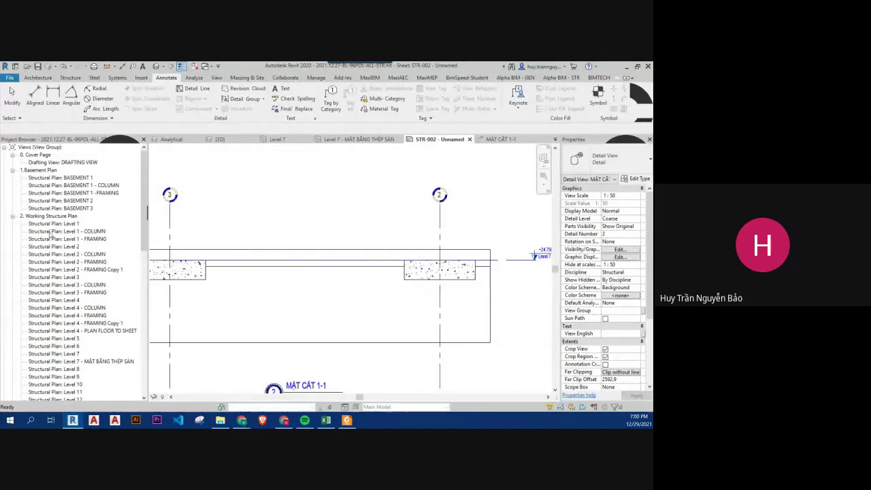
{"action": "scroll", "coordinate": [41, 219], "scroll_direction": "down", "scroll_amount": 4}
{"action": "scroll", "coordinate": [47, 234], "scroll_direction": "down", "scroll_amount": 4}
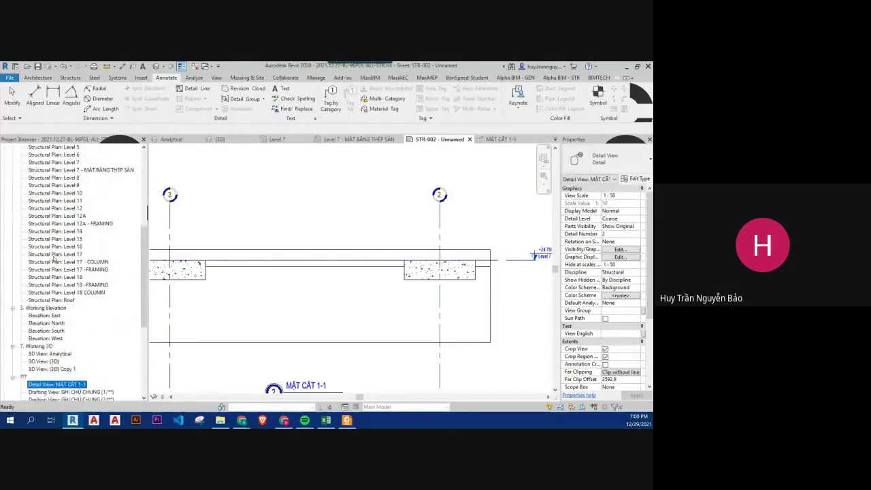
{"action": "scroll", "coordinate": [46, 319], "scroll_direction": "down", "scroll_amount": 1}
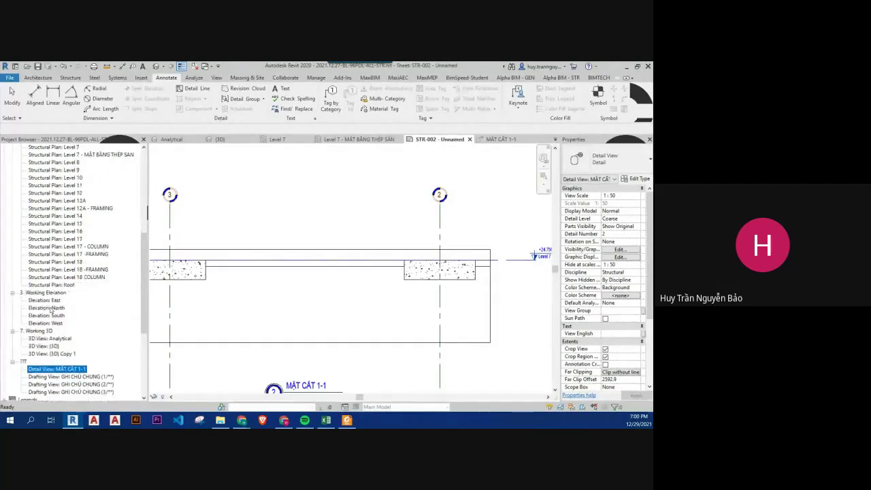
{"action": "scroll", "coordinate": [47, 330], "scroll_direction": "down", "scroll_amount": 1}
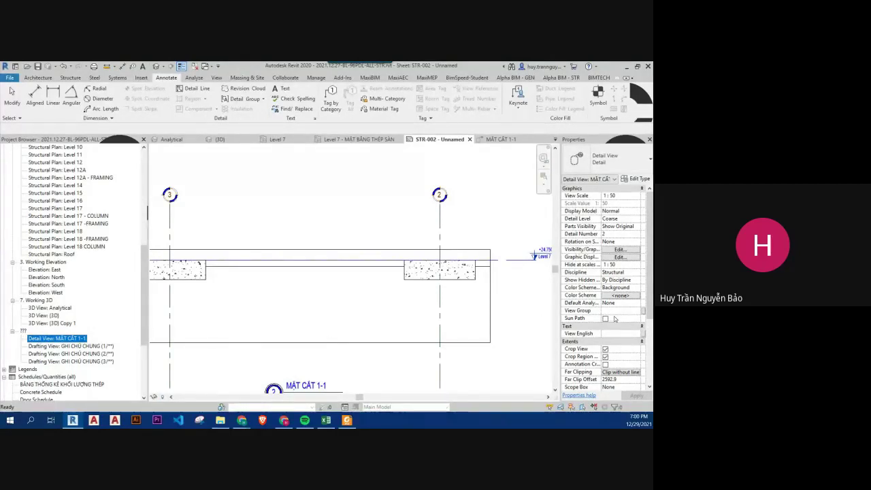
{"action": "left_click", "coordinate": [615, 310]}
{"action": "type", "text": "10."}
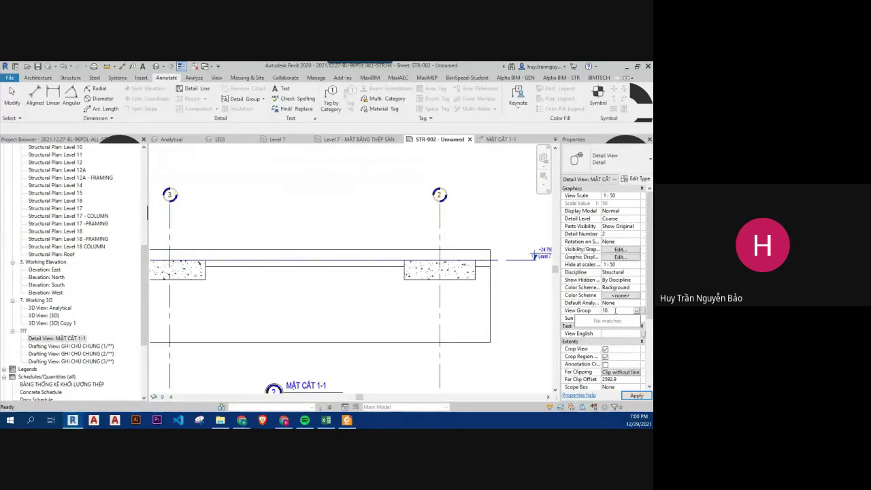
{"action": "type", "text": "Mặt"}
{"action": "type", "text": " cắt thép"}
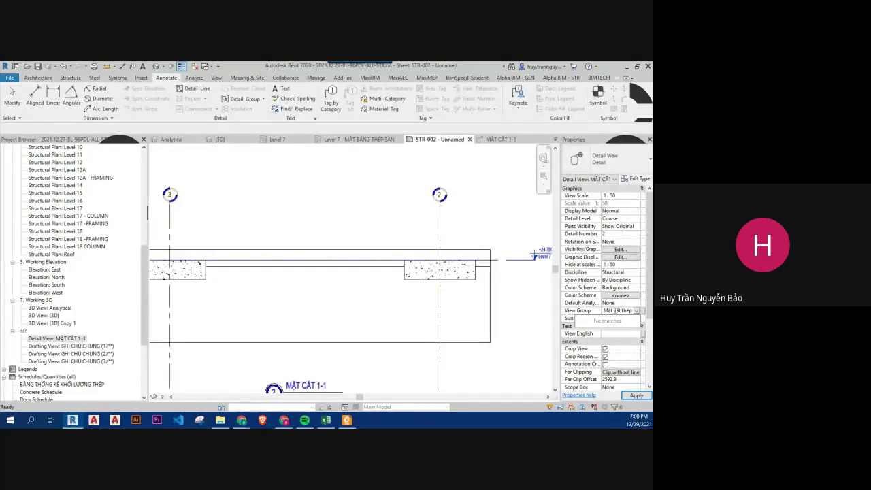
{"action": "type", "text": " sa"}
{"action": "type", "text": "n"}
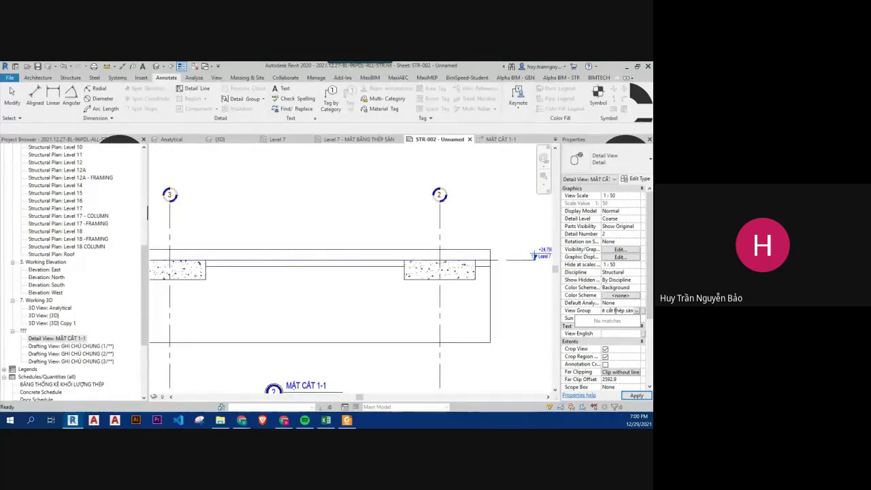
{"action": "key", "text": "Return"}
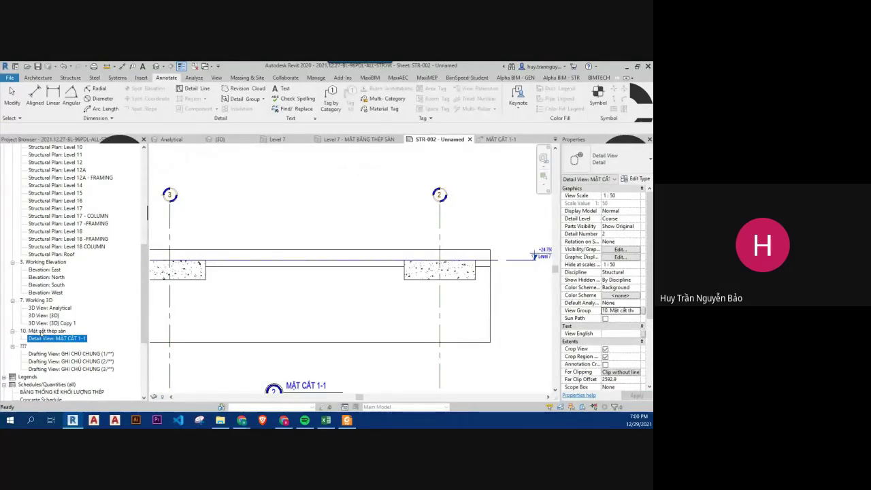
{"action": "left_click", "coordinate": [59, 331]}
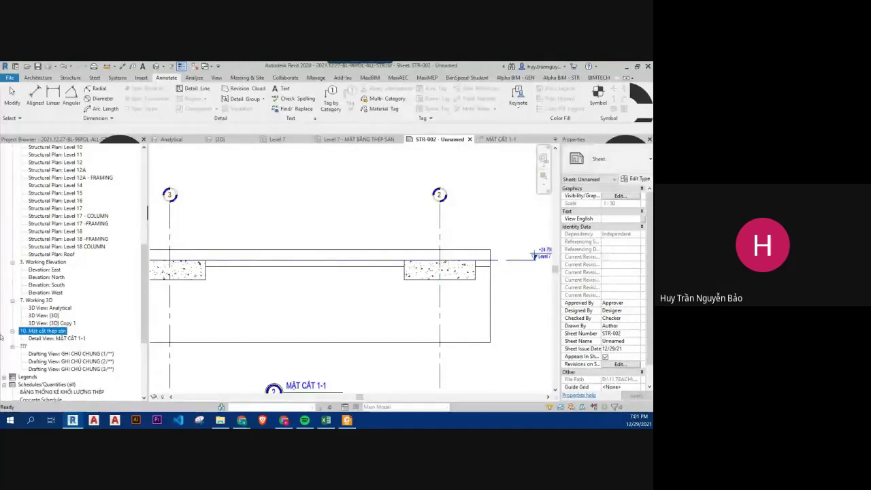
Step: Open the MẶT CẮT 1-1 section alone, closing other views, and inspect the right beam
{"action": "double_click", "coordinate": [50, 338]}
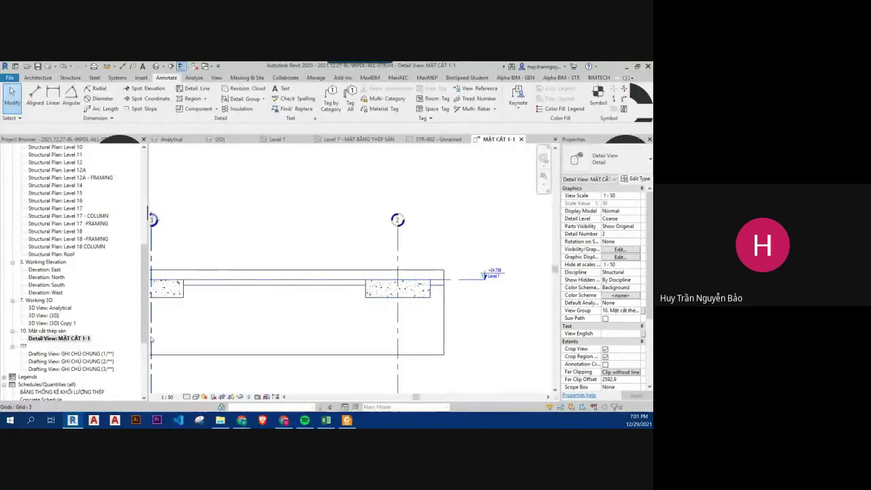
{"action": "left_click", "coordinate": [78, 339]}
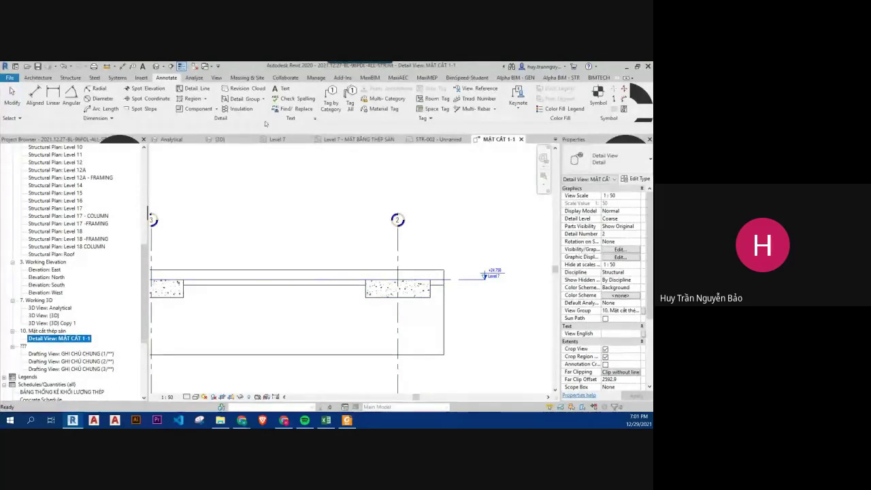
{"action": "left_click", "coordinate": [194, 66]}
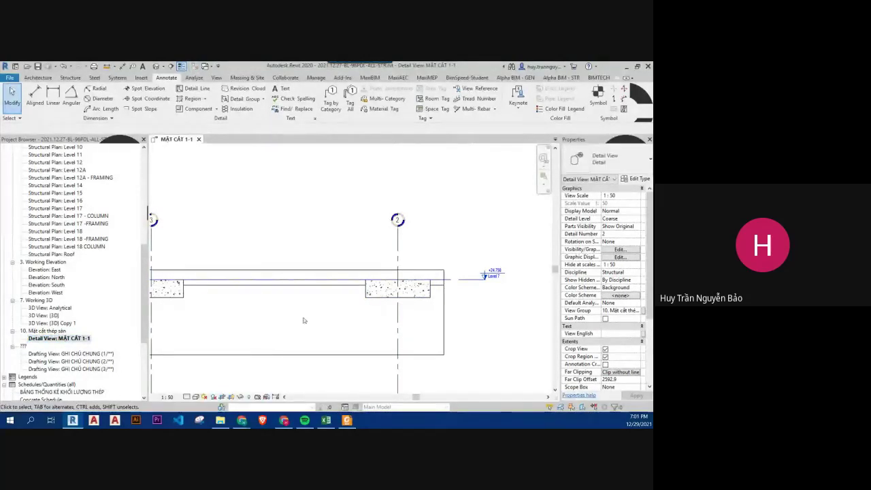
{"action": "middle_click_drag", "start_coordinate": [238, 325], "coordinate": [294, 315]}
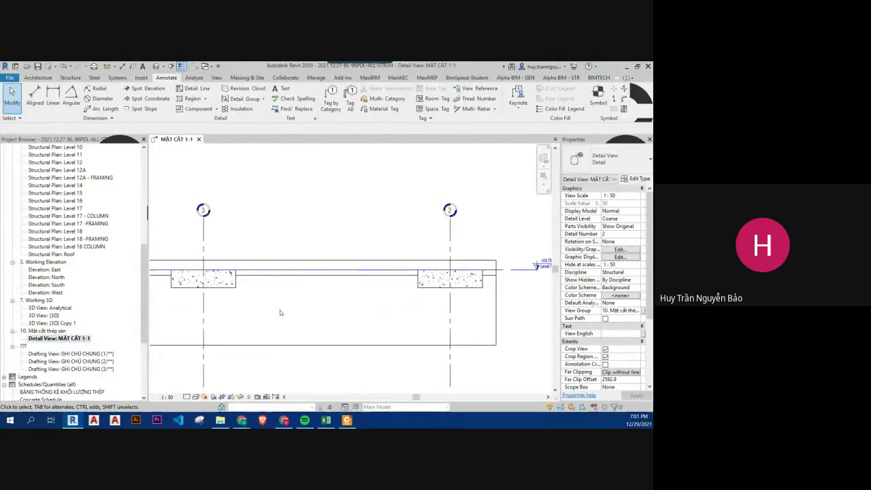
{"action": "scroll", "coordinate": [297, 289], "scroll_direction": "up", "scroll_amount": 1}
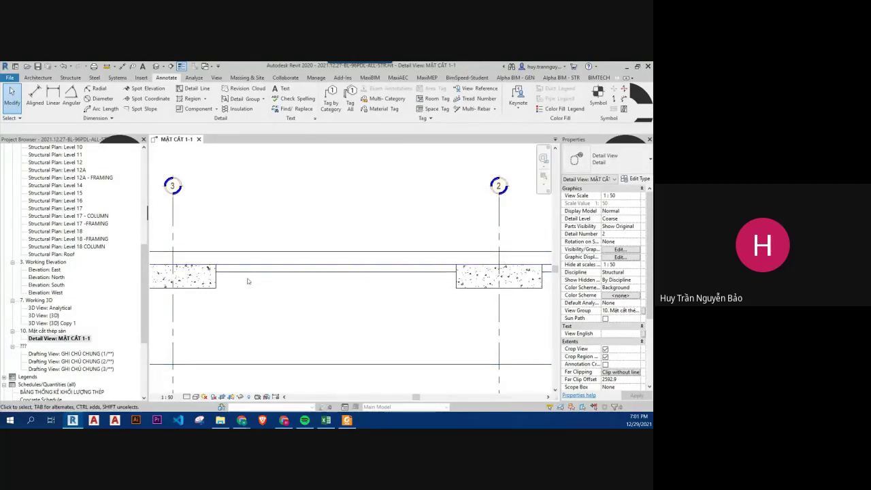
{"action": "left_click", "coordinate": [474, 278]}
{"action": "key", "text": "Escape"}
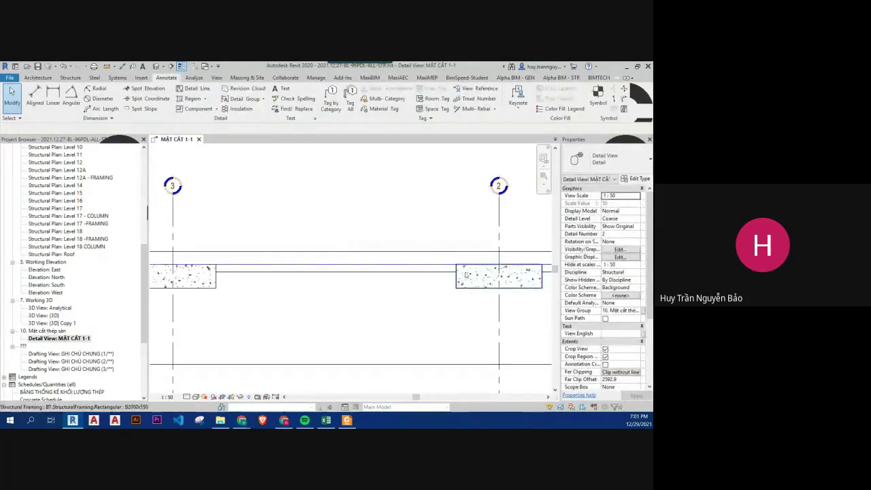
{"action": "left_click", "coordinate": [472, 278]}
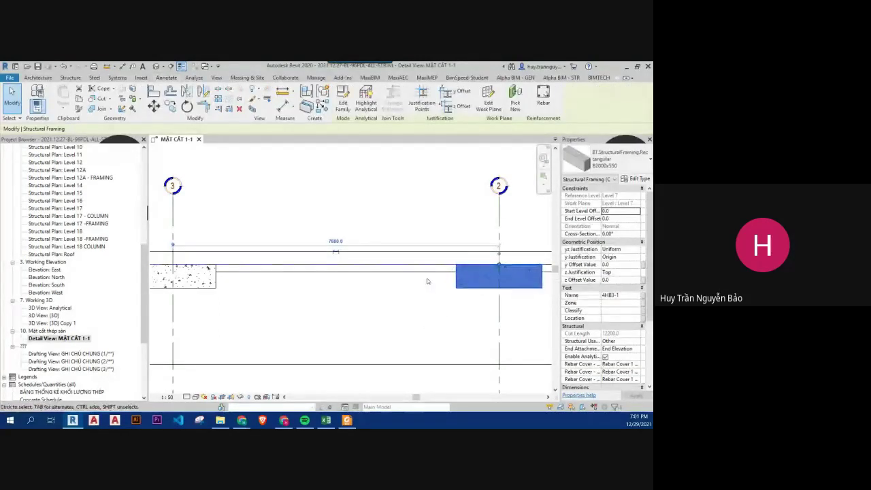
{"action": "key", "text": "Escape"}
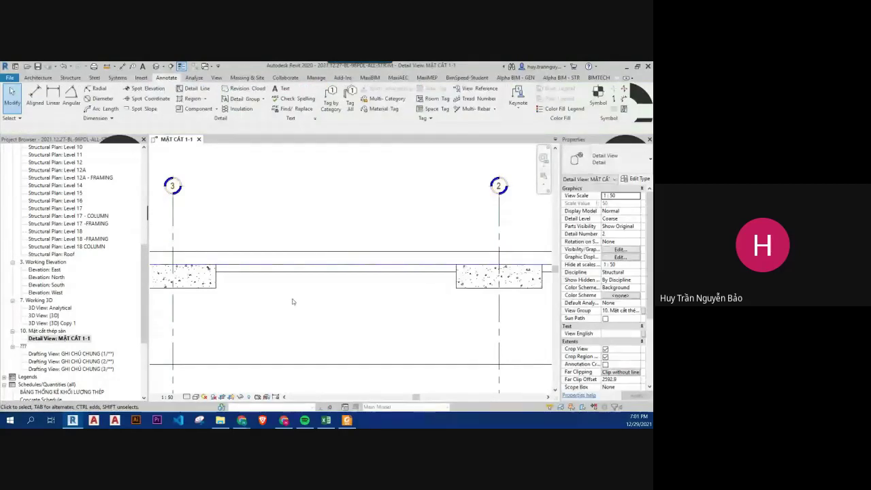
Step: Switch the join order between the beam at grid 3 and the floor slab
{"action": "middle_click_drag", "start_coordinate": [219, 289], "coordinate": [317, 293]}
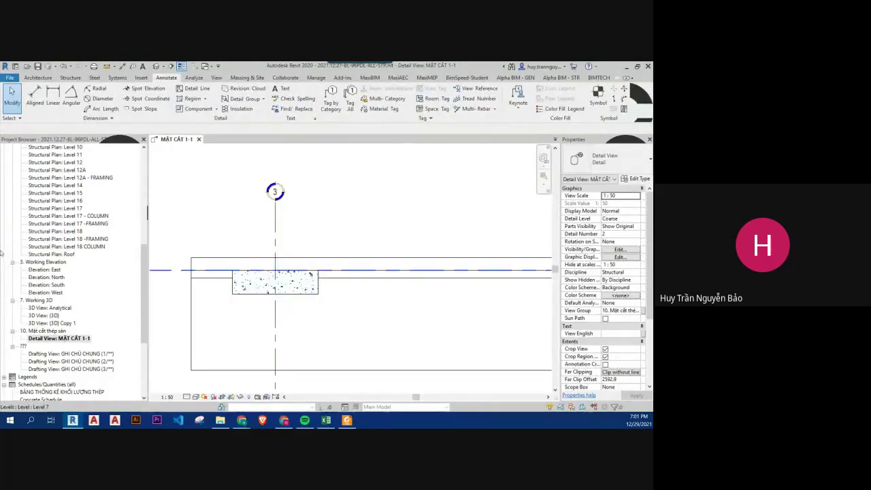
{"action": "scroll", "coordinate": [99, 239], "scroll_direction": "up", "scroll_amount": 3}
{"action": "scroll", "coordinate": [99, 239], "scroll_direction": "up", "scroll_amount": 3}
{"action": "scroll", "coordinate": [99, 239], "scroll_direction": "up", "scroll_amount": 3}
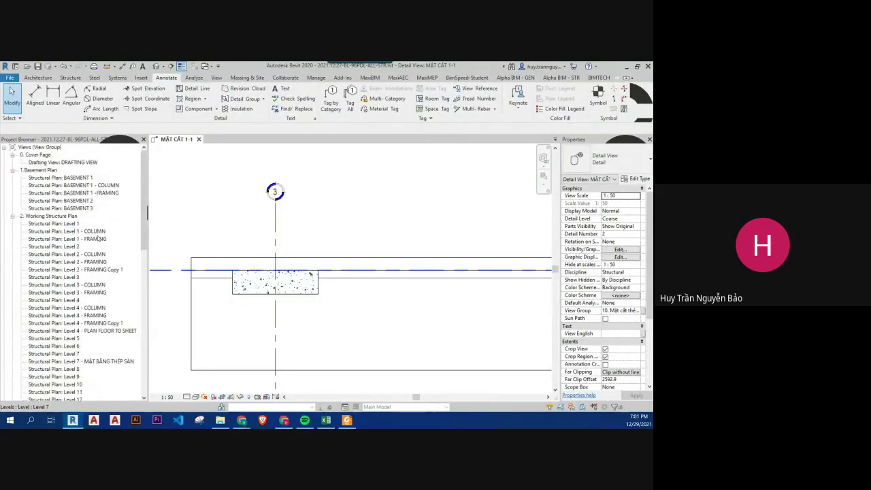
{"action": "scroll", "coordinate": [97, 238], "scroll_direction": "down", "scroll_amount": 3}
{"action": "scroll", "coordinate": [98, 238], "scroll_direction": "down", "scroll_amount": 3}
{"action": "scroll", "coordinate": [98, 238], "scroll_direction": "down", "scroll_amount": 3}
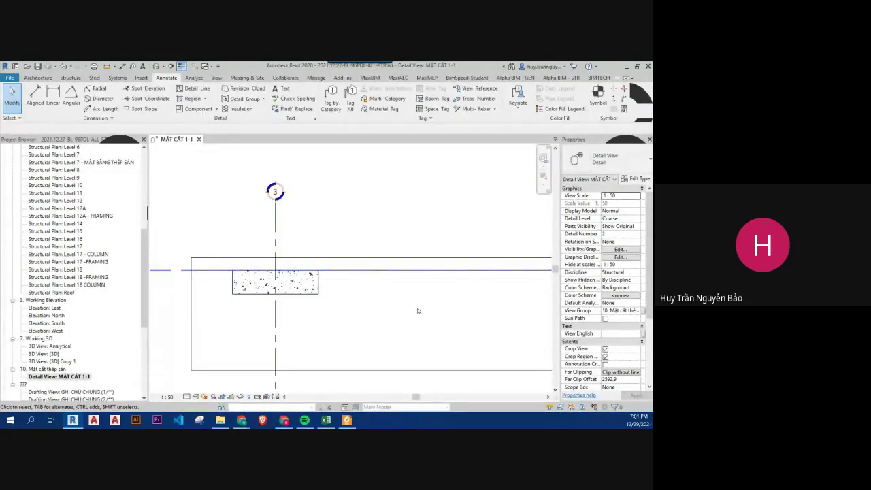
{"action": "key", "text": "s"}
{"action": "left_click", "coordinate": [314, 289]}
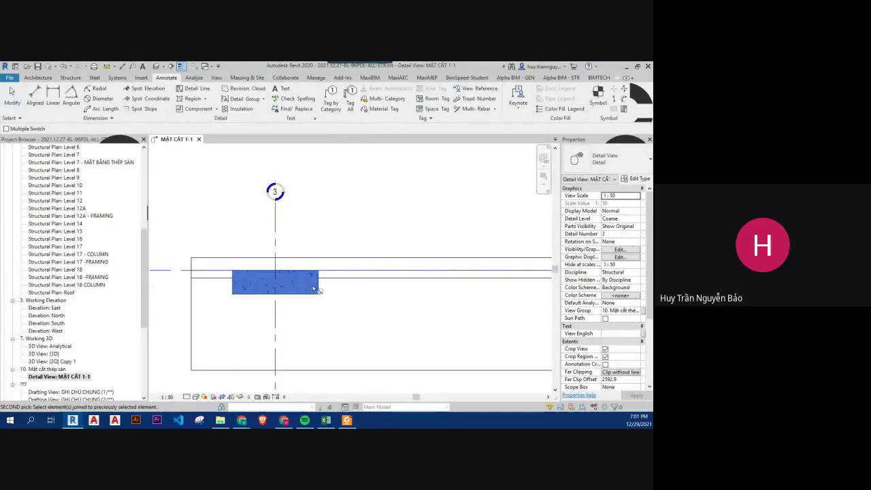
{"action": "left_click", "coordinate": [337, 304]}
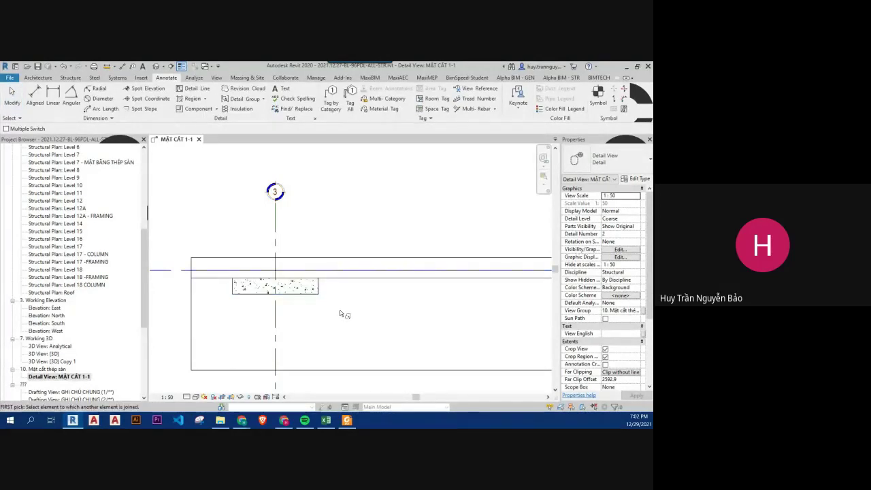
{"action": "key", "text": "Escape"}
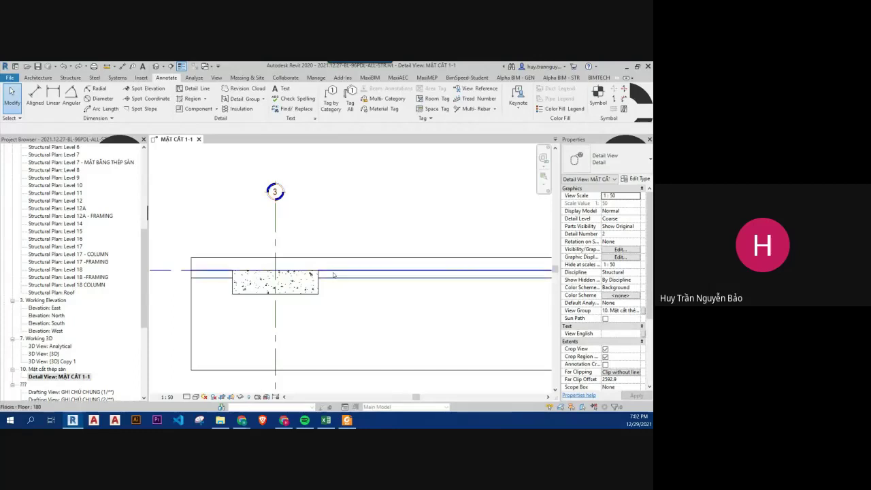
{"action": "scroll", "coordinate": [352, 285], "scroll_direction": "up", "scroll_amount": 2}
{"action": "scroll", "coordinate": [350, 285], "scroll_direction": "down", "scroll_amount": 1}
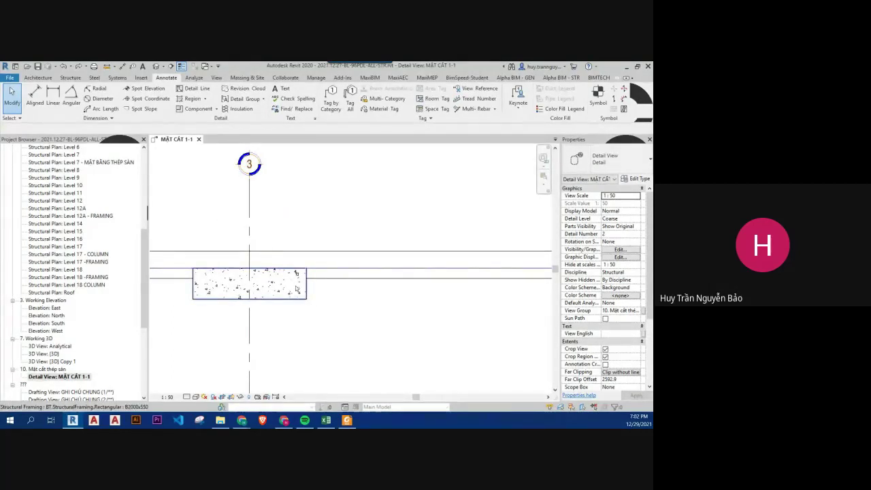
{"action": "left_click", "coordinate": [302, 293]}
{"action": "left_click", "coordinate": [372, 312]}
Step: Hide the Structural Framing cut fill pattern in the MẶT CẮT 1-1 visibility overrides
{"action": "key", "text": "g"}
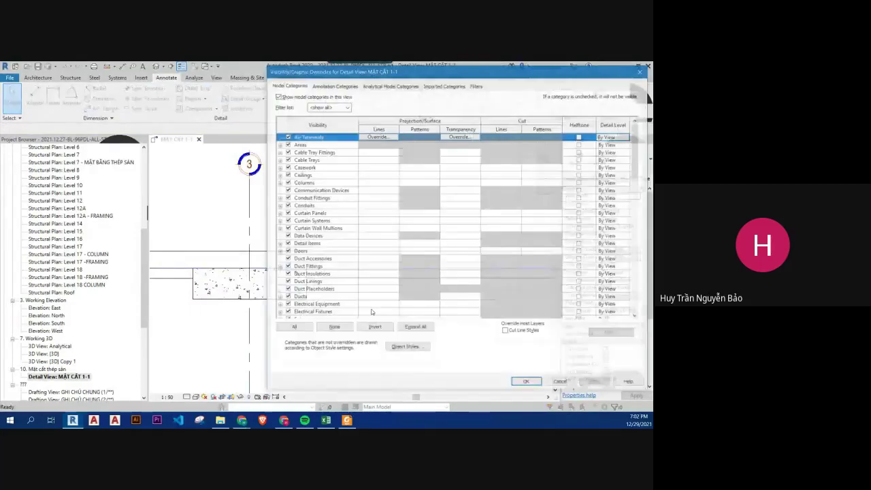
{"action": "left_click", "coordinate": [324, 223]}
{"action": "key", "text": "s"}
{"action": "scroll", "coordinate": [325, 225], "scroll_direction": "down", "scroll_amount": 3}
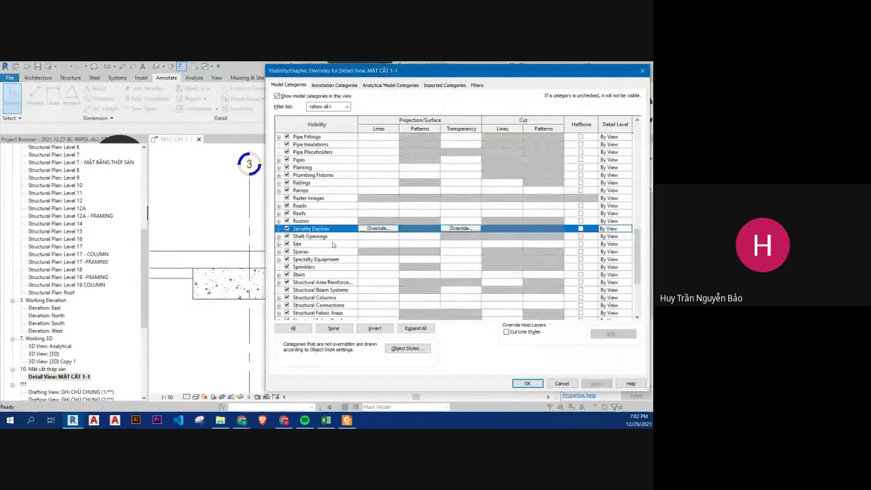
{"action": "scroll", "coordinate": [333, 244], "scroll_direction": "down", "scroll_amount": 2}
{"action": "left_click", "coordinate": [331, 297]}
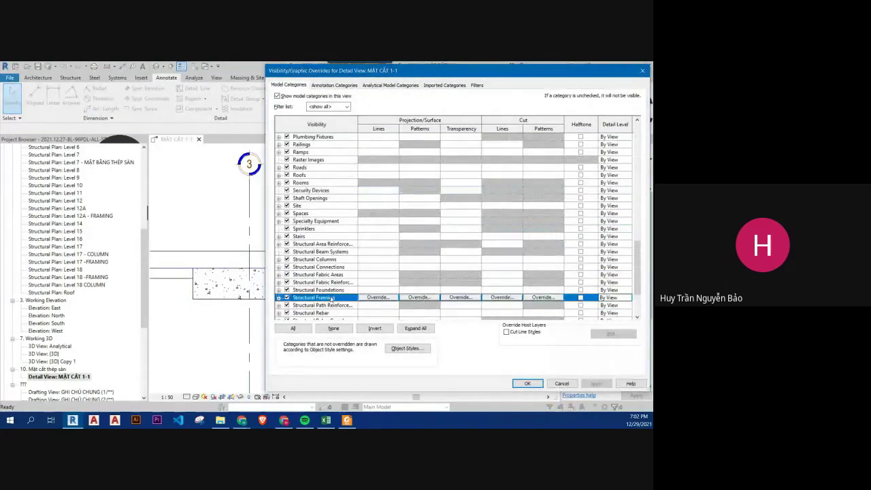
{"action": "scroll", "coordinate": [331, 297], "scroll_direction": "down", "scroll_amount": 1}
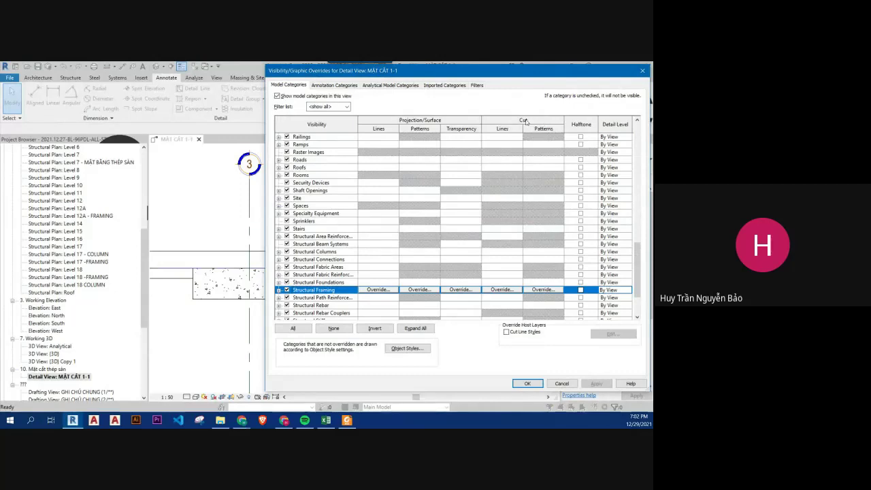
{"action": "left_click", "coordinate": [552, 291]}
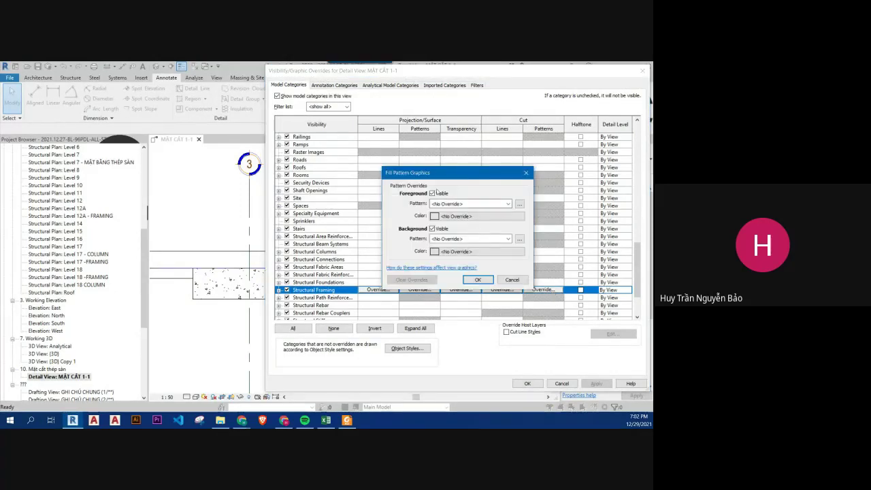
{"action": "left_click", "coordinate": [478, 279]}
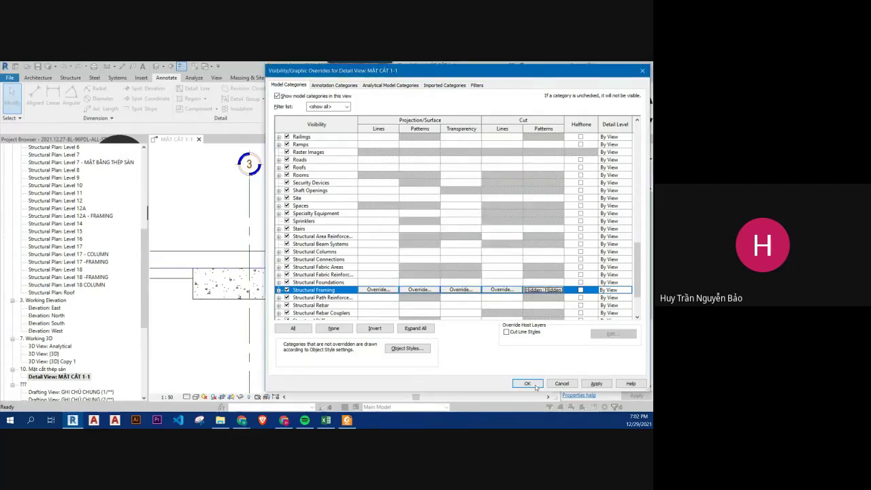
{"action": "left_click", "coordinate": [526, 383]}
Step: Centre and zoom the section on the beam, selecting it to inspect it
{"action": "middle_click_drag", "start_coordinate": [288, 291], "coordinate": [322, 282]}
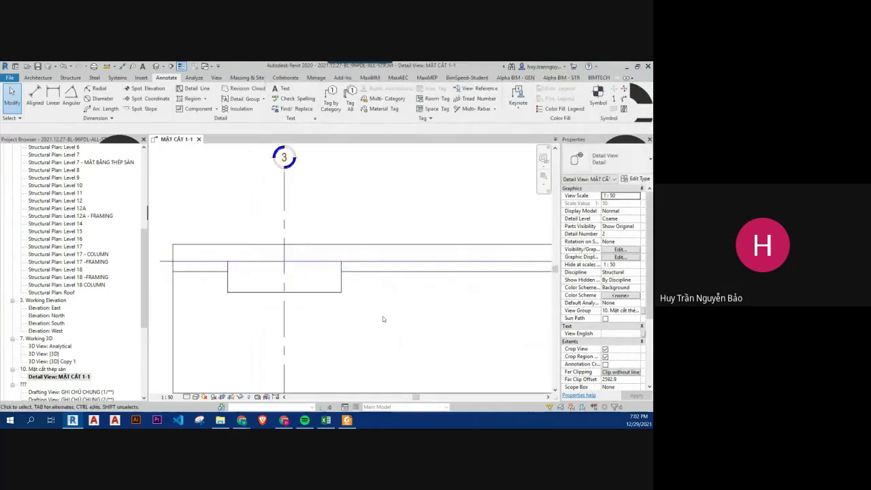
{"action": "scroll", "coordinate": [332, 274], "scroll_direction": "up", "scroll_amount": 1}
{"action": "scroll", "coordinate": [331, 274], "scroll_direction": "up", "scroll_amount": 1}
{"action": "left_click", "coordinate": [365, 276]}
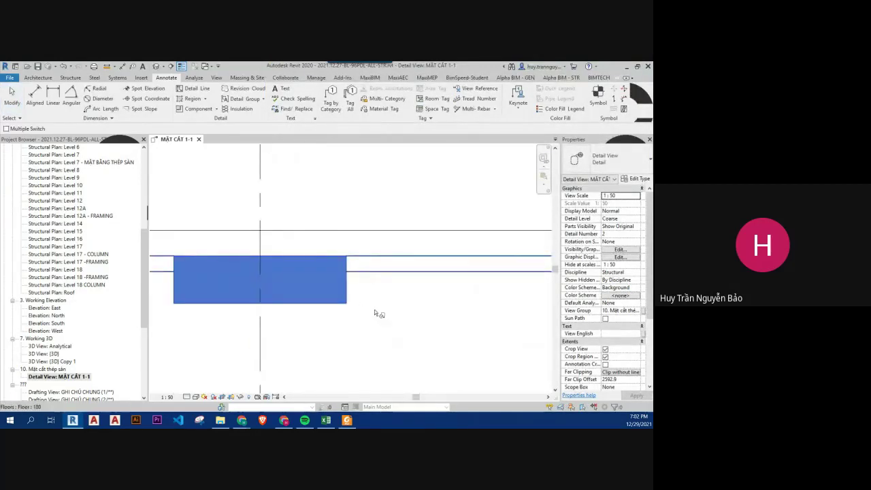
{"action": "key", "text": "Escape"}
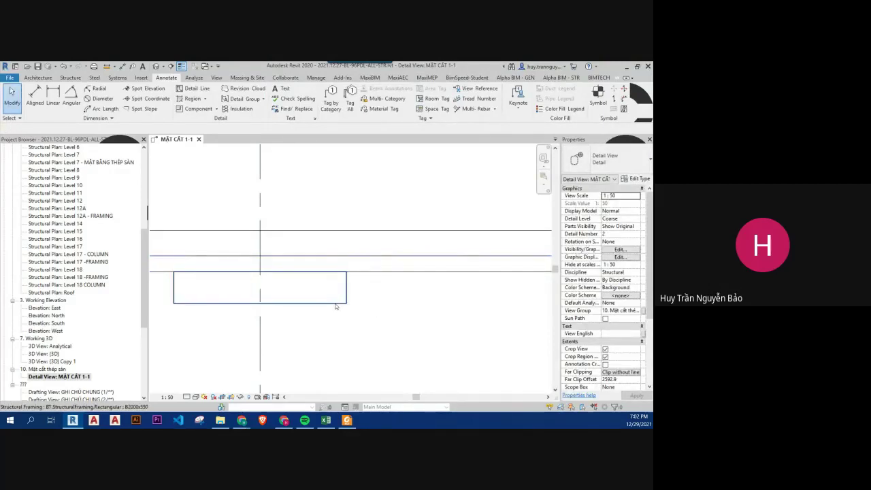
{"action": "left_click", "coordinate": [326, 304]}
{"action": "middle_click_drag", "start_coordinate": [327, 303], "coordinate": [366, 299]}
{"action": "key", "text": "Escape"}
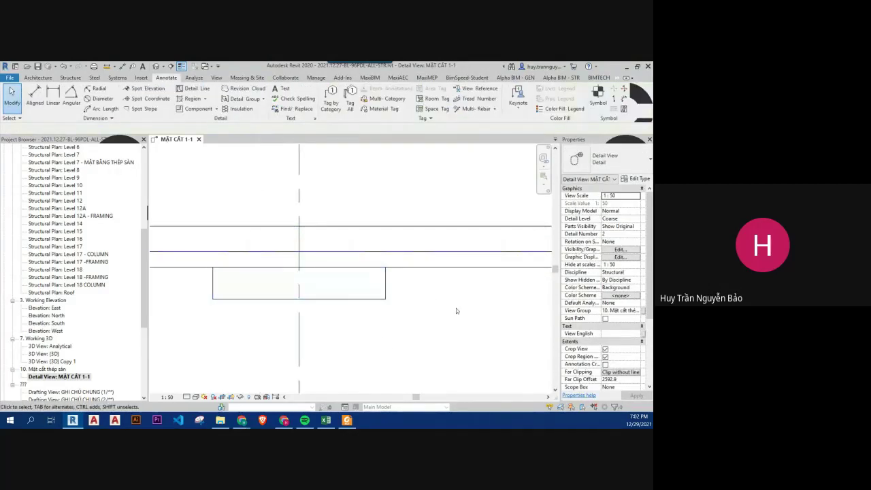
{"action": "scroll", "coordinate": [449, 313], "scroll_direction": "up", "scroll_amount": 2}
{"action": "mouse_move", "coordinate": [438, 326]}
{"action": "middle_mouse_down"}
{"action": "mouse_move", "coordinate": [413, 352]}
{"action": "mouse_move", "coordinate": [491, 378]}
{"action": "mouse_move", "coordinate": [468, 361]}
{"action": "middle_mouse_up"}
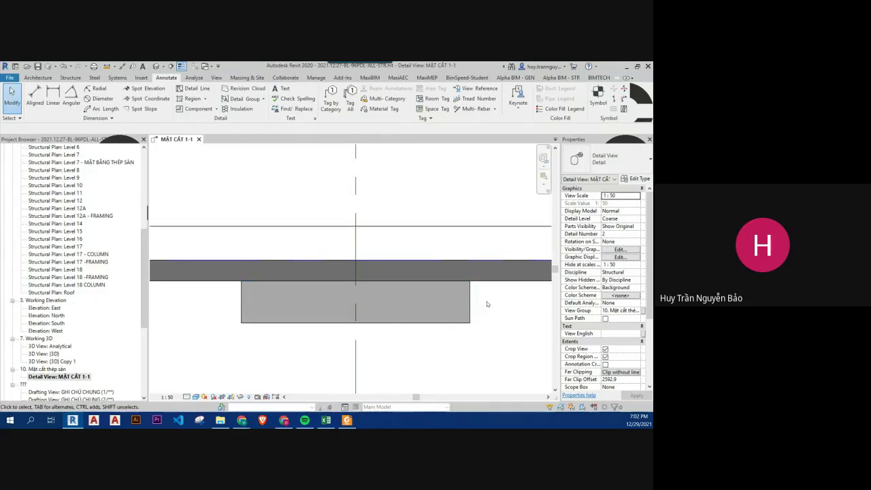
Step: Show the section without fills and join the beam with the floor slab using JG
{"action": "key", "text": "w"}
{"action": "key", "text": "f"}
{"action": "middle_click_drag", "start_coordinate": [487, 304], "coordinate": [421, 314]}
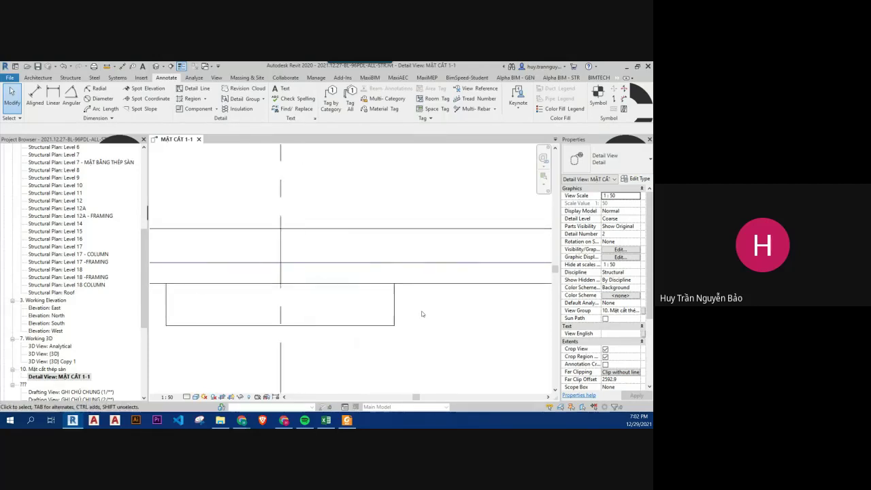
{"action": "key", "text": "s"}
{"action": "key", "text": "j"}
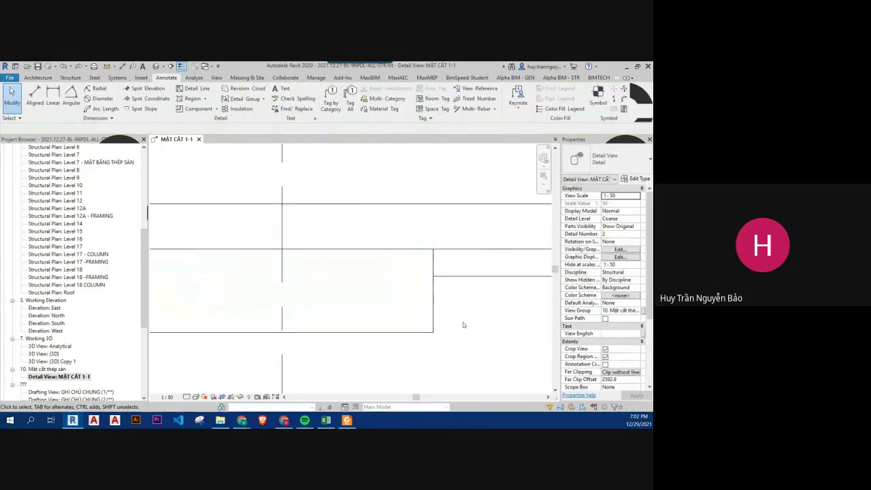
{"action": "key", "text": "j"}
{"action": "key", "text": "g"}
{"action": "left_click", "coordinate": [431, 293]}
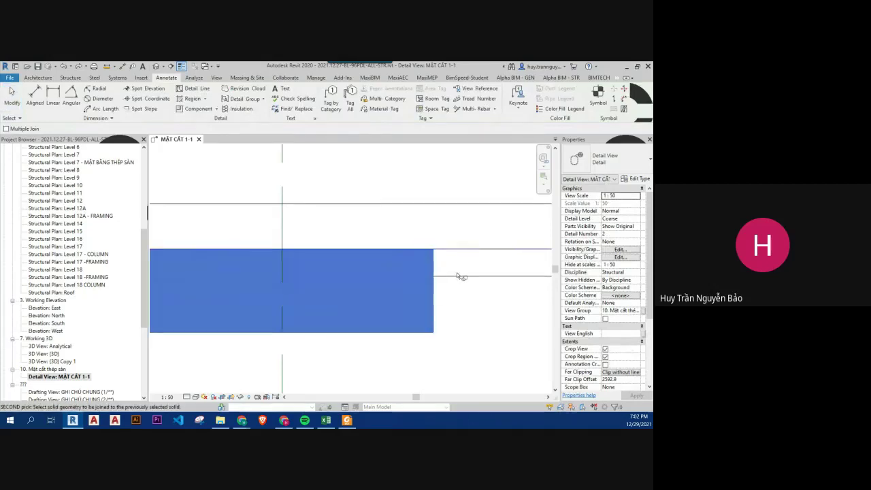
{"action": "left_click", "coordinate": [456, 272]}
{"action": "key", "text": "Escape"}
Step: Check the B2000x550 beam, recentre the section, and open the {3D} view
{"action": "scroll", "coordinate": [442, 278], "scroll_direction": "up", "scroll_amount": 2}
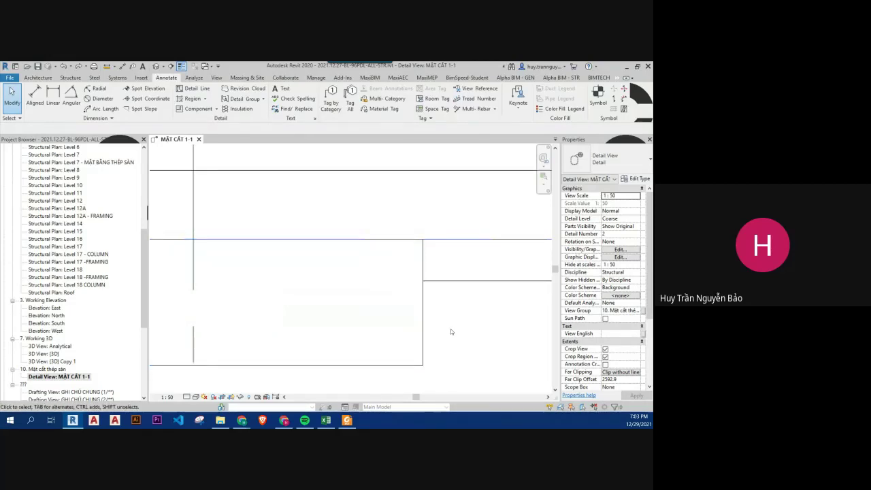
{"action": "scroll", "coordinate": [427, 273], "scroll_direction": "up", "scroll_amount": 2}
{"action": "left_click", "coordinate": [409, 263]}
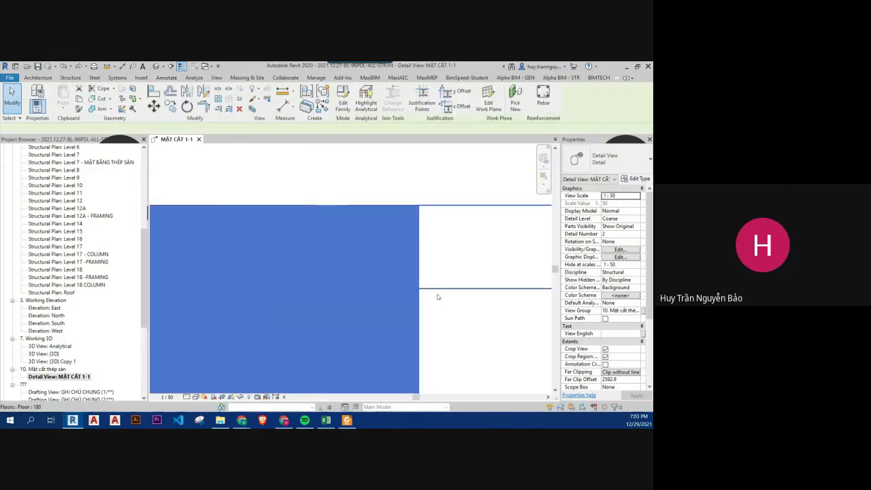
{"action": "left_click", "coordinate": [467, 347]}
{"action": "scroll", "coordinate": [466, 347], "scroll_direction": "down", "scroll_amount": 3}
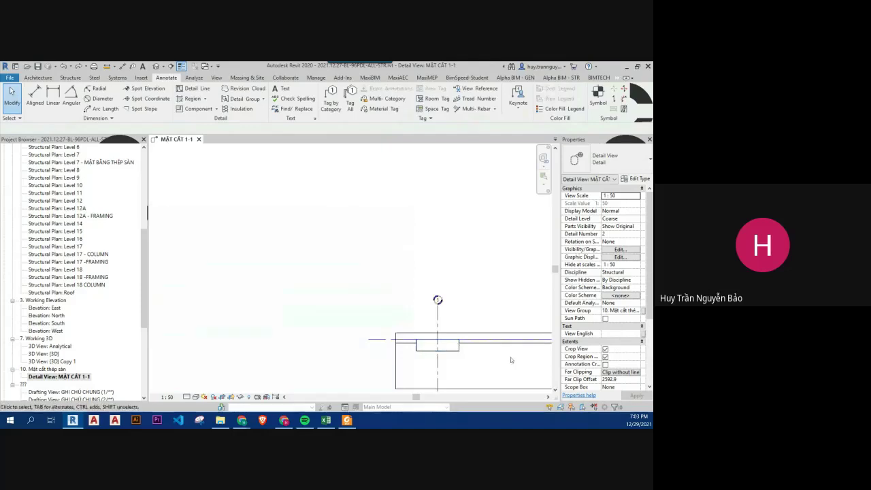
{"action": "scroll", "coordinate": [435, 341], "scroll_direction": "up", "scroll_amount": 1}
{"action": "middle_click_drag", "start_coordinate": [428, 339], "coordinate": [352, 332]}
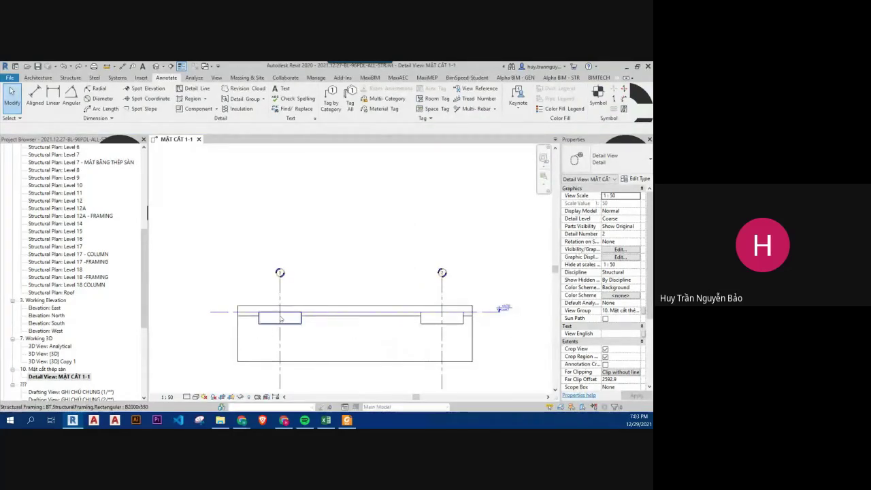
{"action": "scroll", "coordinate": [272, 328], "scroll_direction": "up", "scroll_amount": 4}
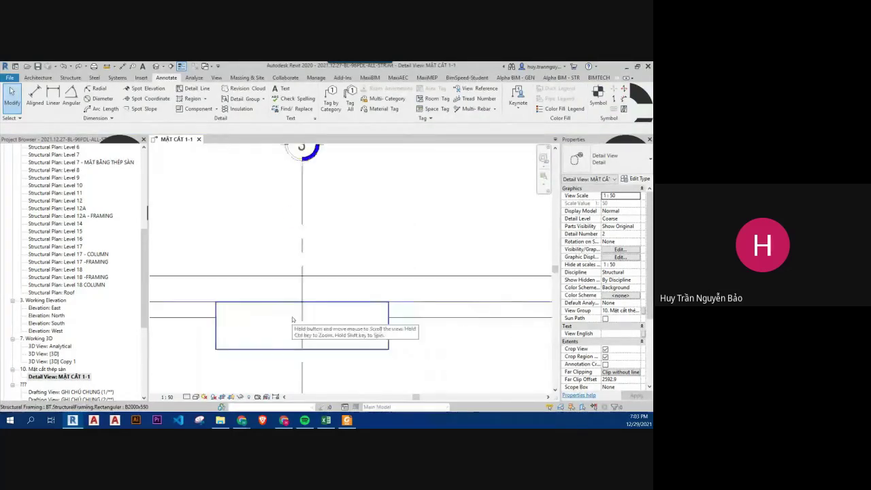
{"action": "double_click", "coordinate": [43, 354]}
Step: Zoom into the 3D model and select the Level 7 floor slab
{"action": "scroll", "coordinate": [371, 294], "scroll_direction": "up", "scroll_amount": 3}
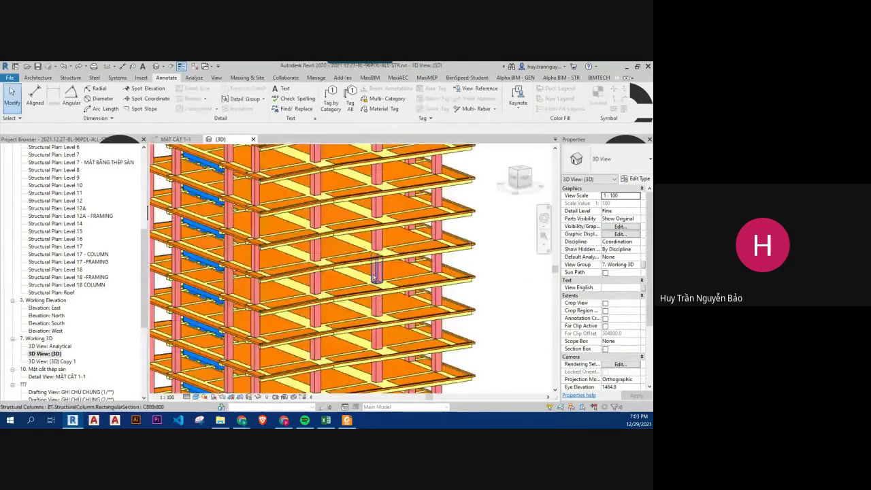
{"action": "scroll", "coordinate": [326, 272], "scroll_direction": "up", "scroll_amount": 3}
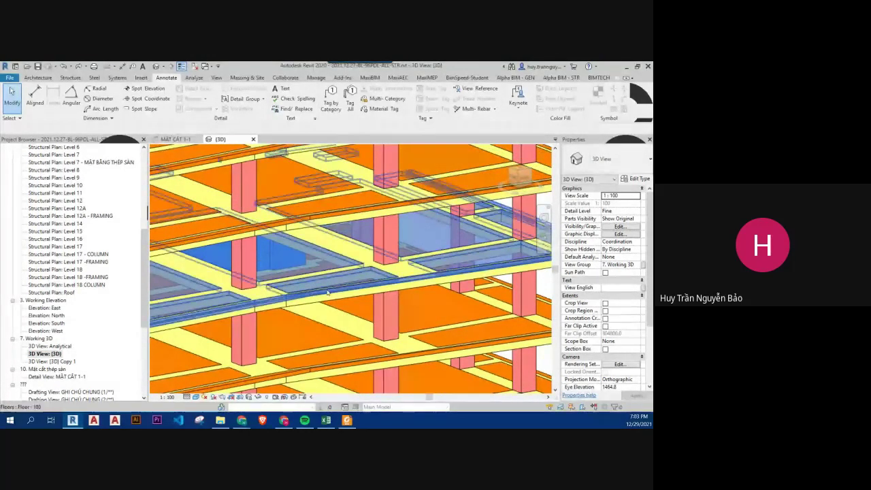
{"action": "scroll", "coordinate": [327, 292], "scroll_direction": "down", "scroll_amount": 2}
{"action": "scroll", "coordinate": [340, 285], "scroll_direction": "down", "scroll_amount": 2}
{"action": "left_click", "coordinate": [371, 276]}
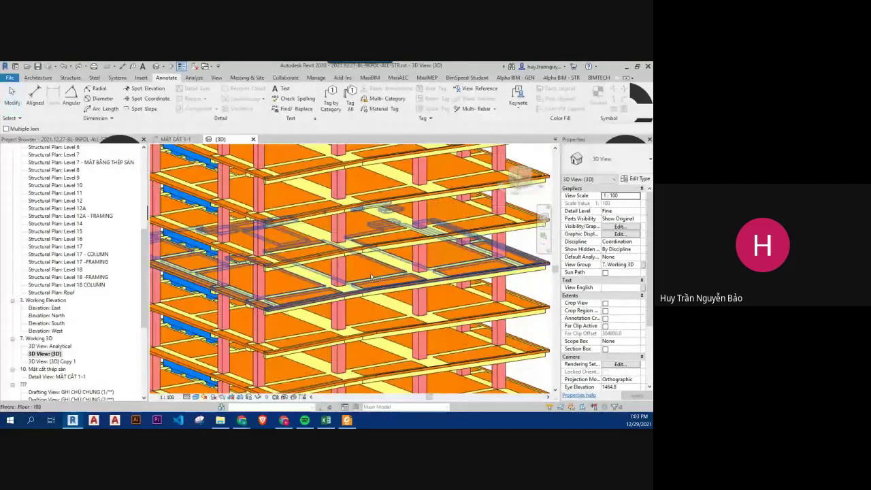
{"action": "scroll", "coordinate": [368, 271], "scroll_direction": "down", "scroll_amount": 1}
{"action": "scroll", "coordinate": [368, 271], "scroll_direction": "down", "scroll_amount": 1}
{"action": "scroll", "coordinate": [368, 271], "scroll_direction": "down", "scroll_amount": 1}
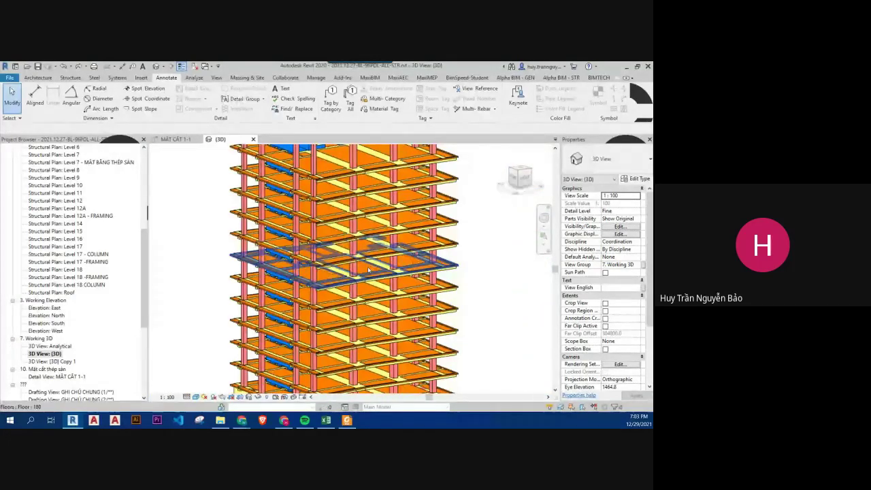
{"action": "left_click", "coordinate": [368, 271]}
{"action": "scroll", "coordinate": [371, 279], "scroll_direction": "up", "scroll_amount": 1}
{"action": "scroll", "coordinate": [381, 300], "scroll_direction": "up", "scroll_amount": 1}
{"action": "key", "text": "Escape"}
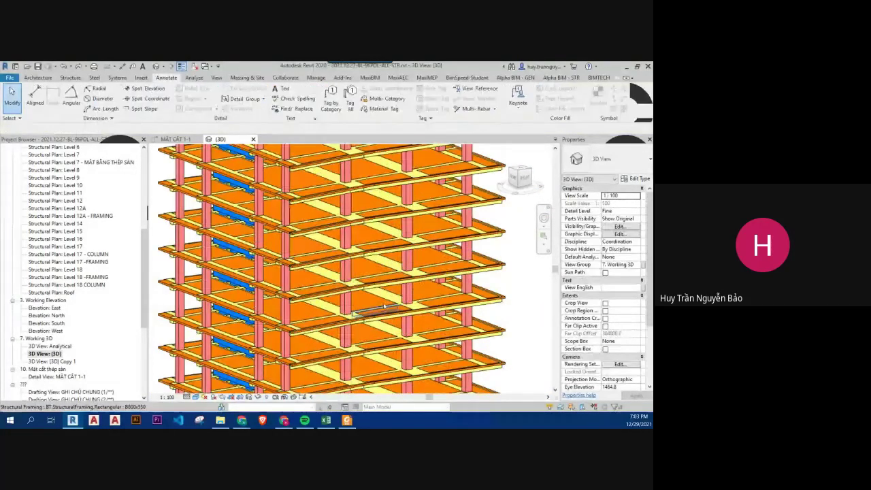
{"action": "left_click", "coordinate": [385, 308]}
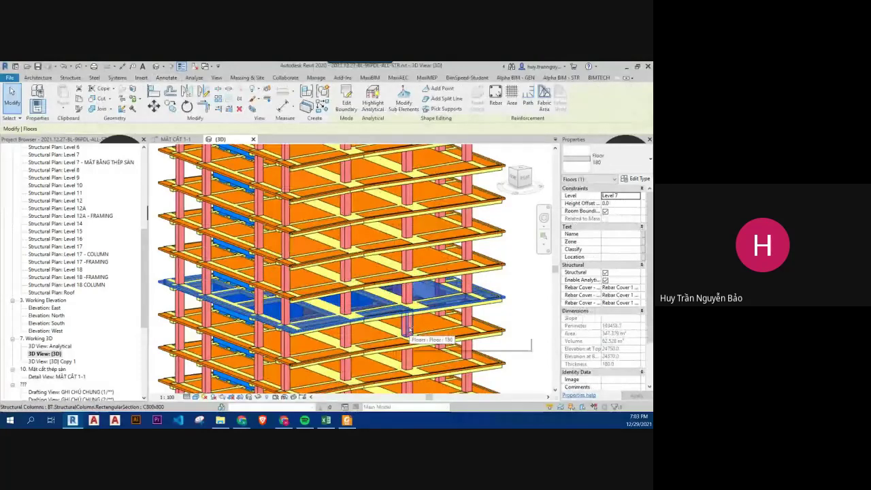
Step: Crop the 3D view to the selected Level 7 floor with BX and orbit the model
{"action": "key", "text": "b"}
{"action": "key", "text": "x"}
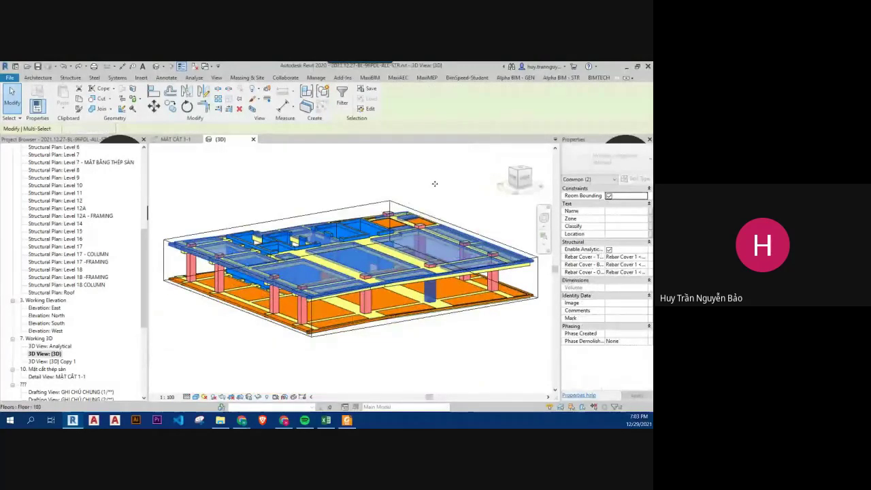
{"action": "left_click", "coordinate": [458, 181]}
{"action": "middle_click_drag", "start_coordinate": [457, 181], "coordinate": [426, 245], "text": "shift"}
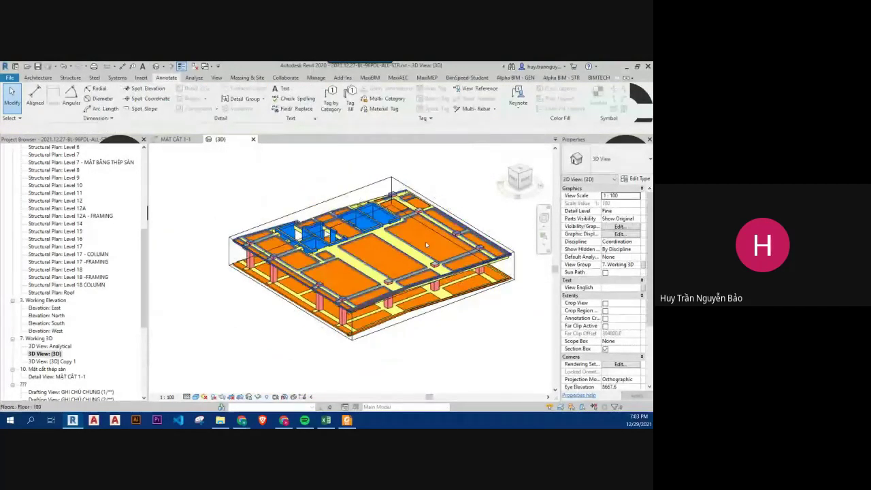
Step: Join the upper floor slab with all beams in a window, dismissing the non-intersecting warning
{"action": "key", "text": "j"}
{"action": "key", "text": "g"}
{"action": "left_click", "coordinate": [426, 245]}
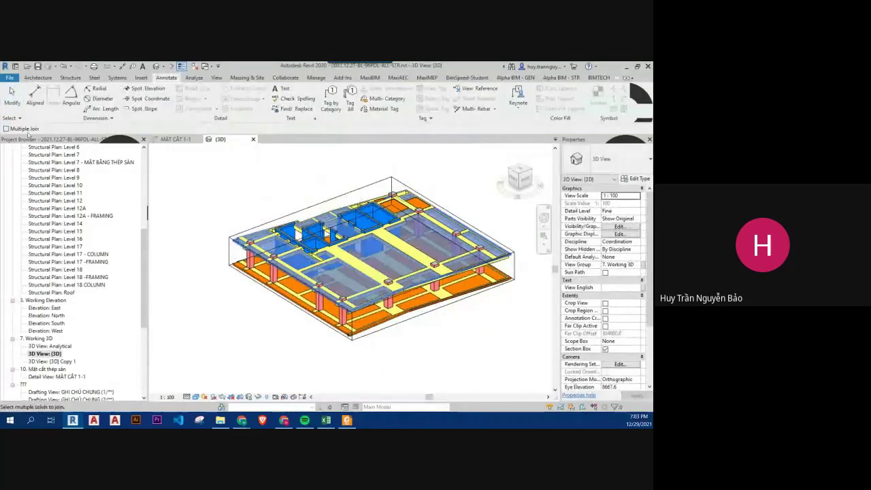
{"action": "left_click", "coordinate": [518, 181]}
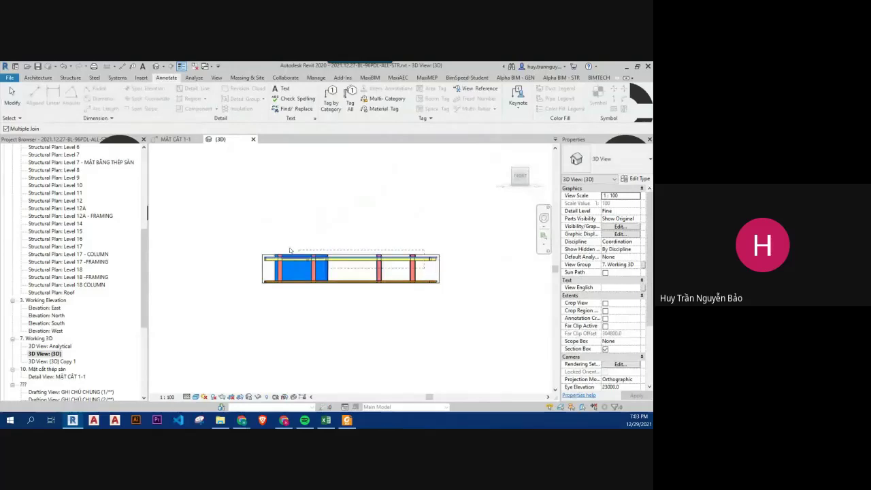
{"action": "left_click_drag", "start_coordinate": [226, 224], "coordinate": [224, 222]}
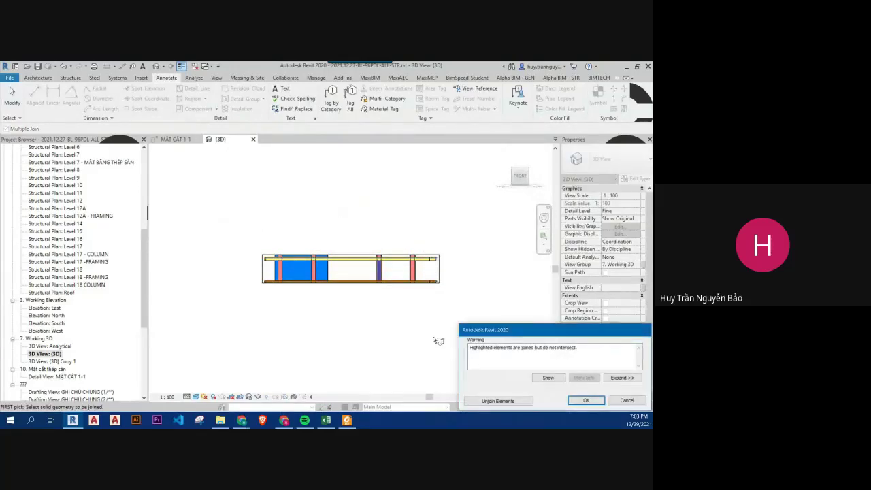
{"action": "left_click", "coordinate": [586, 400]}
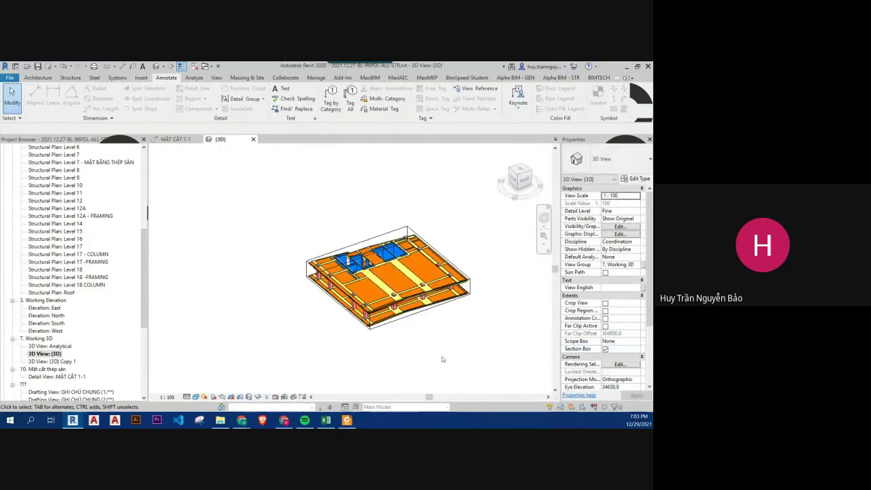
Step: Select and inspect the floor slabs from the front elevation and isometric view
{"action": "scroll", "coordinate": [420, 284], "scroll_direction": "up", "scroll_amount": 3}
{"action": "left_click", "coordinate": [438, 264]}
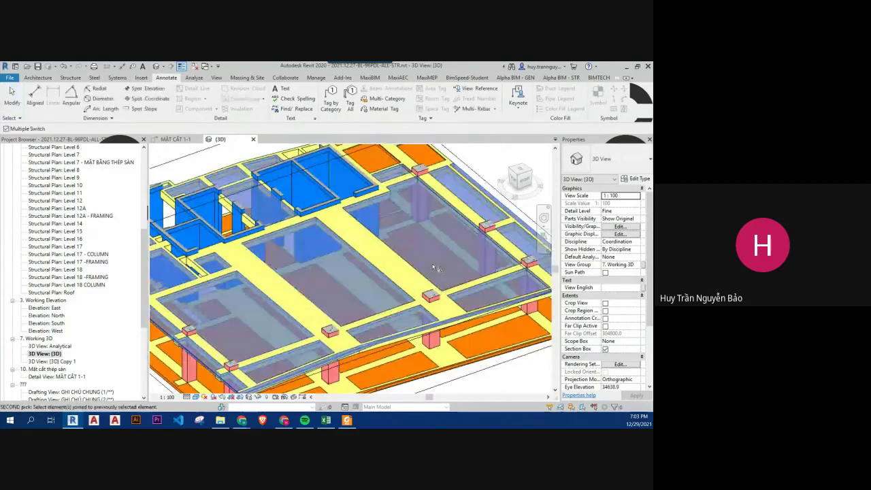
{"action": "key", "text": "Escape"}
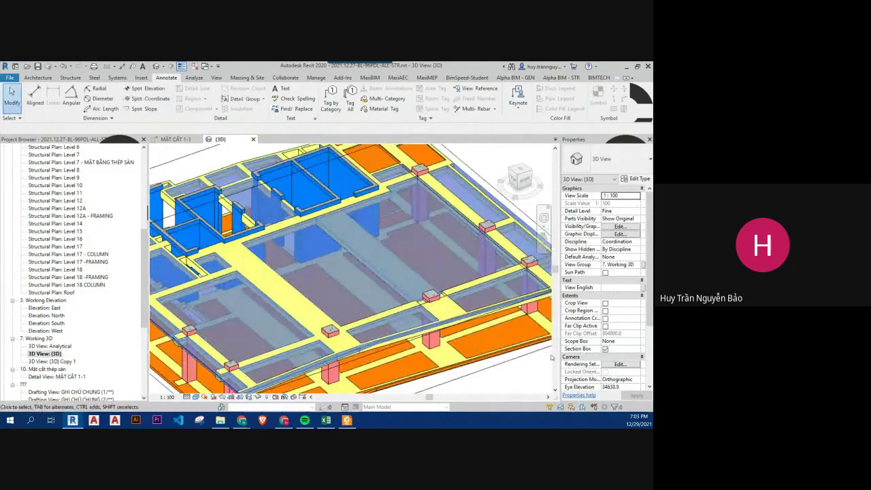
{"action": "scroll", "coordinate": [498, 359], "scroll_direction": "down", "scroll_amount": 5}
{"action": "scroll", "coordinate": [499, 360], "scroll_direction": "up", "scroll_amount": 3}
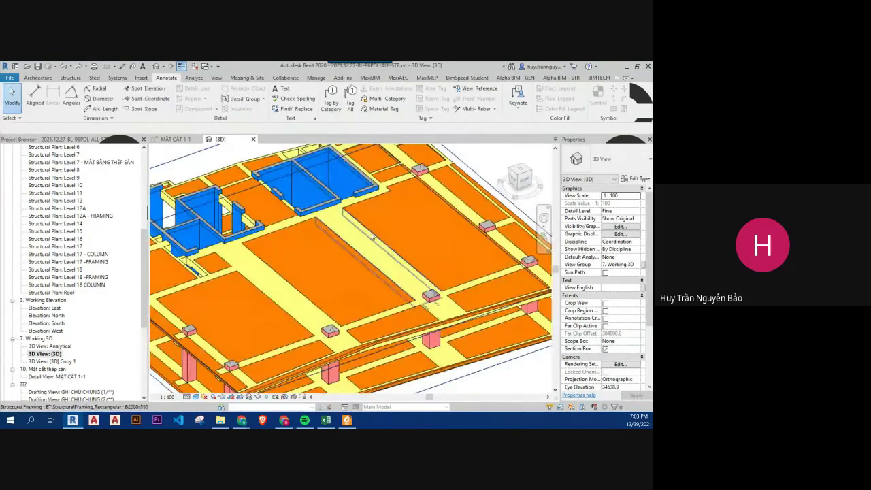
{"action": "scroll", "coordinate": [413, 252], "scroll_direction": "down", "scroll_amount": 2}
{"action": "left_click", "coordinate": [414, 253]}
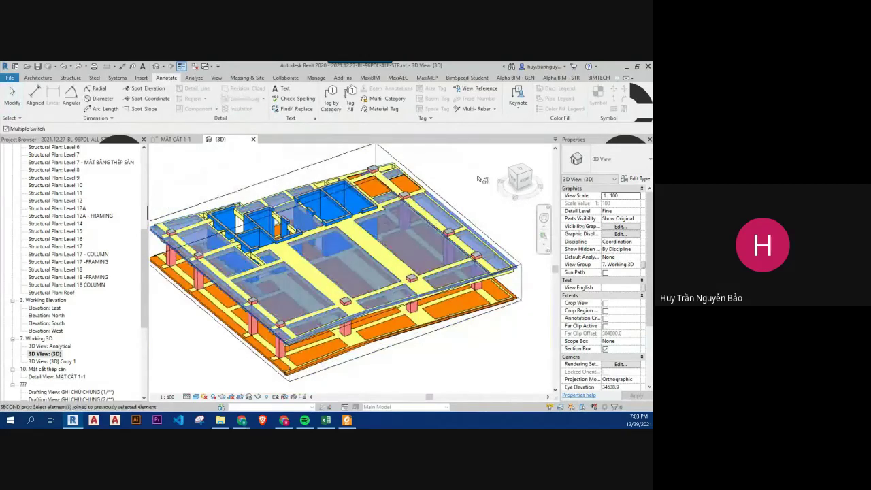
{"action": "left_click", "coordinate": [517, 184]}
{"action": "middle_click_drag", "start_coordinate": [313, 243], "coordinate": [416, 330], "text": "shift"}
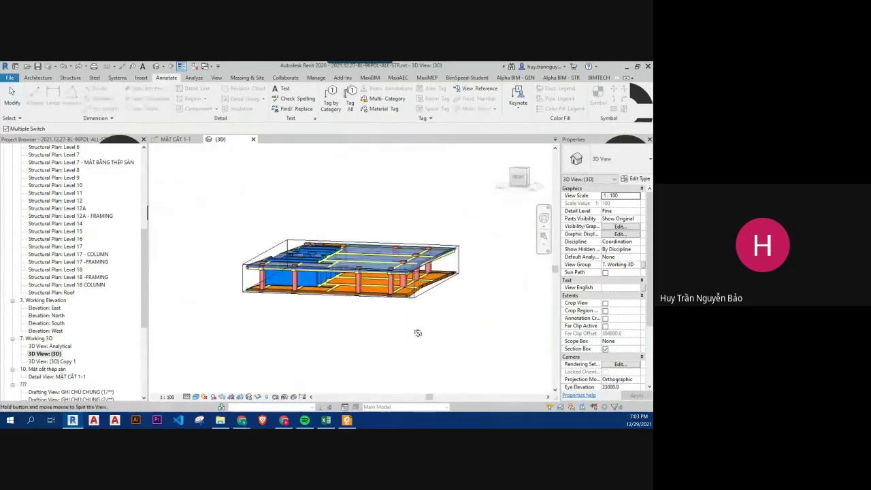
Step: Switch the join order so all top beams across the slab cut the floor slabs
{"action": "scroll", "coordinate": [393, 240], "scroll_direction": "up", "scroll_amount": 3}
{"action": "left_click", "coordinate": [393, 239]}
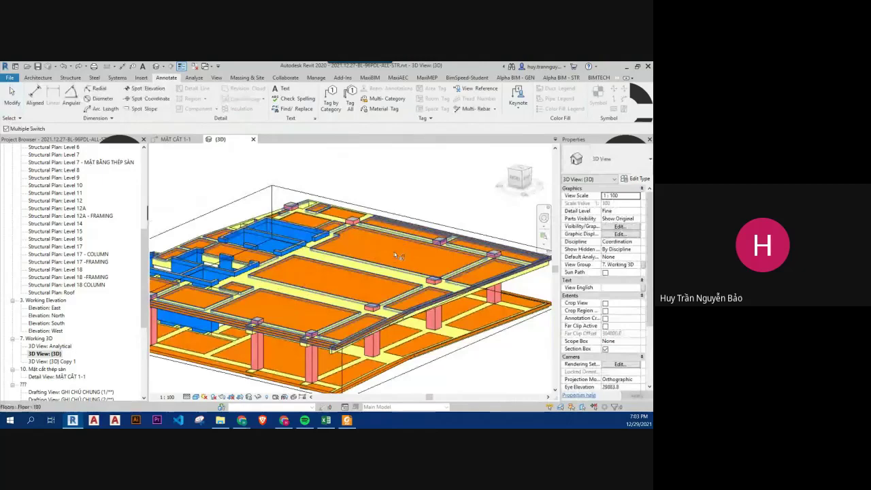
{"action": "left_click", "coordinate": [515, 181]}
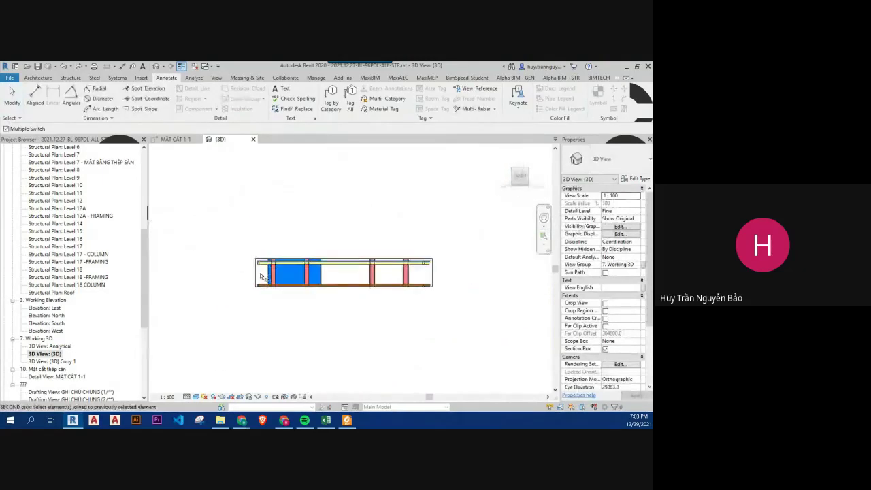
{"action": "left_click_drag", "start_coordinate": [159, 238], "coordinate": [468, 258]}
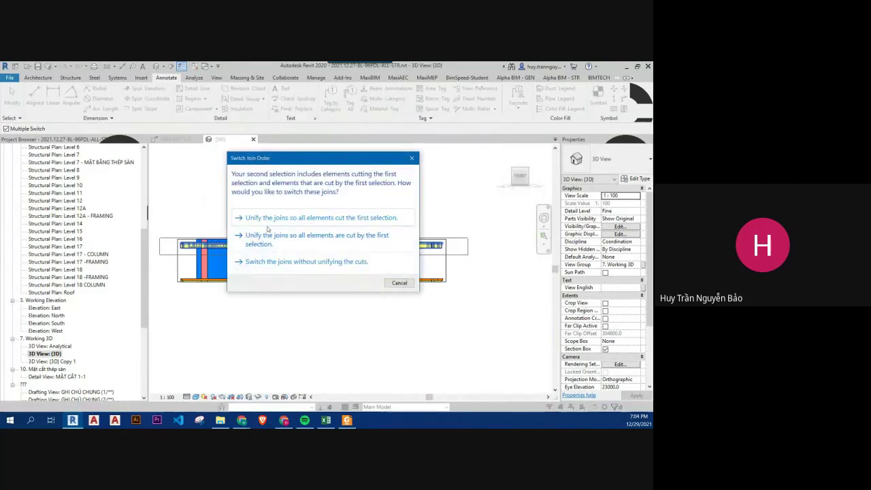
{"action": "left_click", "coordinate": [294, 222]}
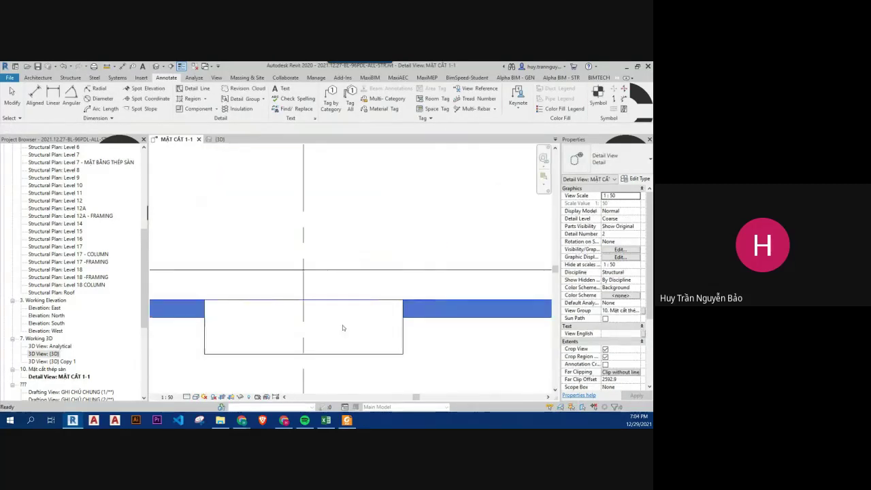
Step: Select the beam in the section and view the floor framing isometrically in {3D}
{"action": "scroll", "coordinate": [343, 328], "scroll_direction": "down", "scroll_amount": 2}
{"action": "left_click", "coordinate": [355, 329]}
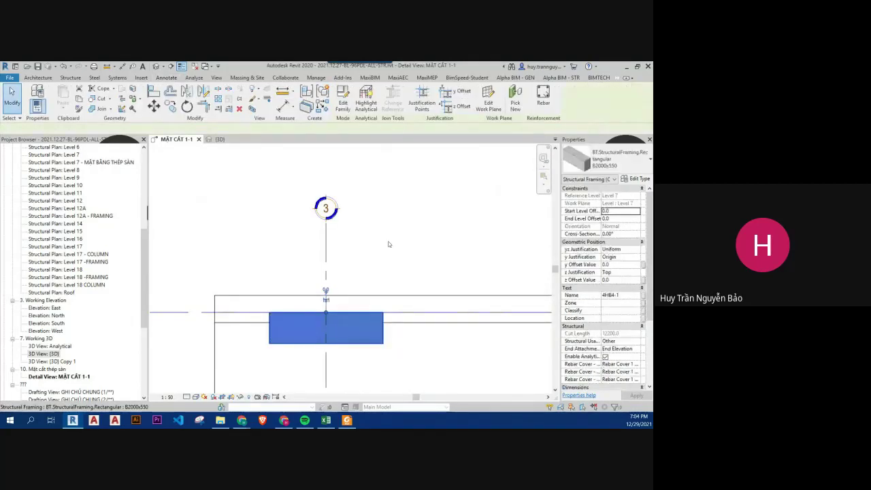
{"action": "key", "text": "b"}
{"action": "key", "text": "x"}
{"action": "middle_click_drag", "start_coordinate": [311, 314], "coordinate": [329, 287], "text": "shift"}
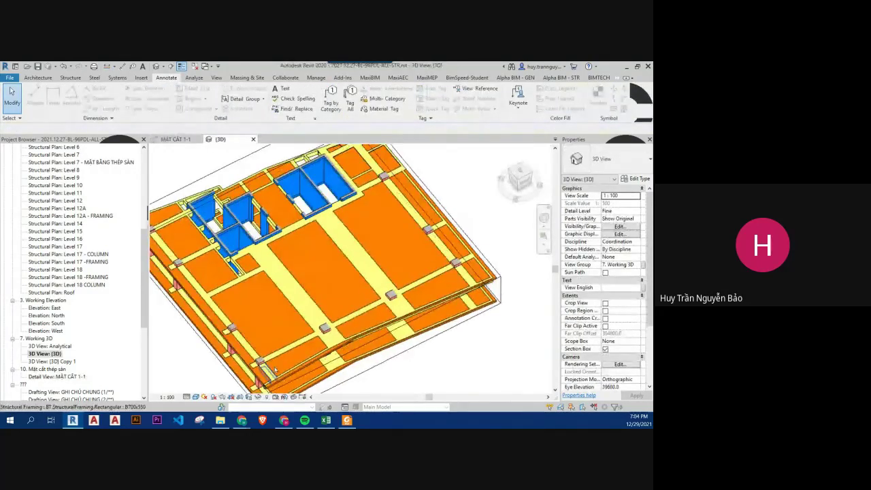
Step: From the front elevation, make all top beams across the slab cut it
{"action": "left_click", "coordinate": [518, 182]}
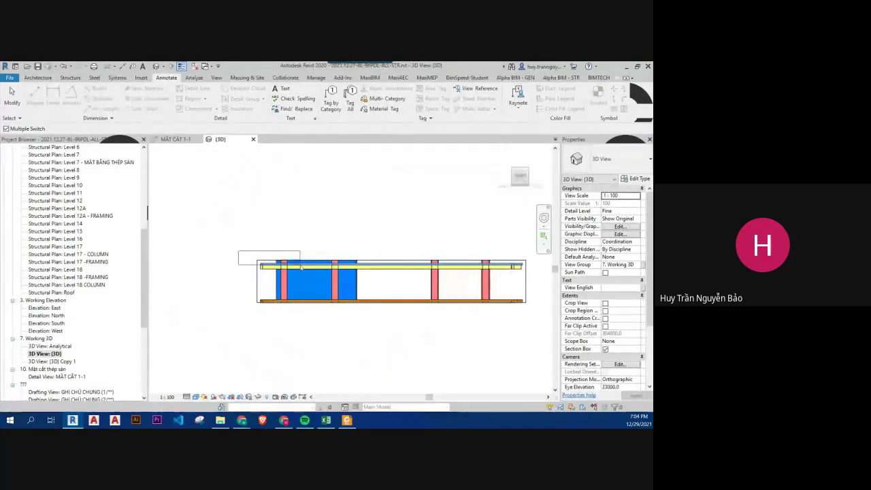
{"action": "left_click_drag", "start_coordinate": [301, 267], "coordinate": [481, 279]}
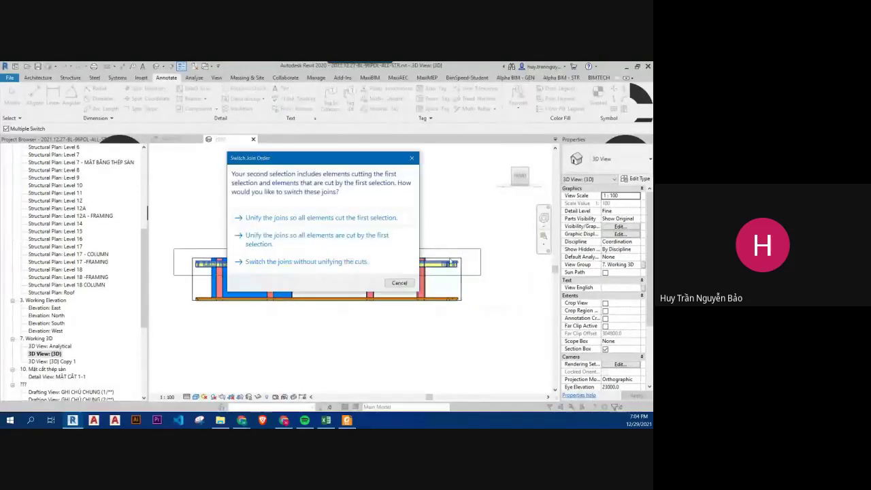
{"action": "left_click", "coordinate": [314, 221]}
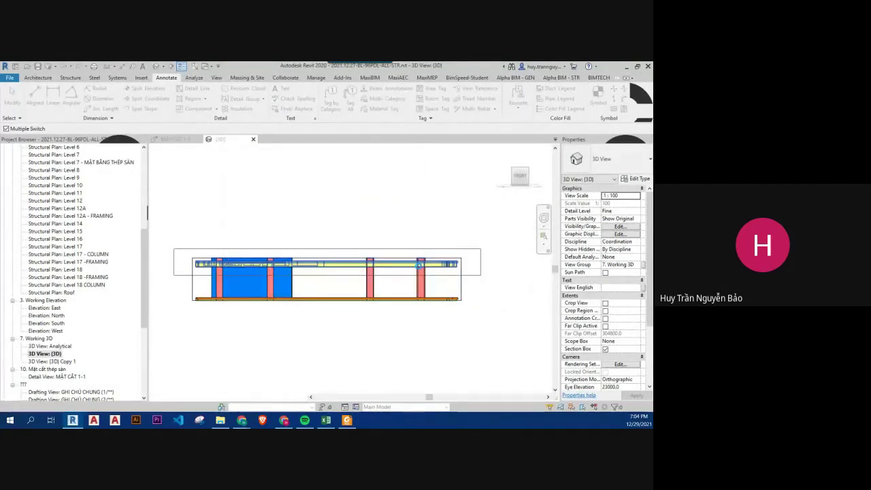
{"action": "mouse_move", "coordinate": [472, 249]}
{"action": "middle_mouse_down", "text": "shift"}
{"action": "mouse_move", "coordinate": [447, 291]}
{"action": "mouse_move", "coordinate": [361, 227]}
{"action": "middle_mouse_up", "text": "shift"}
{"action": "scroll", "coordinate": [361, 228], "scroll_direction": "up", "scroll_amount": 4}
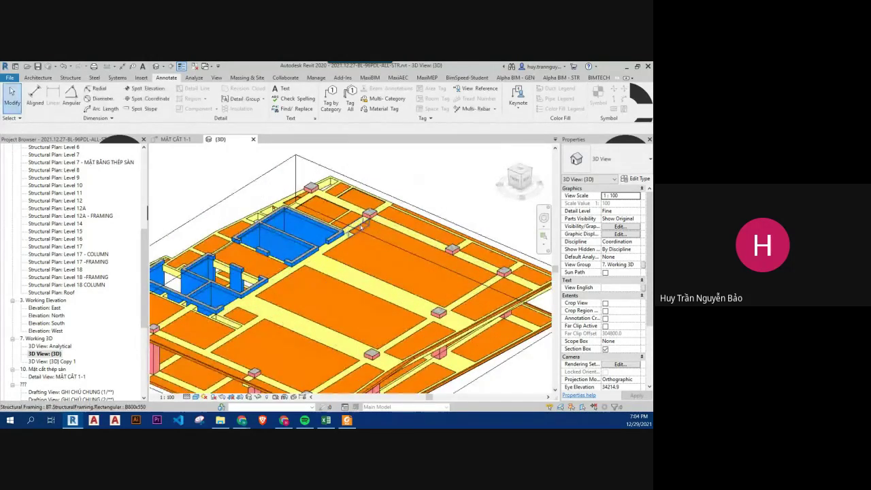
{"action": "scroll", "coordinate": [362, 226], "scroll_direction": "down", "scroll_amount": 3}
Step: Extend the section box's left face outward and raise its top face in side elevation
{"action": "left_click", "coordinate": [391, 290]}
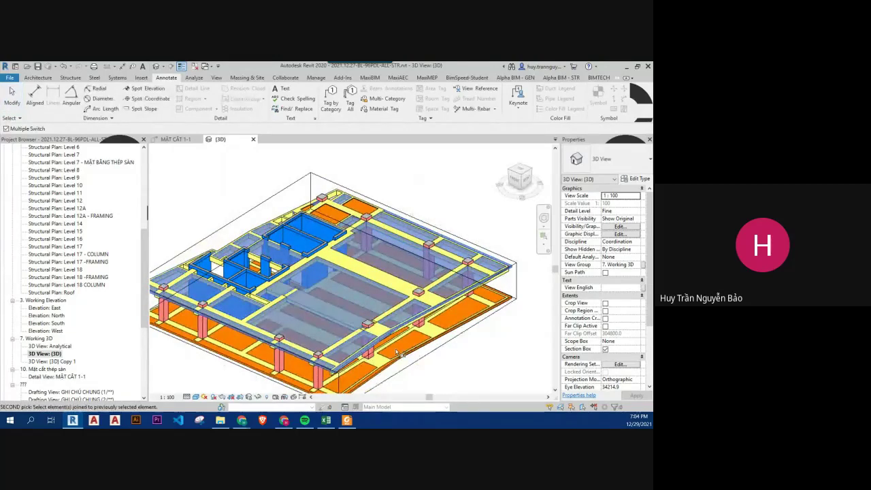
{"action": "key", "text": "Escape"}
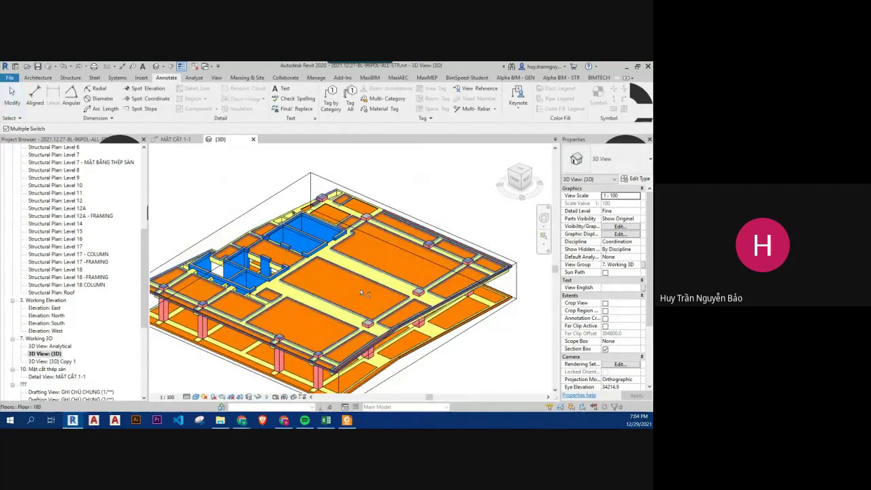
{"action": "left_click", "coordinate": [360, 289]}
{"action": "left_click", "coordinate": [514, 187]}
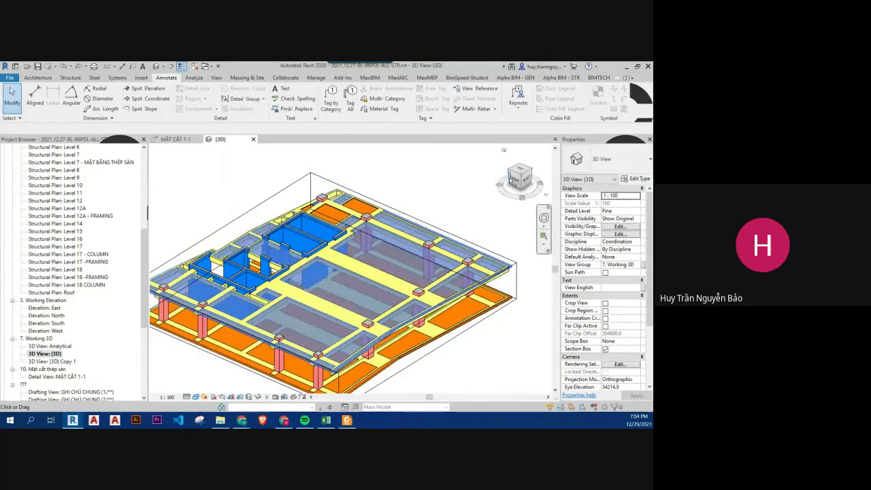
{"action": "left_click", "coordinate": [525, 180]}
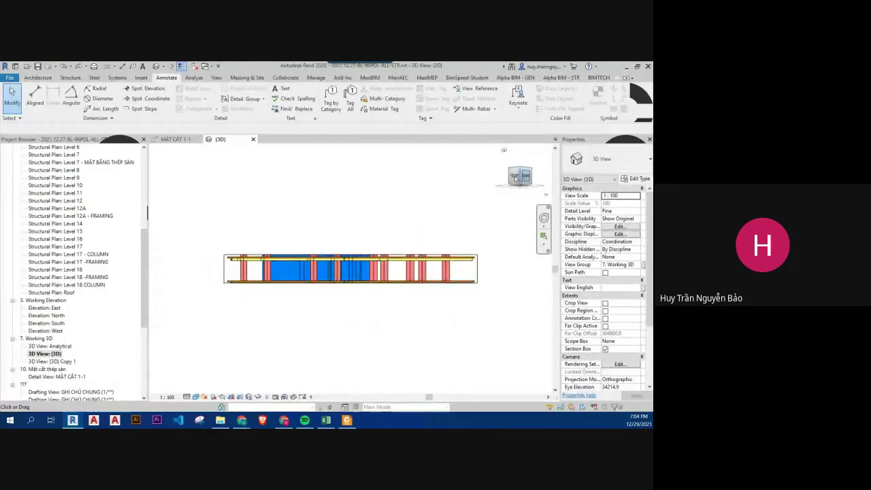
{"action": "left_click", "coordinate": [362, 274]}
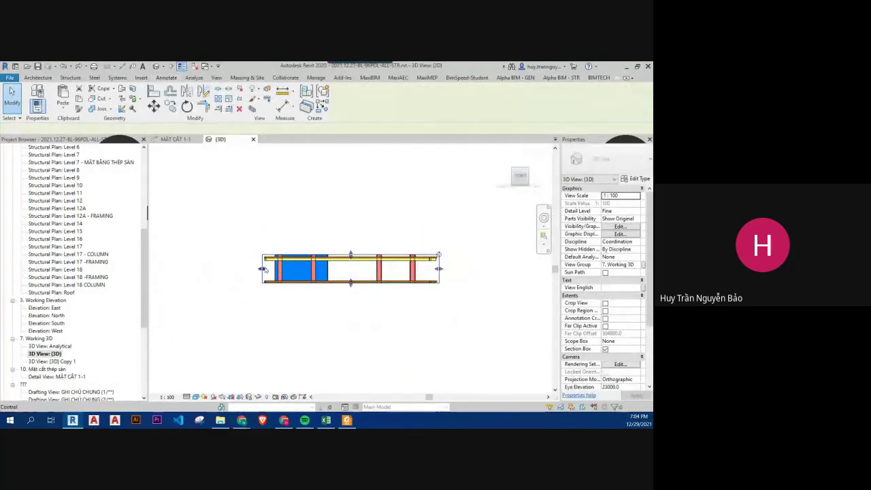
{"action": "left_click_drag", "start_coordinate": [261, 269], "coordinate": [248, 269]}
{"action": "left_click_drag", "start_coordinate": [350, 254], "coordinate": [351, 215]}
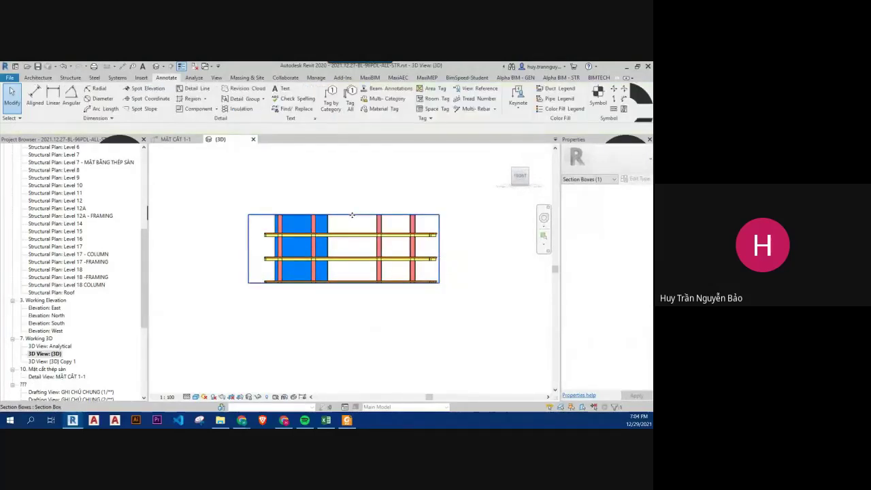
{"action": "key", "text": "Escape"}
Step: Review the enlarged model isometrically, check the slab in MẶT CẮT 1-1, and return to {3D}
{"action": "middle_click_drag", "start_coordinate": [351, 215], "coordinate": [334, 286], "text": "shift"}
{"action": "scroll", "coordinate": [329, 281], "scroll_direction": "up", "scroll_amount": 5}
{"action": "scroll", "coordinate": [336, 279], "scroll_direction": "up", "scroll_amount": 2}
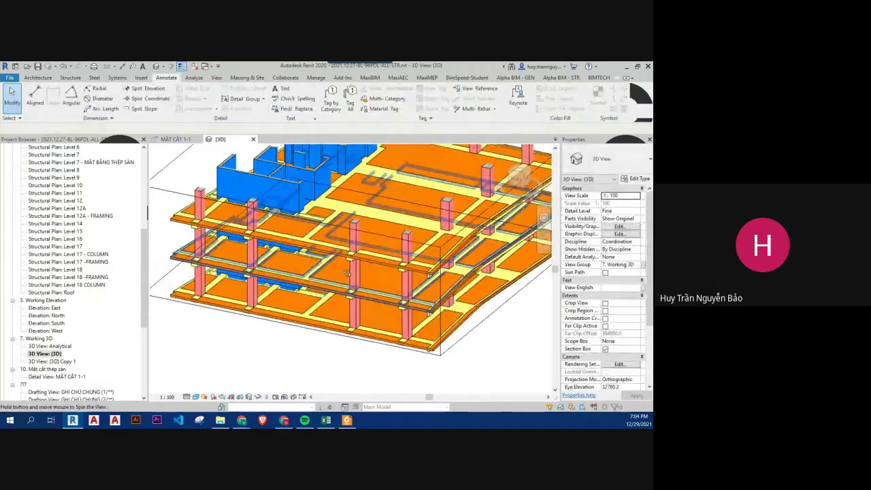
{"action": "scroll", "coordinate": [345, 270], "scroll_direction": "up", "scroll_amount": 3}
{"action": "key", "text": "ctrl+Tab"}
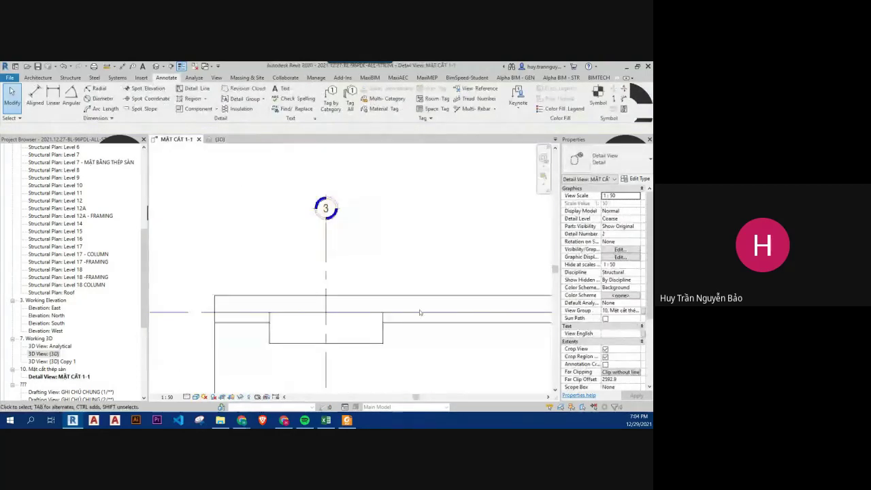
{"action": "left_click", "coordinate": [420, 314]}
{"action": "key", "text": "Escape"}
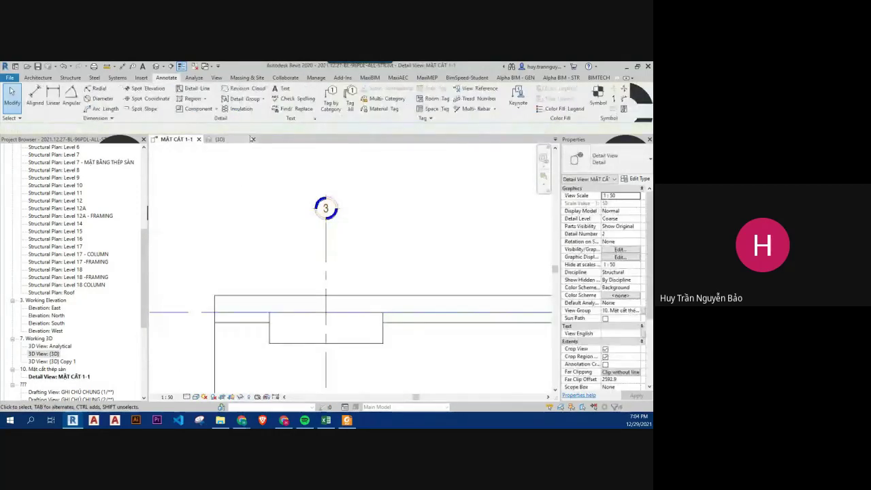
{"action": "left_click", "coordinate": [218, 139]}
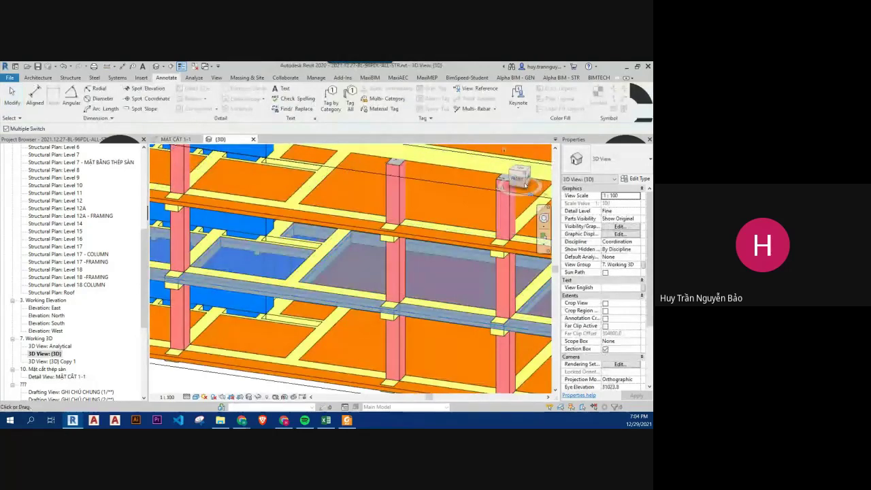
Step: From a straight side view, switch the join order so the selected beams are cut
{"action": "left_click", "coordinate": [524, 184]}
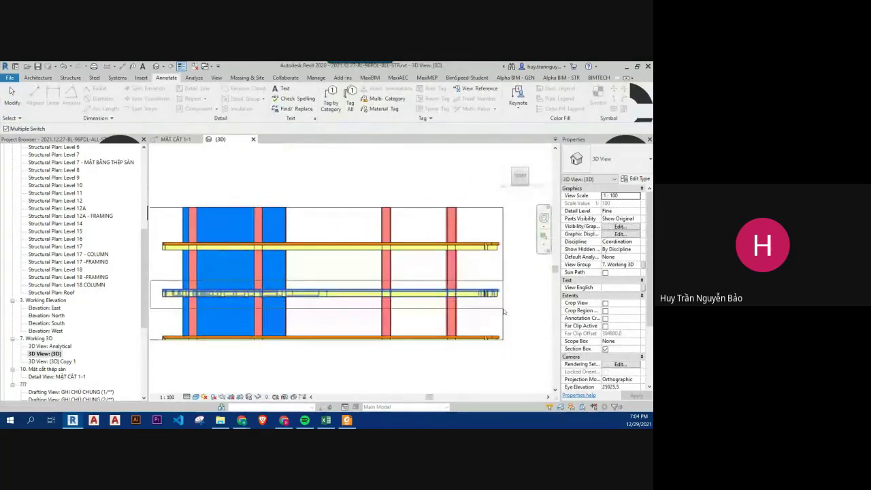
{"action": "left_click_drag", "start_coordinate": [150, 281], "coordinate": [504, 311]}
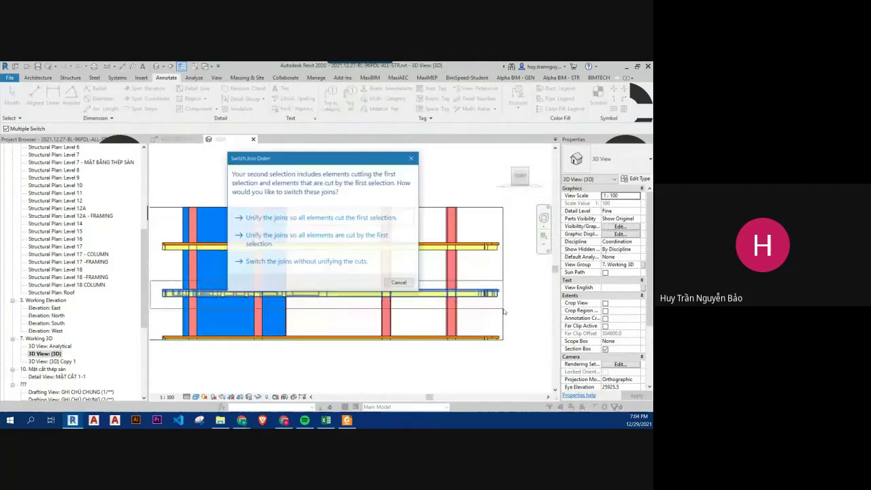
{"action": "left_click", "coordinate": [317, 246]}
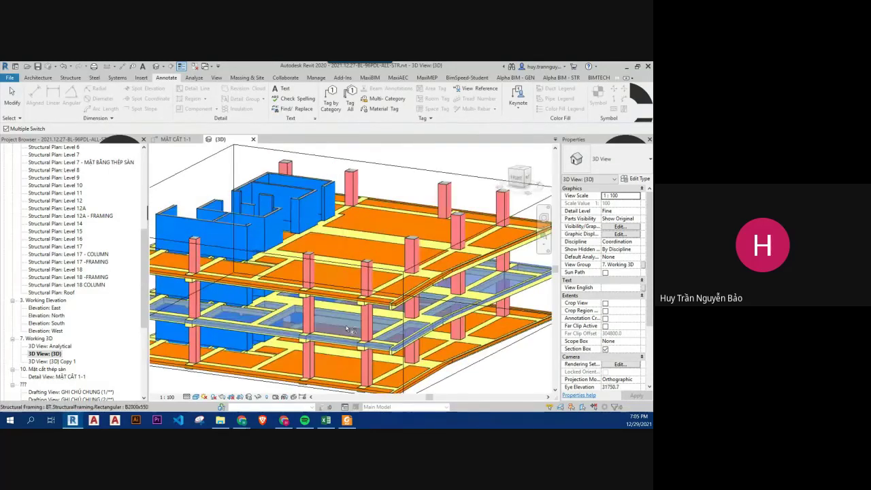
Step: Orbit lower and temporarily hide the floor slab to reveal the left columns
{"action": "middle_click_drag", "start_coordinate": [349, 330], "coordinate": [272, 319], "text": "shift"}
{"action": "scroll", "coordinate": [206, 311], "scroll_direction": "up", "scroll_amount": 5}
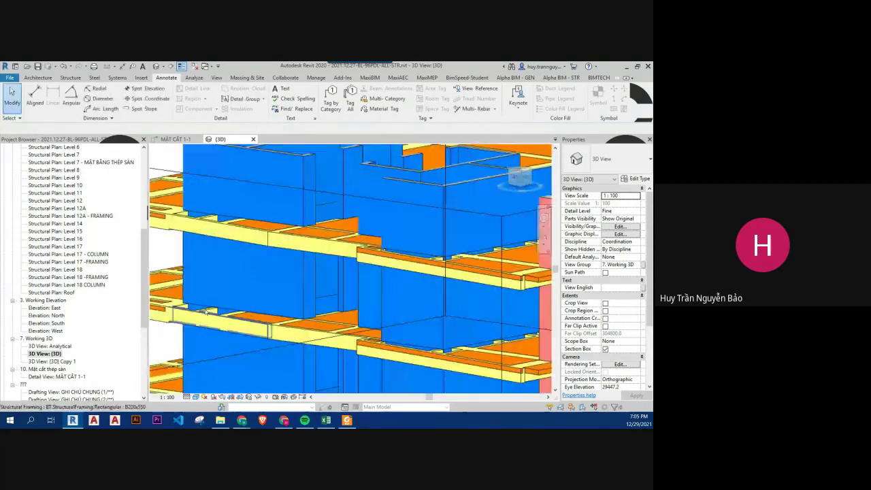
{"action": "middle_click_drag", "start_coordinate": [206, 312], "coordinate": [286, 299], "text": "shift"}
{"action": "scroll", "coordinate": [285, 299], "scroll_direction": "up", "scroll_amount": 2}
{"action": "left_click", "coordinate": [295, 297]}
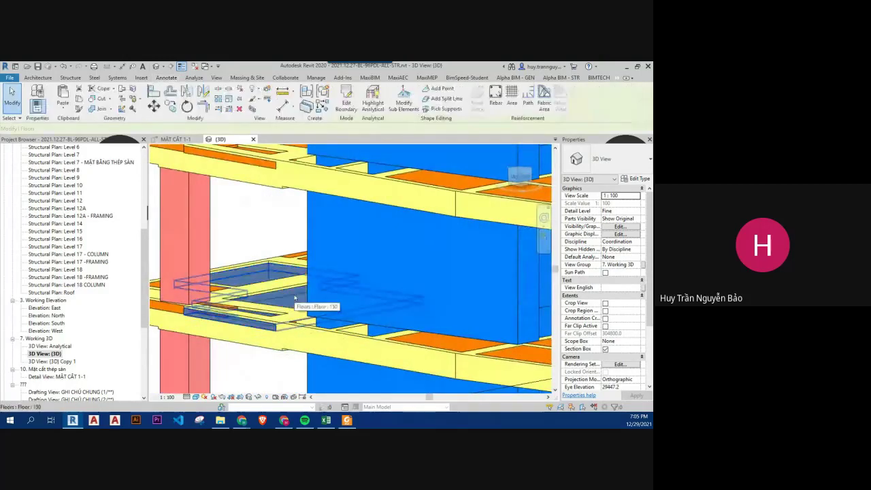
{"action": "key", "text": "h"}
{"action": "key", "text": "h"}
Step: Try switching the join between the floor and the middle beam, dismissing the cannot-cut error
{"action": "scroll", "coordinate": [495, 293], "scroll_direction": "down", "scroll_amount": 5}
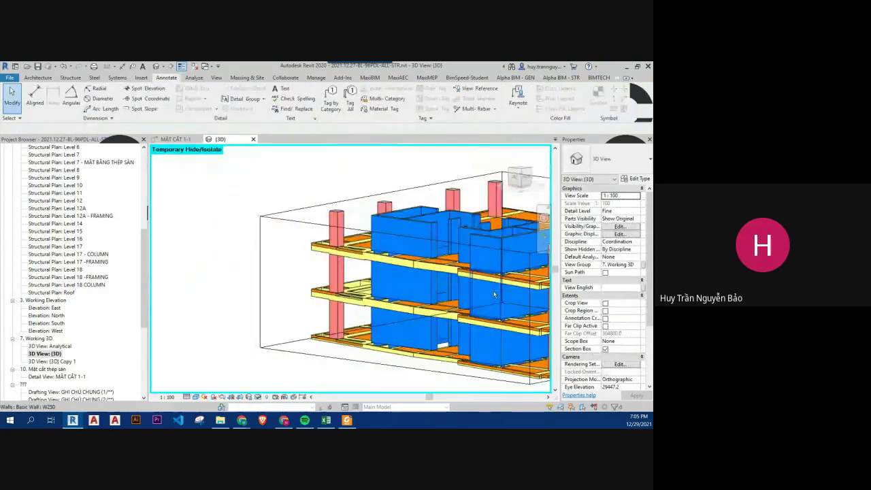
{"action": "middle_click_drag", "start_coordinate": [494, 294], "coordinate": [474, 313], "text": "shift"}
{"action": "scroll", "coordinate": [474, 312], "scroll_direction": "up", "scroll_amount": 3}
{"action": "left_click", "coordinate": [475, 313]}
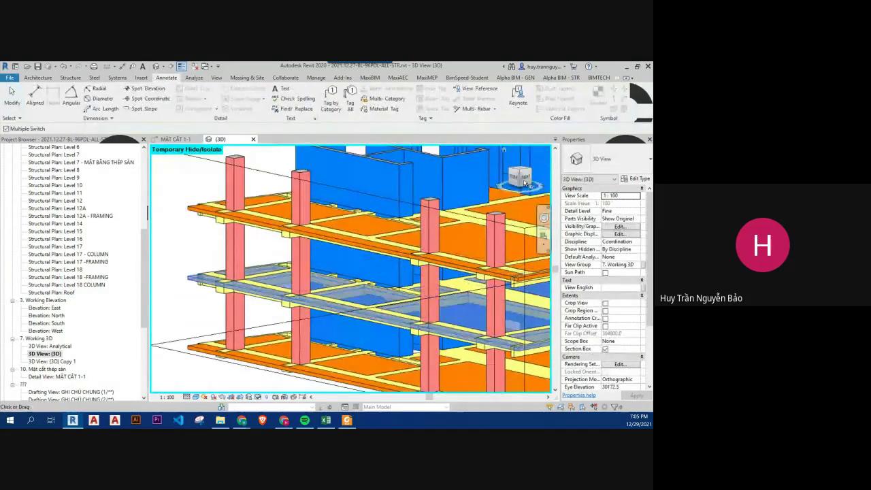
{"action": "left_click", "coordinate": [524, 180]}
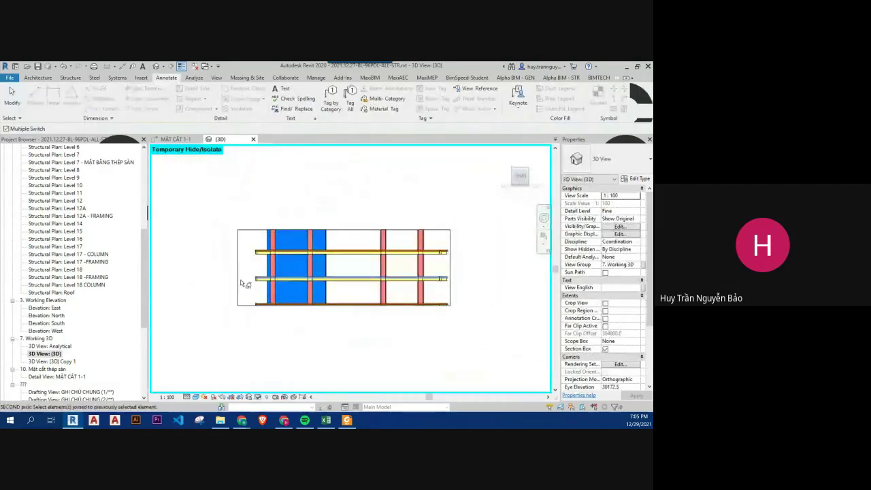
{"action": "left_click_drag", "start_coordinate": [249, 269], "coordinate": [458, 289]}
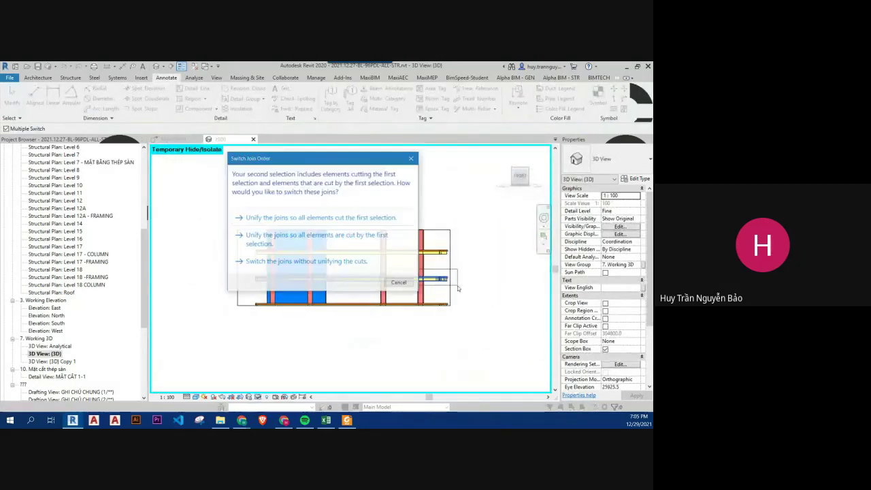
{"action": "key", "text": "Escape"}
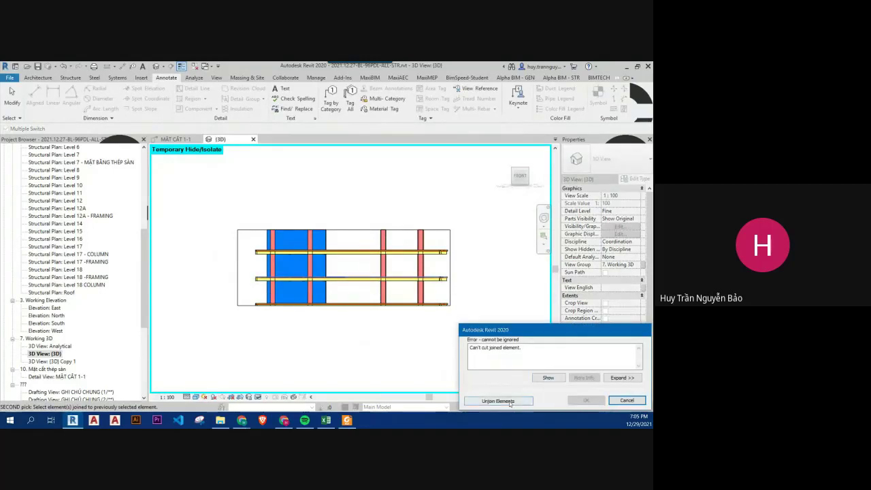
{"action": "key", "text": "Escape"}
Step: Join the geometry of the two adjacent slabs with JG in an isometric view
{"action": "middle_click_drag", "start_coordinate": [492, 298], "coordinate": [473, 325], "text": "shift"}
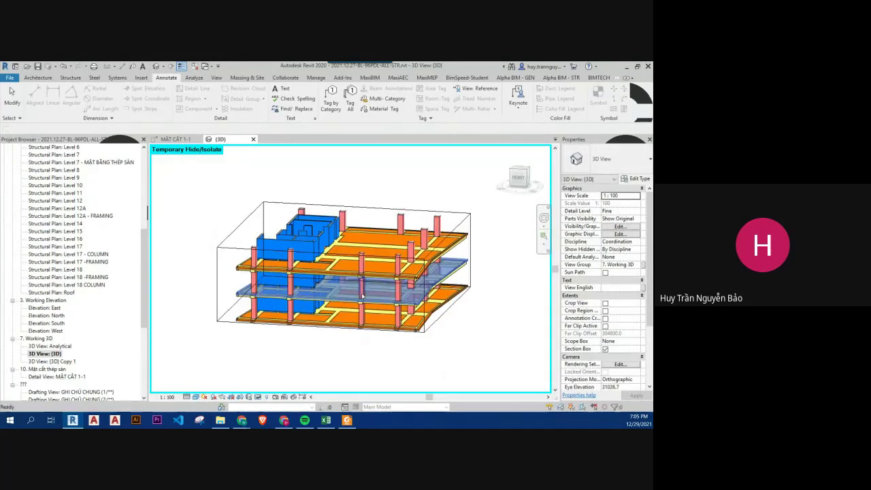
{"action": "scroll", "coordinate": [408, 320], "scroll_direction": "up", "scroll_amount": 3}
{"action": "scroll", "coordinate": [300, 309], "scroll_direction": "up", "scroll_amount": 3}
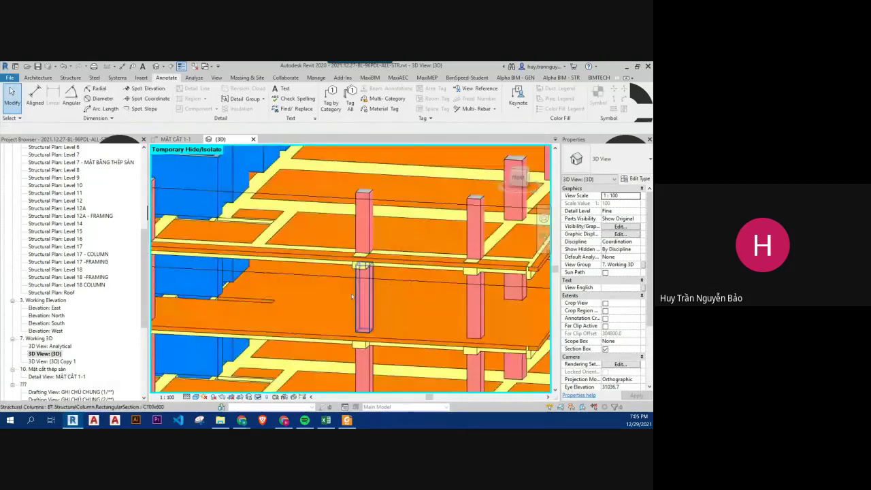
{"action": "scroll", "coordinate": [300, 310], "scroll_direction": "up", "scroll_amount": 2}
{"action": "key", "text": "j"}
{"action": "key", "text": "g"}
{"action": "left_click", "coordinate": [309, 300]}
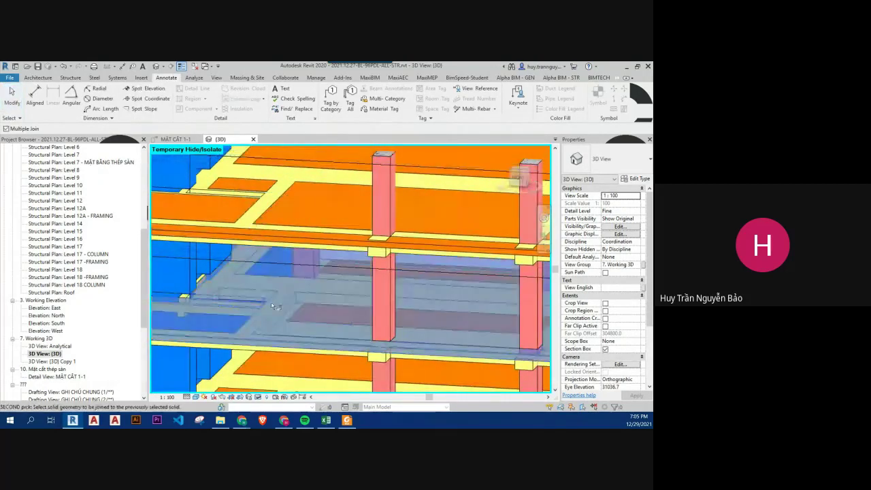
{"action": "left_click", "coordinate": [246, 300]}
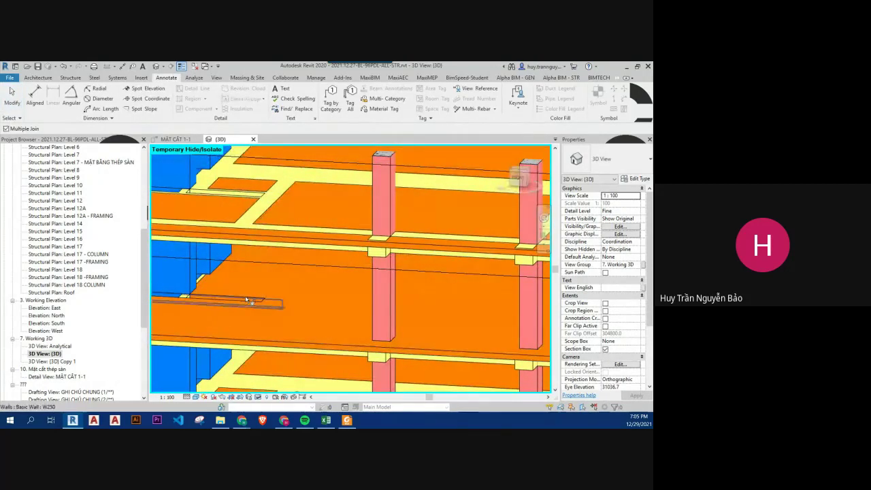
{"action": "key", "text": "Escape"}
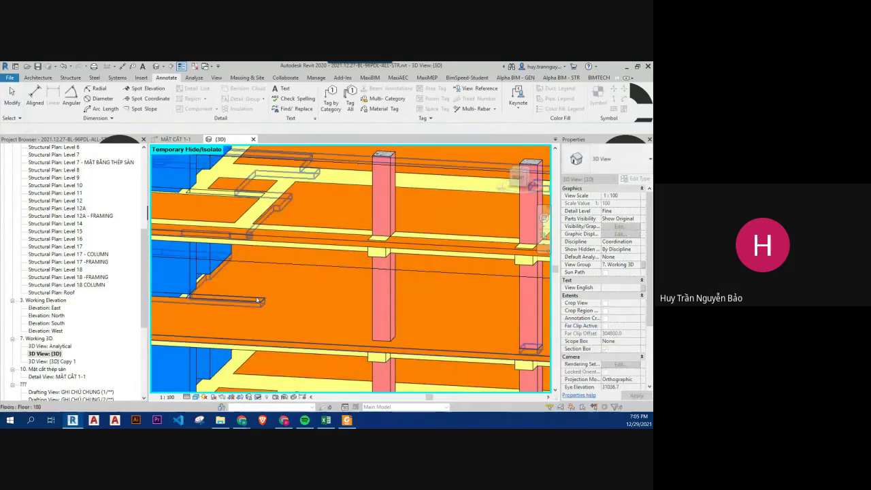
Step: Inspect the 180 floor slab and the B200x450 beam by selecting them
{"action": "left_click", "coordinate": [253, 300]}
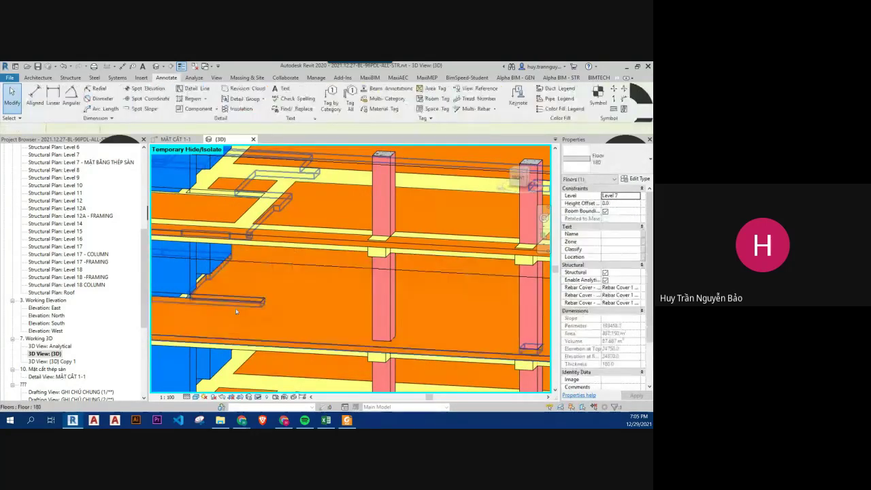
{"action": "left_click", "coordinate": [239, 301]}
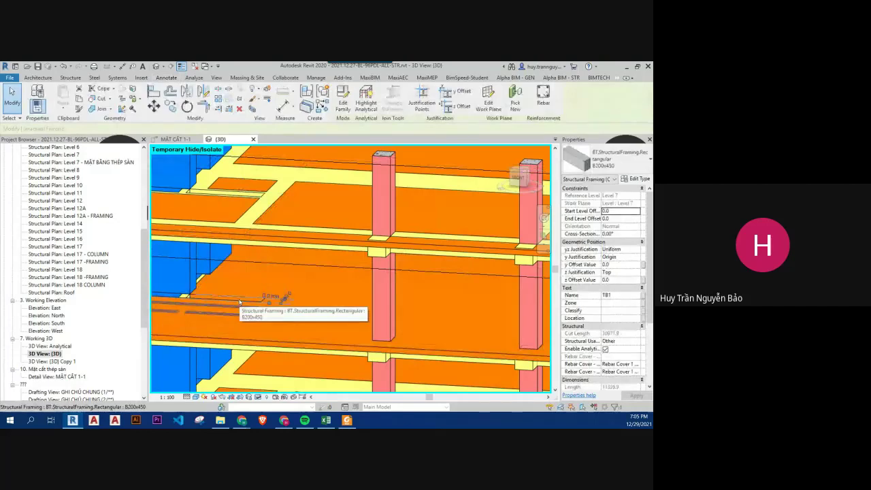
{"action": "scroll", "coordinate": [239, 301], "scroll_direction": "down", "scroll_amount": 4}
{"action": "scroll", "coordinate": [252, 299], "scroll_direction": "down", "scroll_amount": 1}
{"action": "key", "text": "Escape"}
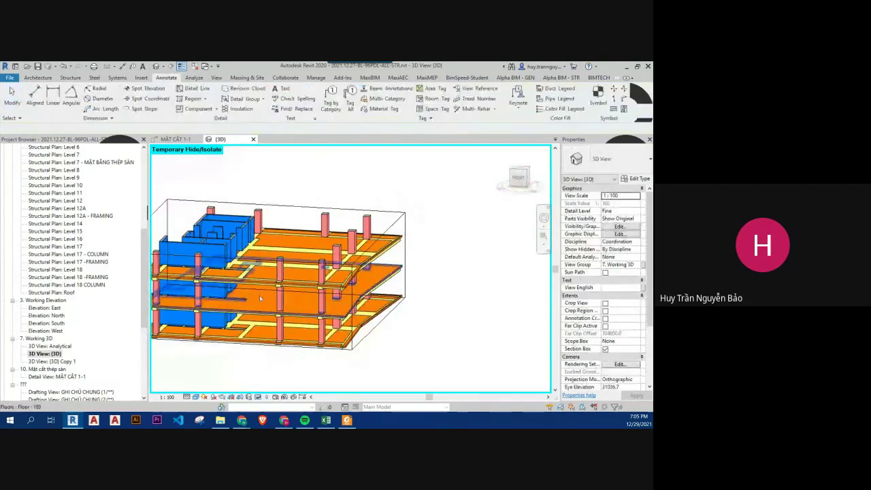
{"action": "scroll", "coordinate": [260, 297], "scroll_direction": "up", "scroll_amount": 5}
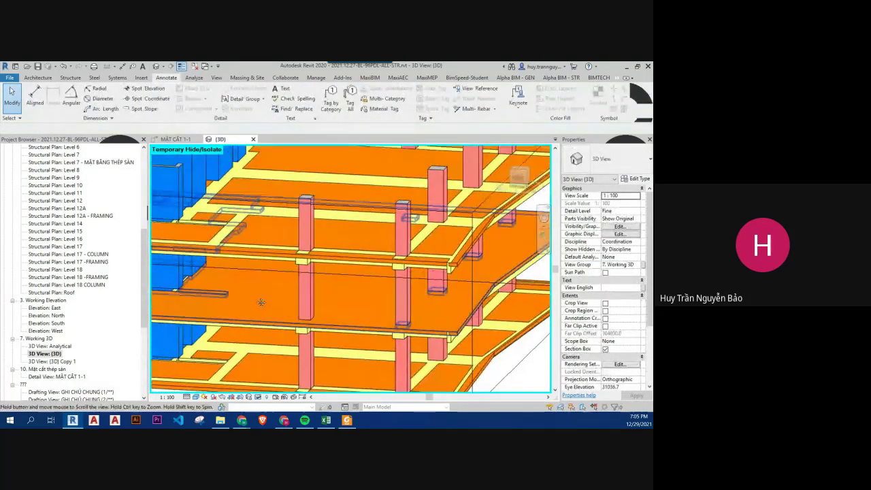
Step: Level the view and check the floor slabs one by one by selecting them
{"action": "middle_click_drag", "start_coordinate": [272, 309], "coordinate": [316, 312], "text": "shift"}
{"action": "scroll", "coordinate": [316, 312], "scroll_direction": "up", "scroll_amount": 4}
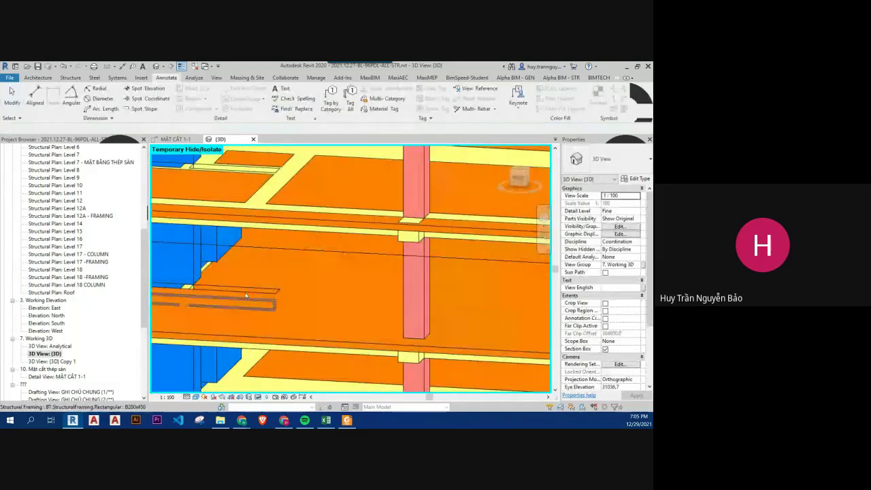
{"action": "left_click", "coordinate": [252, 291]}
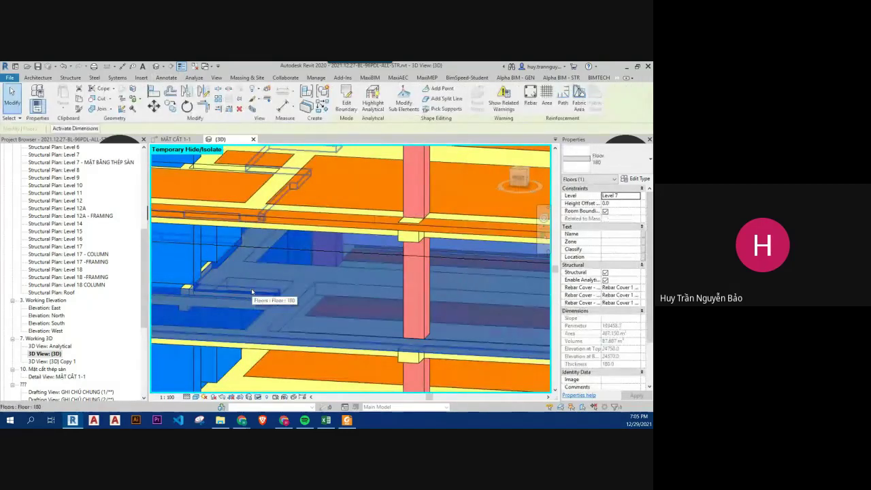
{"action": "middle_click_drag", "start_coordinate": [252, 291], "coordinate": [333, 321]}
{"action": "key", "text": "Escape"}
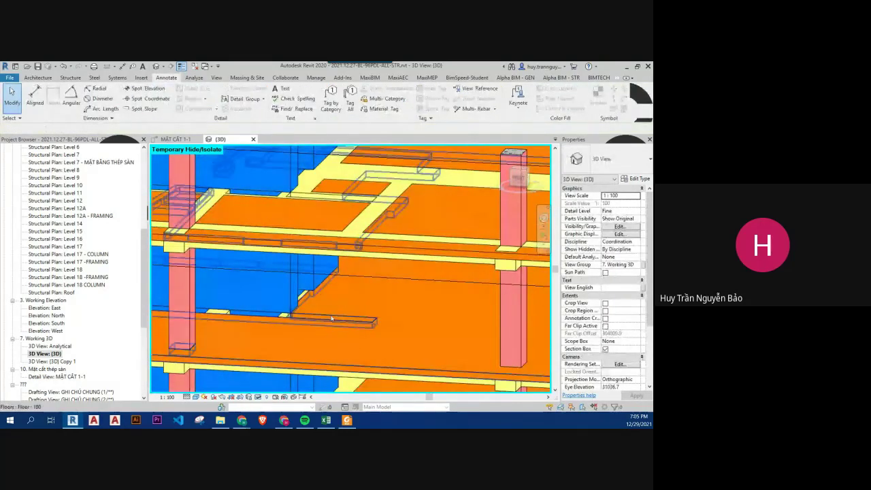
{"action": "left_click", "coordinate": [331, 318]}
{"action": "key", "text": "Escape"}
{"action": "left_click", "coordinate": [418, 319]}
{"action": "key", "text": "Escape"}
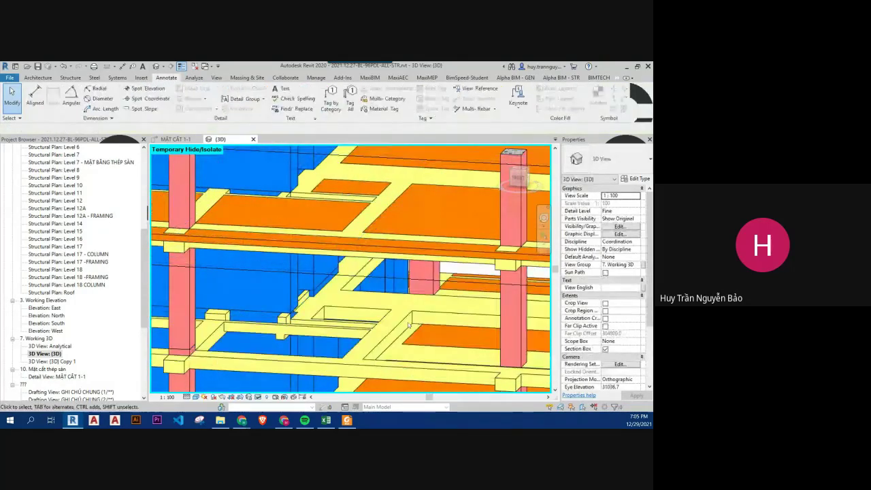
{"action": "scroll", "coordinate": [364, 322], "scroll_direction": "up", "scroll_amount": 3}
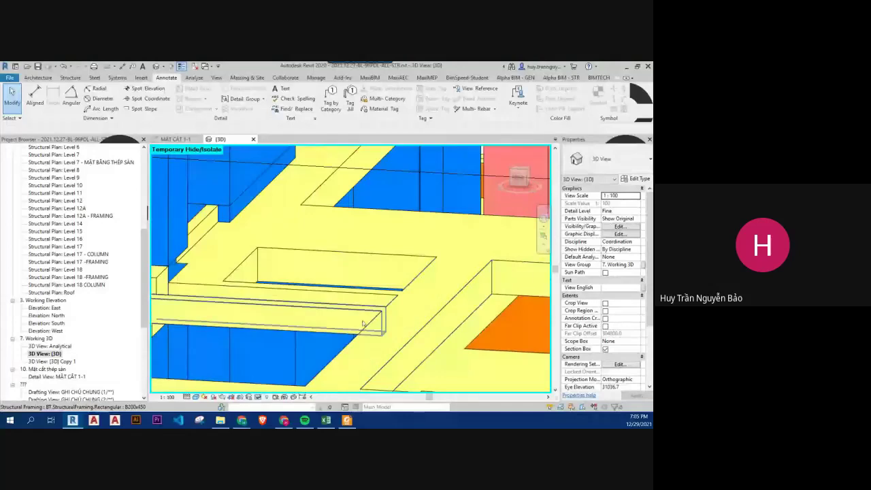
{"action": "scroll", "coordinate": [364, 323], "scroll_direction": "down", "scroll_amount": 6}
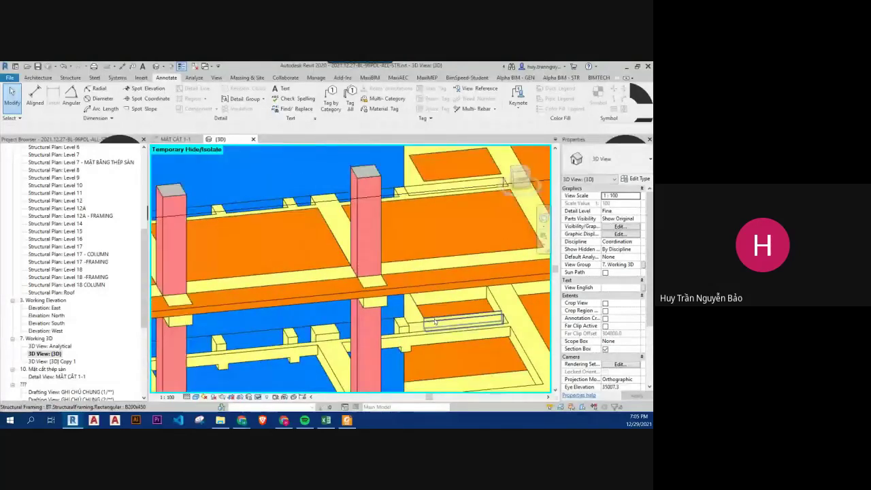
Step: Pan to show the other floors and orbit to a lower, more frontal angle
{"action": "middle_click_drag", "start_coordinate": [471, 346], "coordinate": [405, 317]}
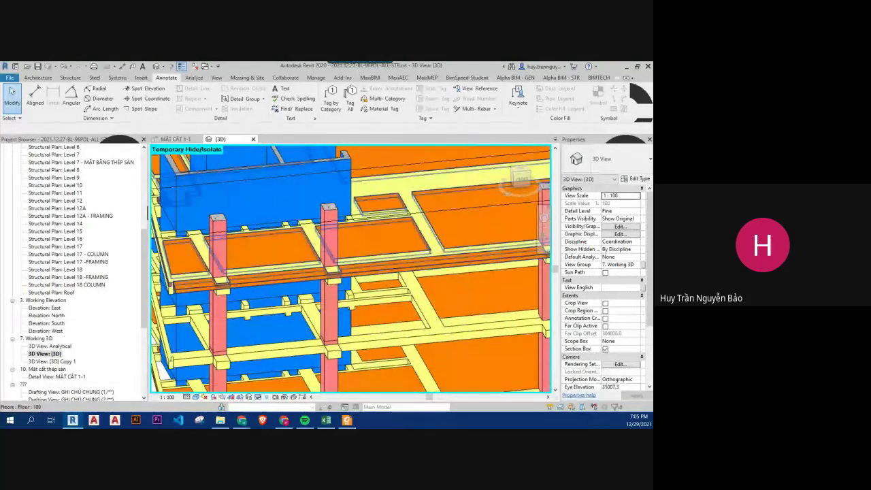
{"action": "scroll", "coordinate": [402, 325], "scroll_direction": "down", "scroll_amount": 2}
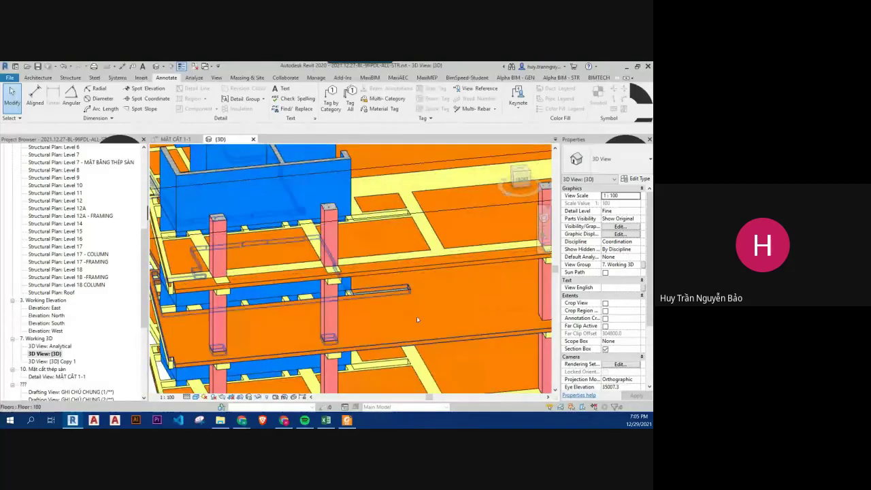
{"action": "scroll", "coordinate": [402, 325], "scroll_direction": "down", "scroll_amount": 3}
{"action": "scroll", "coordinate": [402, 325], "scroll_direction": "down", "scroll_amount": 2}
{"action": "middle_click_drag", "start_coordinate": [402, 325], "coordinate": [529, 339], "text": "shift"}
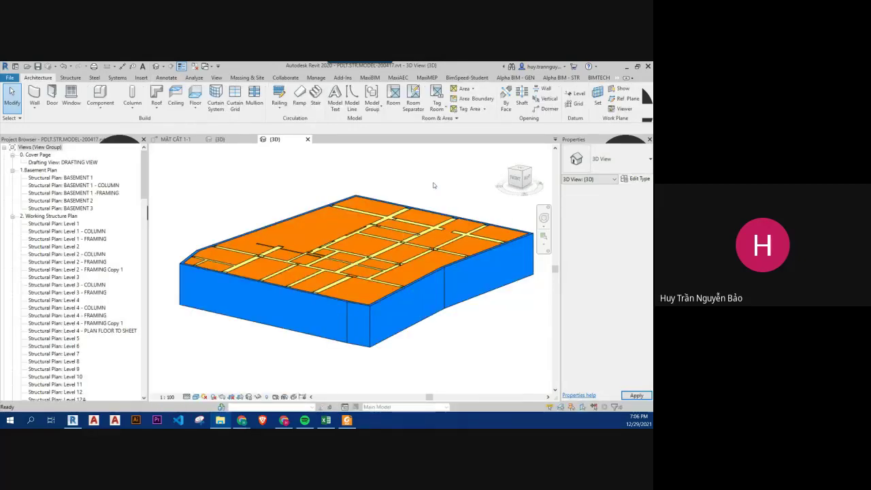
Step: Change the 3D view's Phase property to Phase 45, then close the PDLT.STR.MODEL-200417 project
{"action": "left_click", "coordinate": [636, 371]}
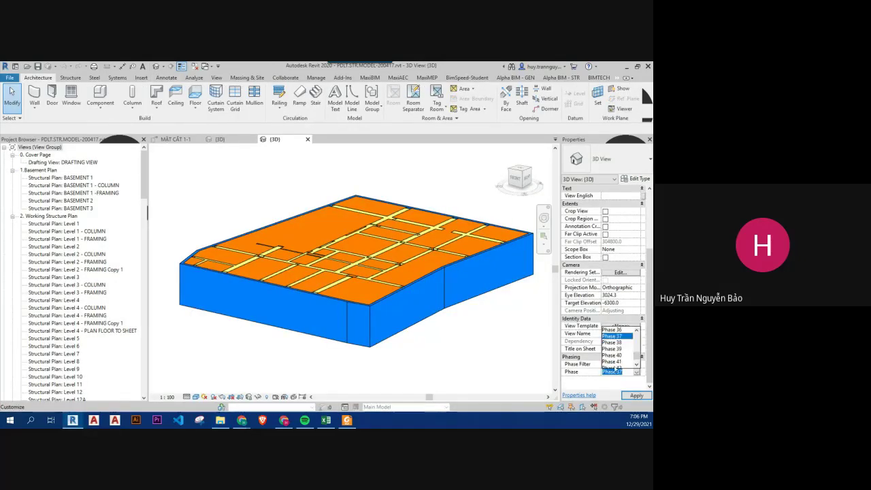
{"action": "left_click", "coordinate": [618, 360]}
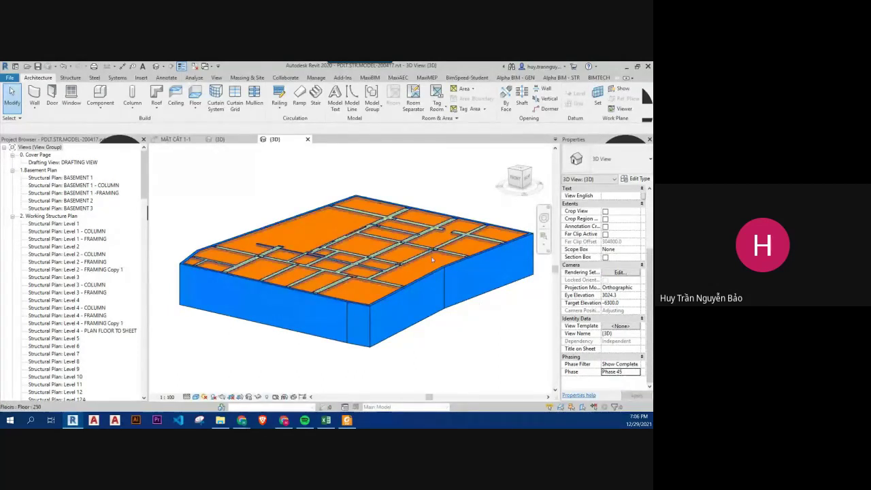
{"action": "scroll", "coordinate": [499, 342], "scroll_direction": "up", "scroll_amount": 1}
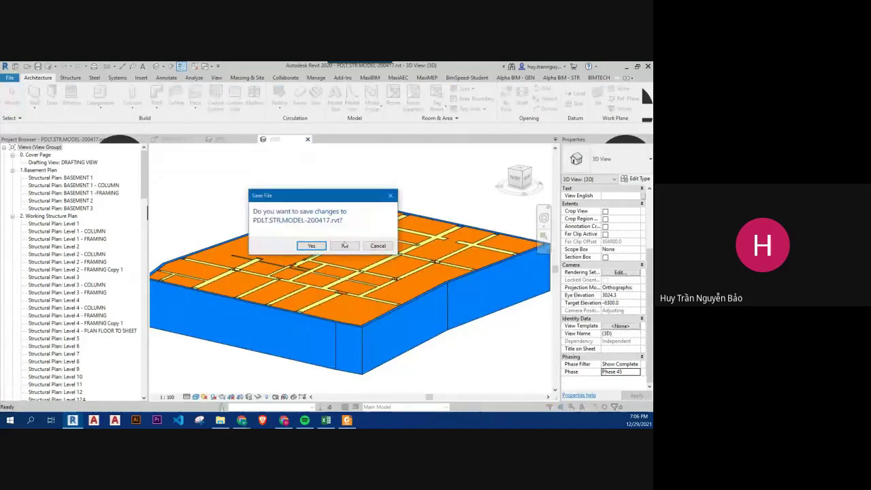
{"action": "left_click", "coordinate": [346, 247]}
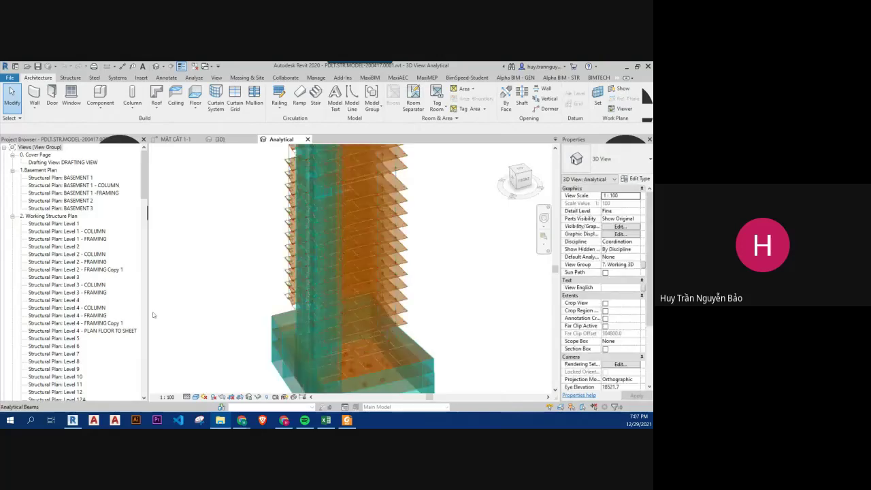
Step: Open 3D View {3D} and switch its visual style to Hidden Line
{"action": "scroll", "coordinate": [83, 381], "scroll_direction": "down", "scroll_amount": 6}
{"action": "scroll", "coordinate": [84, 381], "scroll_direction": "down", "scroll_amount": 3}
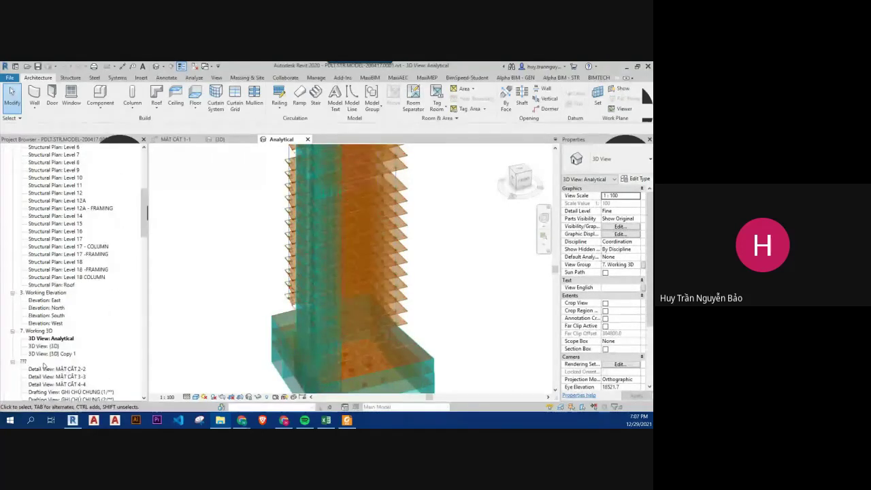
{"action": "double_click", "coordinate": [44, 345]}
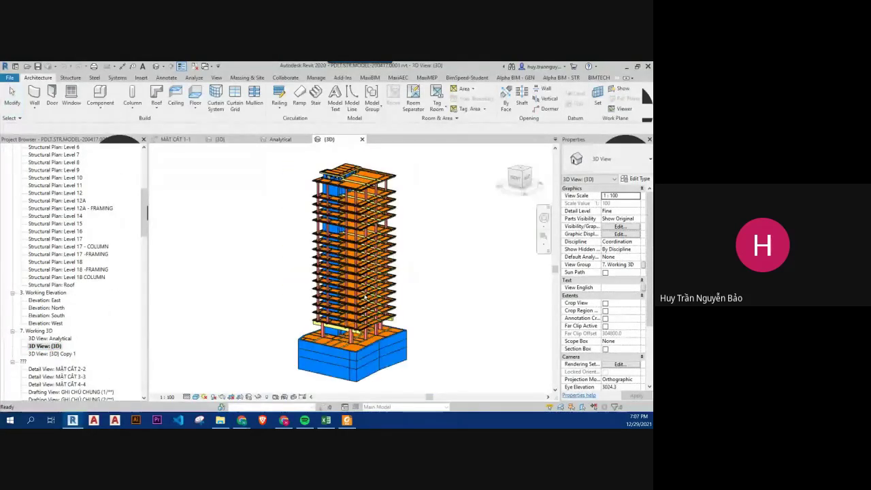
{"action": "scroll", "coordinate": [374, 264], "scroll_direction": "up", "scroll_amount": 2}
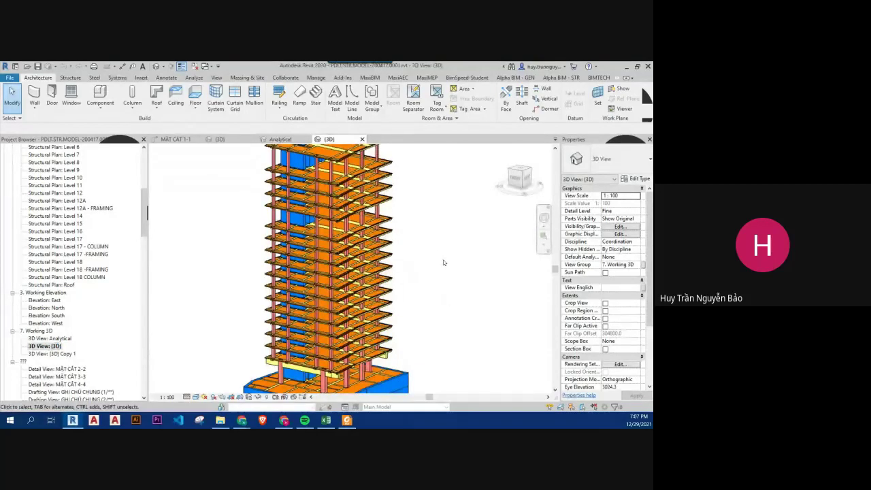
{"action": "left_click", "coordinate": [195, 397]}
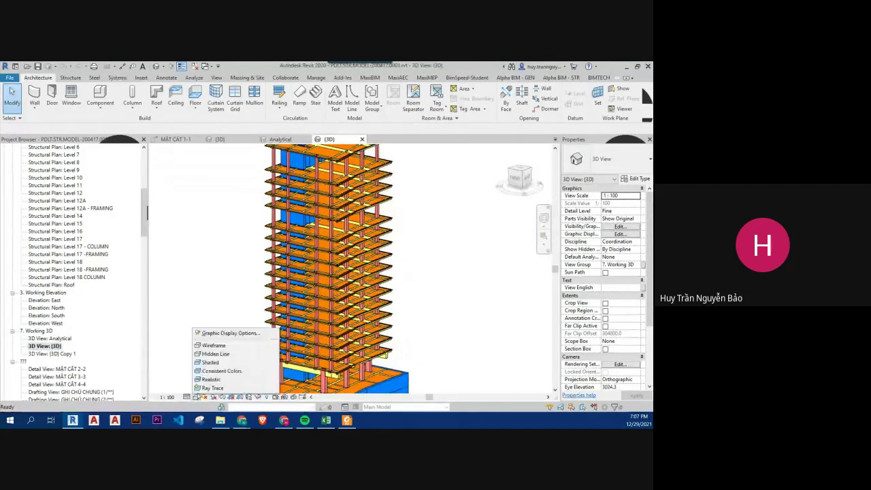
{"action": "left_click", "coordinate": [231, 355]}
Step: Open the Structural Plan: Level 7 view from the Project Browser
{"action": "scroll", "coordinate": [361, 252], "scroll_direction": "up", "scroll_amount": 2}
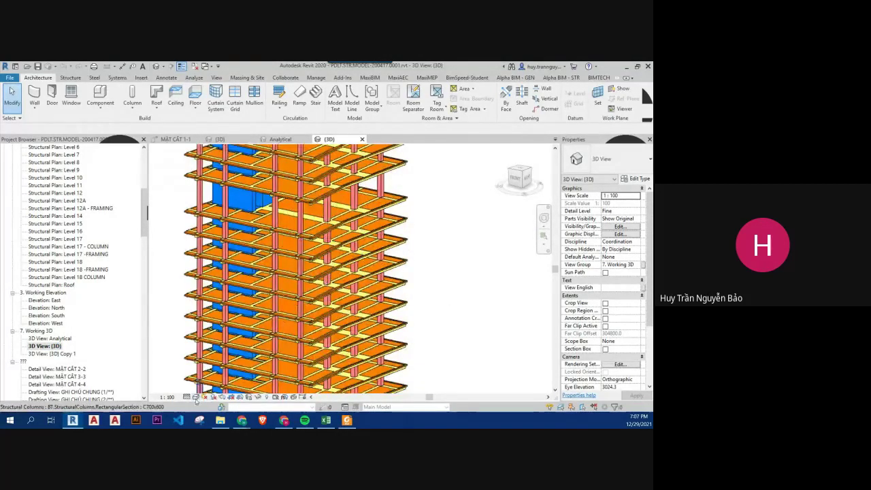
{"action": "scroll", "coordinate": [346, 238], "scroll_direction": "up", "scroll_amount": 2}
{"action": "scroll", "coordinate": [347, 238], "scroll_direction": "up", "scroll_amount": 2}
{"action": "scroll", "coordinate": [55, 191], "scroll_direction": "up", "scroll_amount": 2}
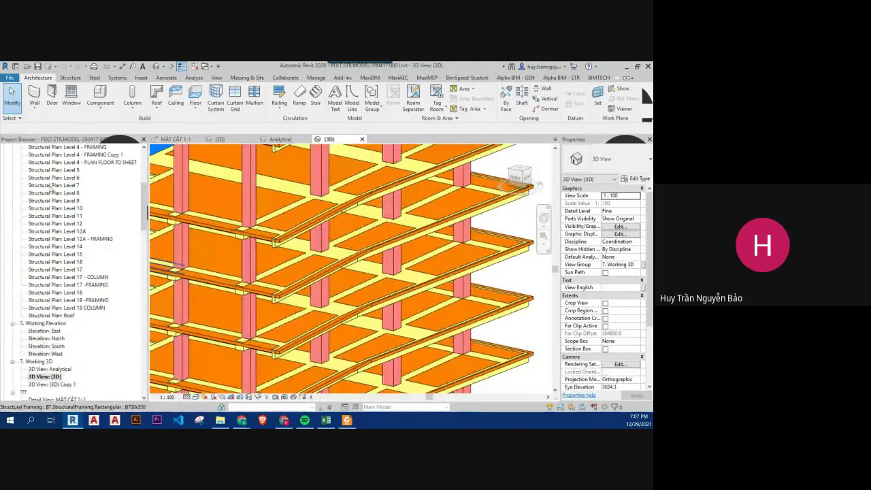
{"action": "left_click", "coordinate": [53, 185]}
{"action": "double_click", "coordinate": [54, 185]}
{"action": "scroll", "coordinate": [386, 324], "scroll_direction": "up", "scroll_amount": 5}
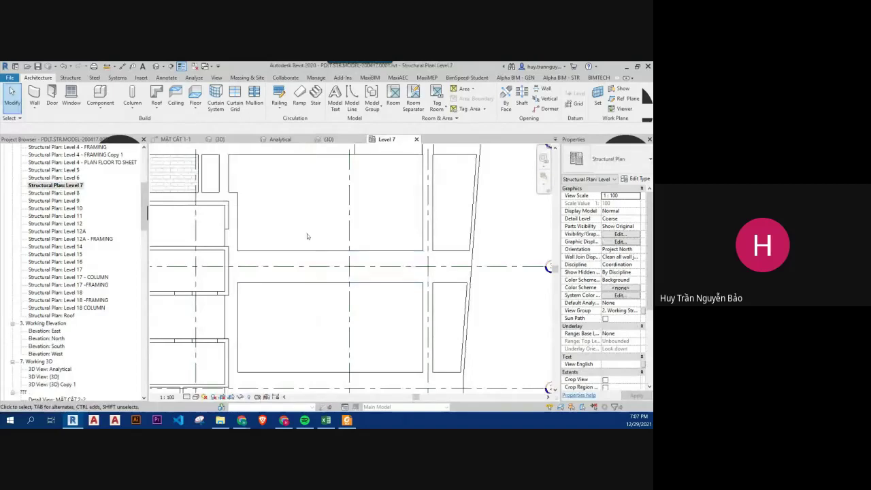
Step: Close the Level 7, {3D} and Analytical views, discarding changes to the model
{"action": "left_click", "coordinate": [10, 76]}
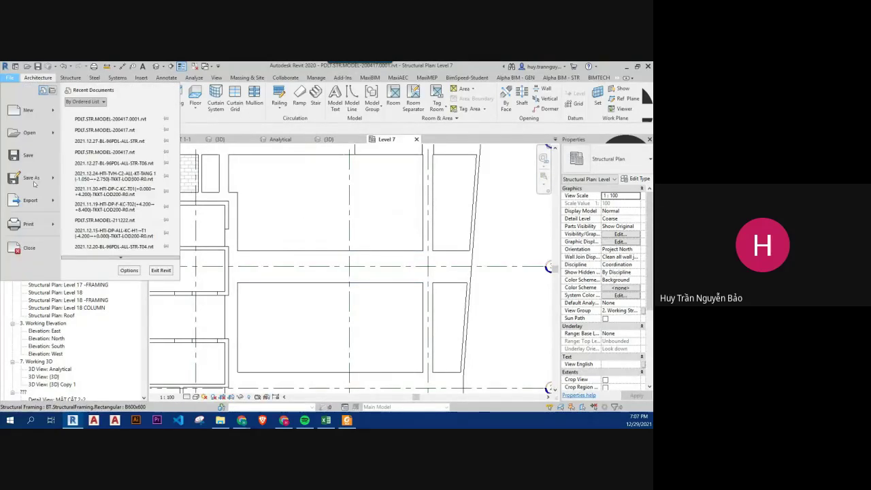
{"action": "left_click", "coordinate": [387, 141]}
{"action": "left_click", "coordinate": [416, 140]}
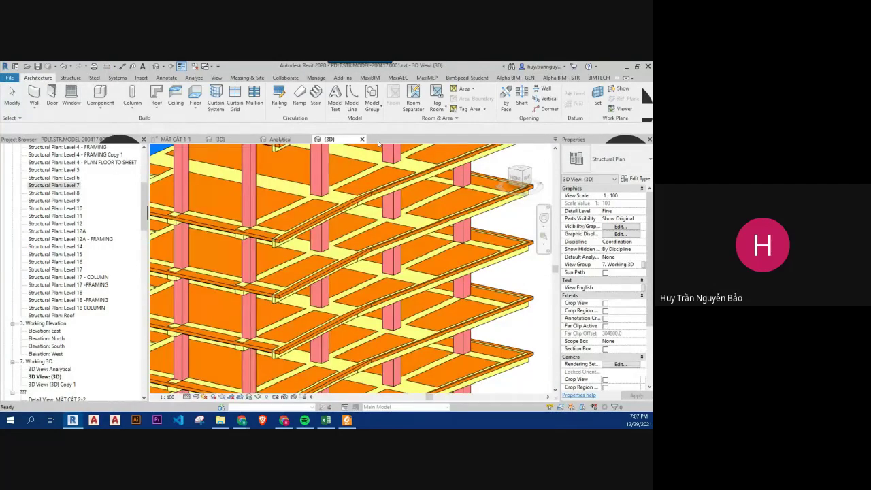
{"action": "left_click", "coordinate": [361, 140]}
{"action": "left_click", "coordinate": [308, 139]}
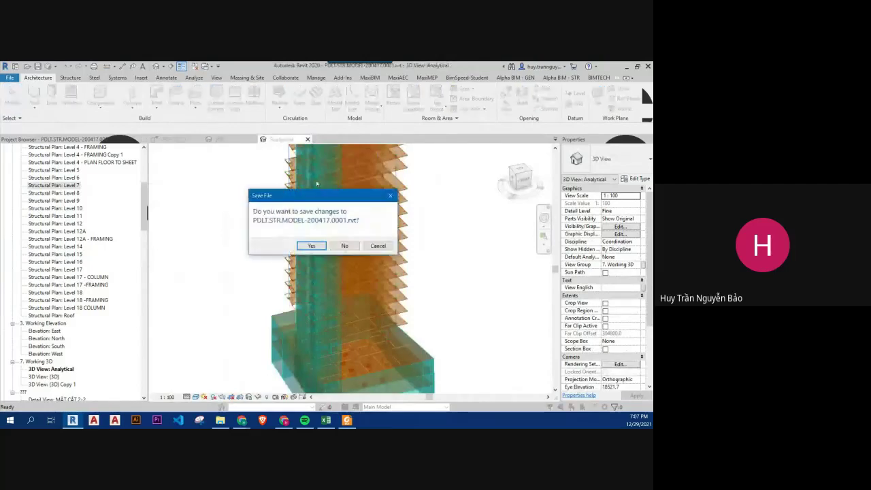
{"action": "left_click", "coordinate": [342, 245]}
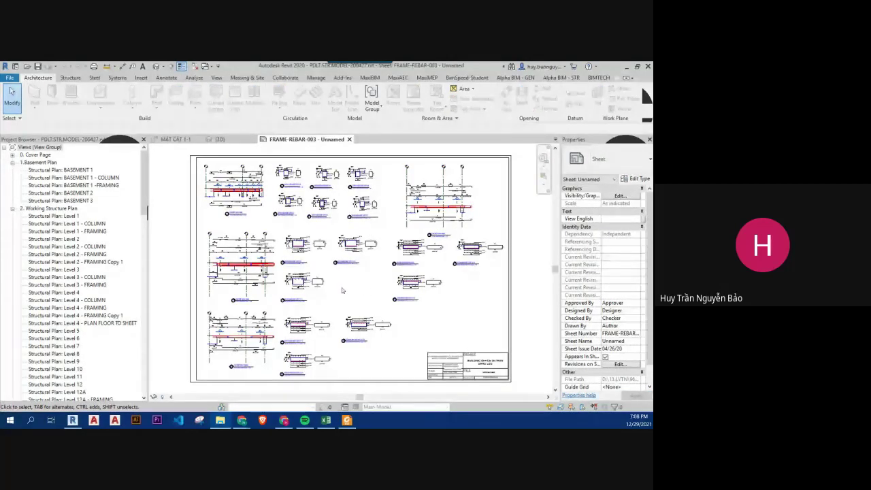
Step: Scroll the Project Browser to Working 3D and open 3D View: {3D}
{"action": "scroll", "coordinate": [61, 306], "scroll_direction": "down", "scroll_amount": 4}
{"action": "scroll", "coordinate": [54, 327], "scroll_direction": "down", "scroll_amount": 4}
{"action": "scroll", "coordinate": [46, 338], "scroll_direction": "down", "scroll_amount": 3}
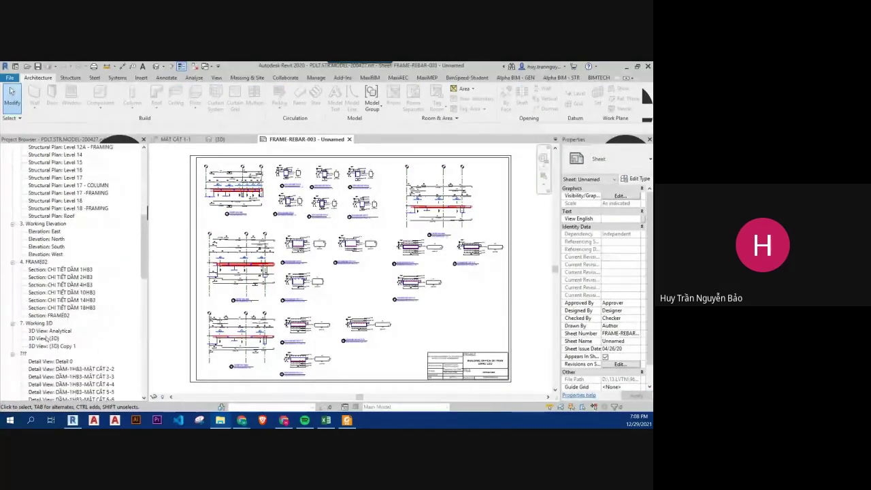
{"action": "double_click", "coordinate": [46, 338]}
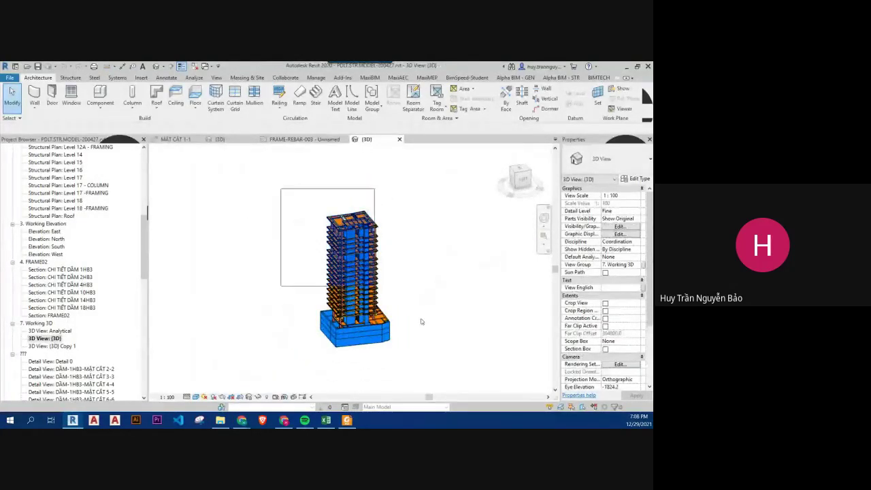
Step: Select the whole building and filter the selection to structural rebar only
{"action": "left_click_drag", "start_coordinate": [281, 189], "coordinate": [456, 358]}
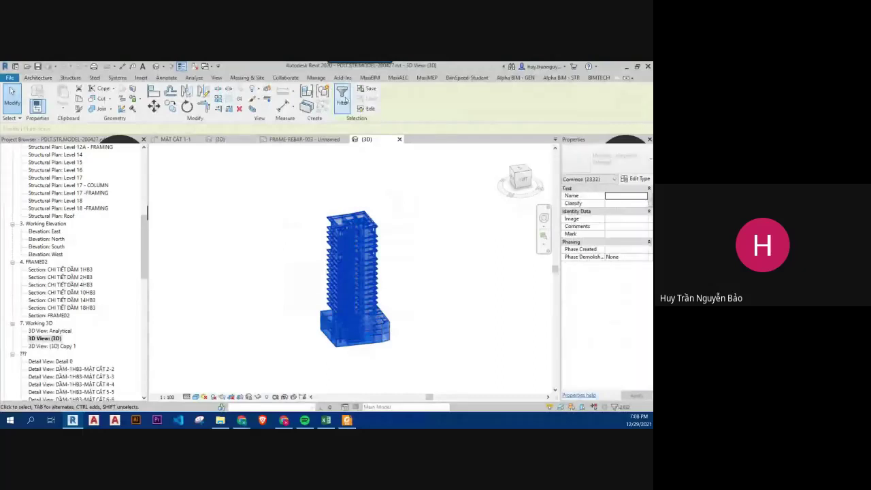
{"action": "left_click", "coordinate": [342, 96]}
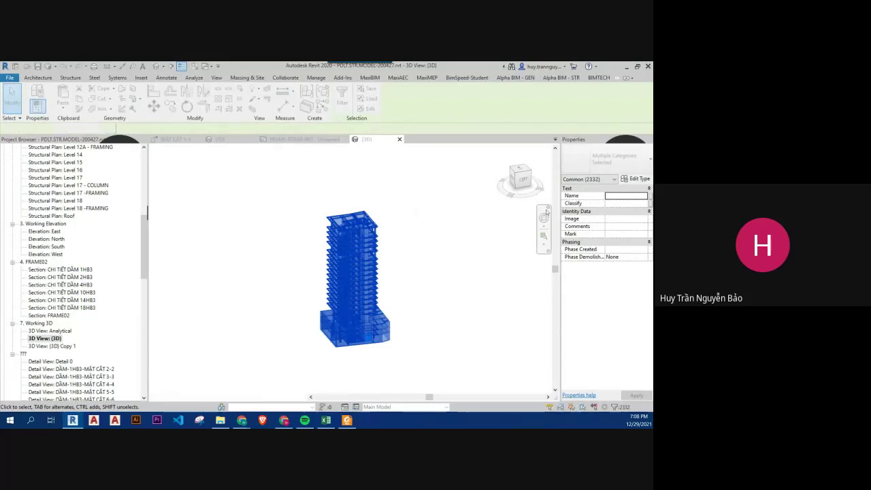
{"action": "left_click", "coordinate": [406, 261]}
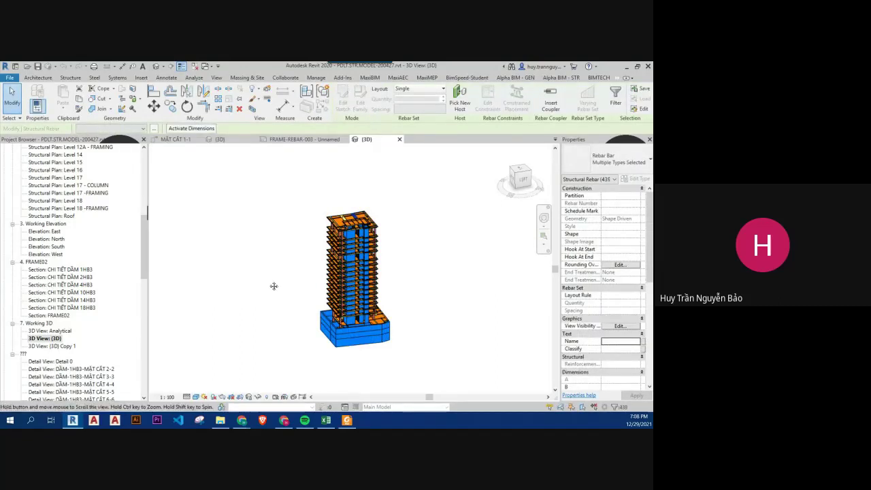
Step: Delete the 21 detail views from DẦM-1HB3-MẶT CẮT 2-2 to DẦM-18HB3-MẶT CẮT 5-5
{"action": "middle_click_drag", "start_coordinate": [272, 285], "coordinate": [303, 215]}
{"action": "scroll", "coordinate": [60, 338], "scroll_direction": "down", "scroll_amount": 2}
{"action": "left_click", "coordinate": [60, 332]}
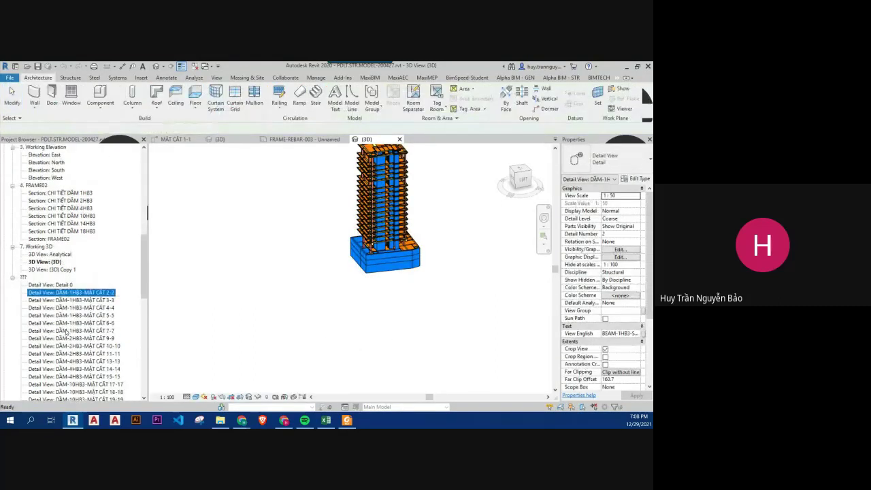
{"action": "scroll", "coordinate": [64, 344], "scroll_direction": "down", "scroll_amount": 7}
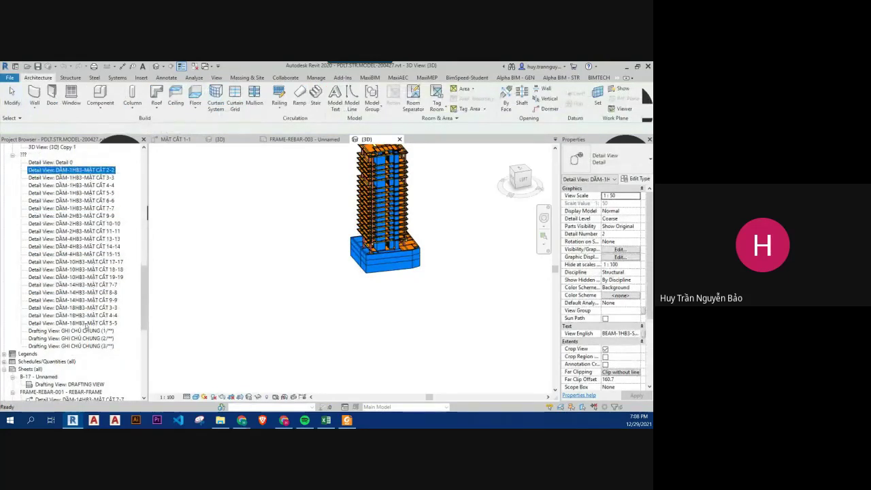
{"action": "left_click", "coordinate": [87, 323], "text": "shift"}
{"action": "key", "text": "Delete"}
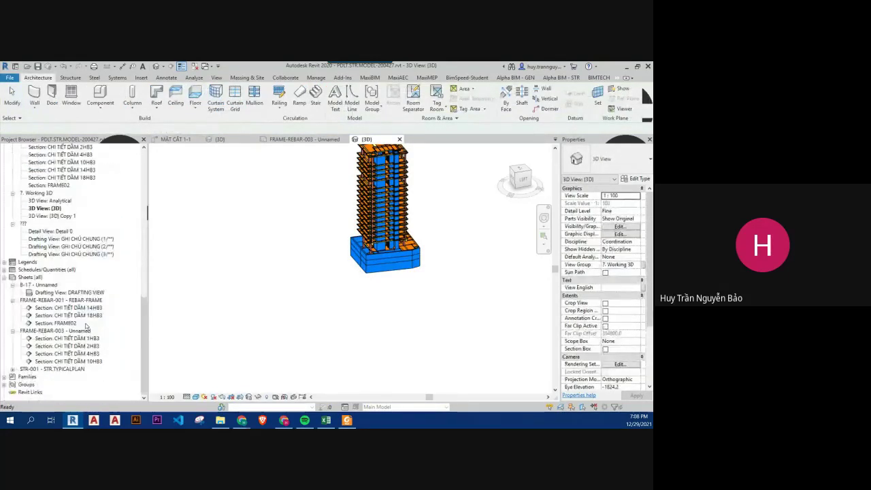
Step: Delete the FRAME-REBAR-001, FRAME-REBAR-003 and STR-001 sheets
{"action": "left_click", "coordinate": [12, 284]}
{"action": "left_click", "coordinate": [13, 299]}
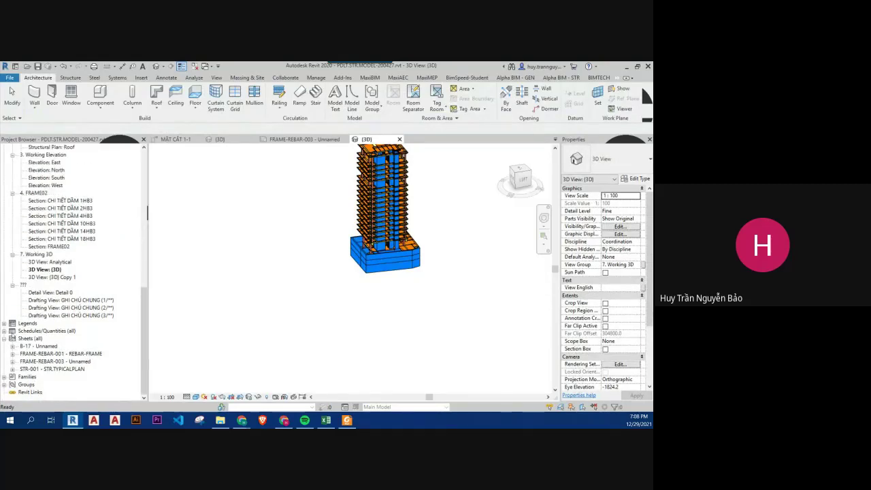
{"action": "left_click", "coordinate": [12, 331]}
{"action": "left_click", "coordinate": [52, 353]}
{"action": "left_click", "coordinate": [53, 361], "text": "ctrl"}
{"action": "left_click", "coordinate": [55, 369], "text": "ctrl"}
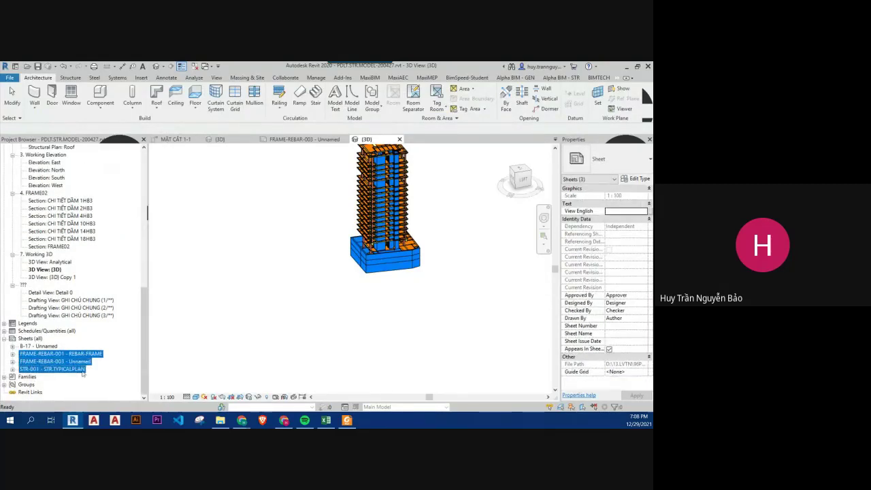
{"action": "key", "text": "Delete"}
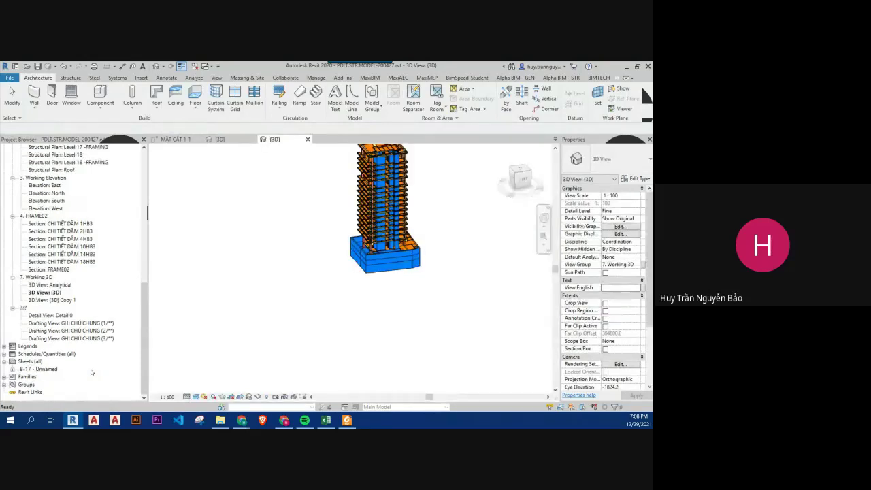
Step: Open the Level 9, Level 6 and Level 4 - FRAMING structural plans
{"action": "scroll", "coordinate": [71, 270], "scroll_direction": "up", "scroll_amount": 8}
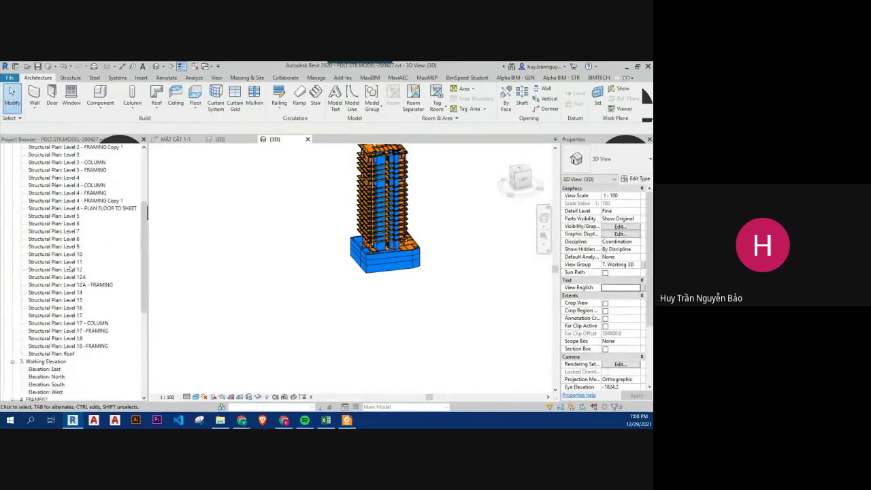
{"action": "double_click", "coordinate": [54, 247]}
{"action": "double_click", "coordinate": [70, 223]}
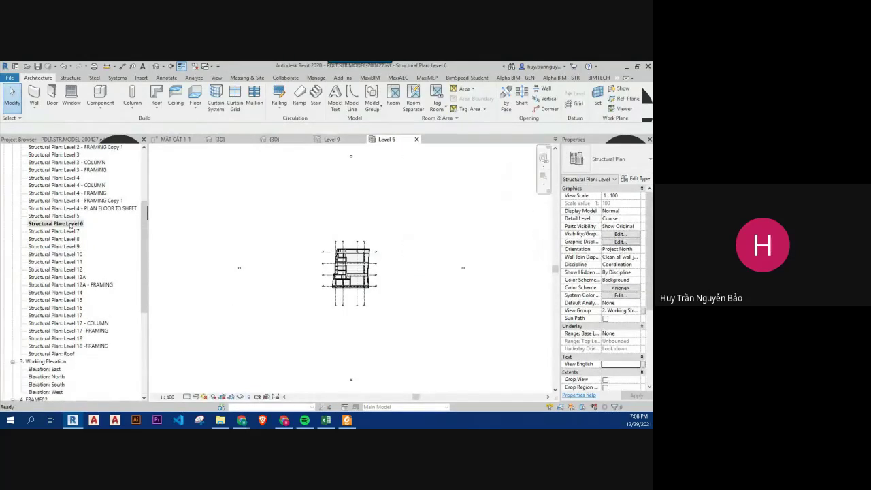
{"action": "double_click", "coordinate": [68, 193]}
Step: Reopen the {3D} view and window-select the entire building model
{"action": "scroll", "coordinate": [68, 285], "scroll_direction": "down", "scroll_amount": 5}
{"action": "scroll", "coordinate": [68, 332], "scroll_direction": "down", "scroll_amount": 1}
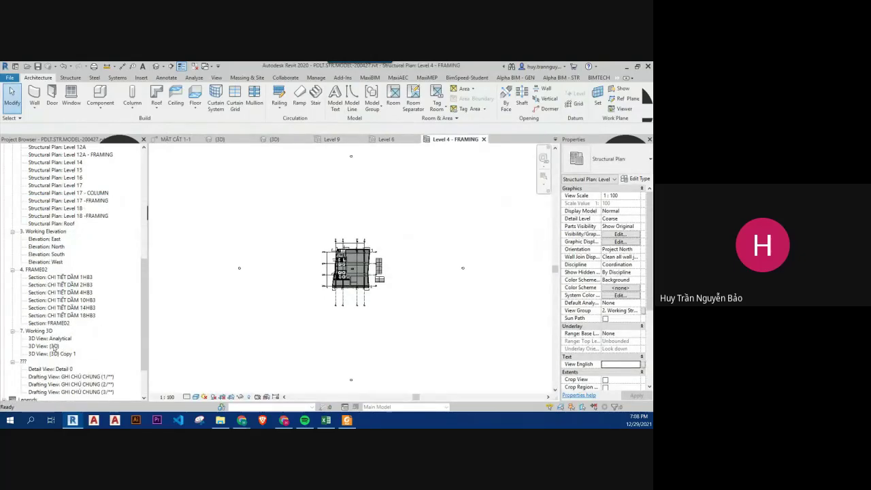
{"action": "double_click", "coordinate": [45, 346]}
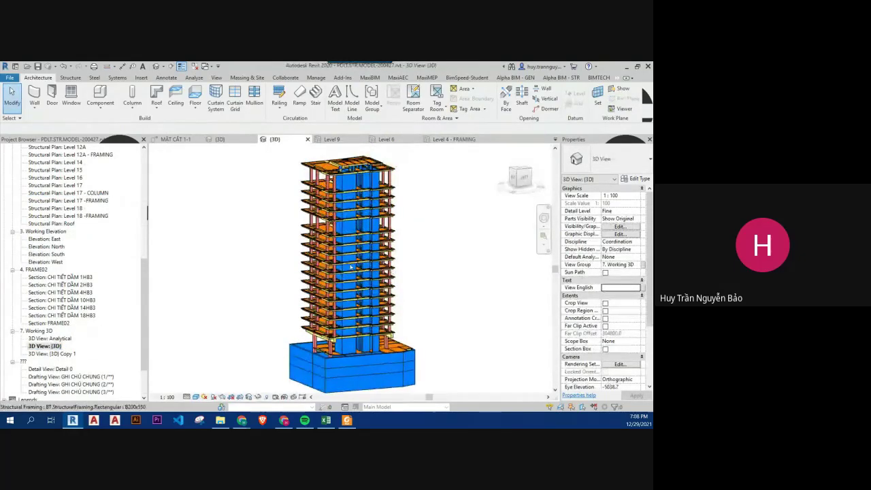
{"action": "scroll", "coordinate": [441, 289], "scroll_direction": "down", "scroll_amount": 3}
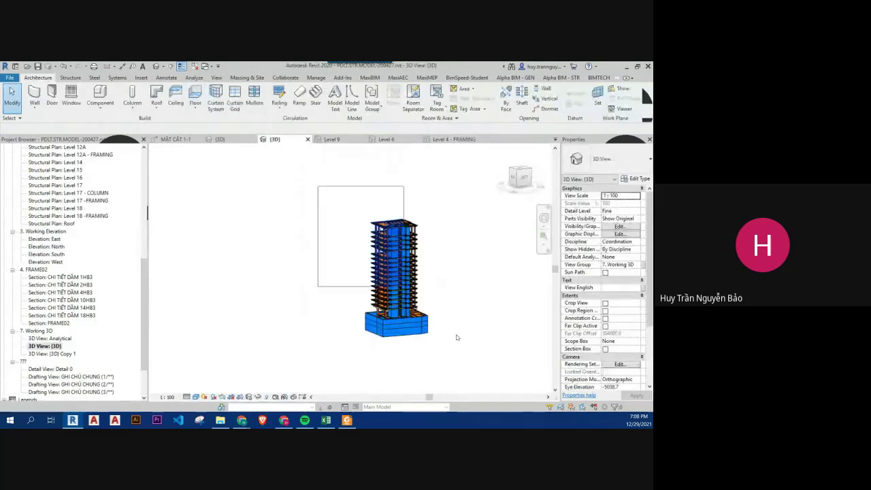
{"action": "left_click_drag", "start_coordinate": [485, 365], "coordinate": [317, 185]}
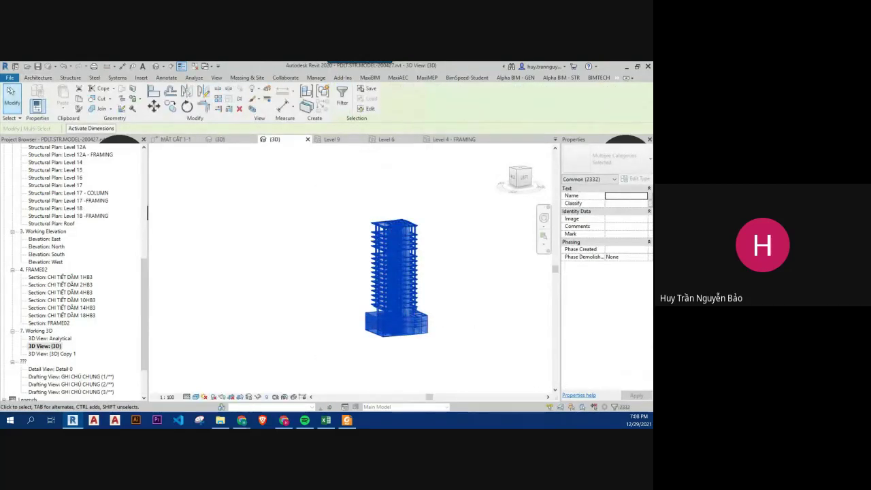
Step: Save As project 2021.12.29-BL-96PDL-ALL-STR.rvt, then close the other views, declining the save prompt
{"action": "left_click", "coordinate": [10, 76]}
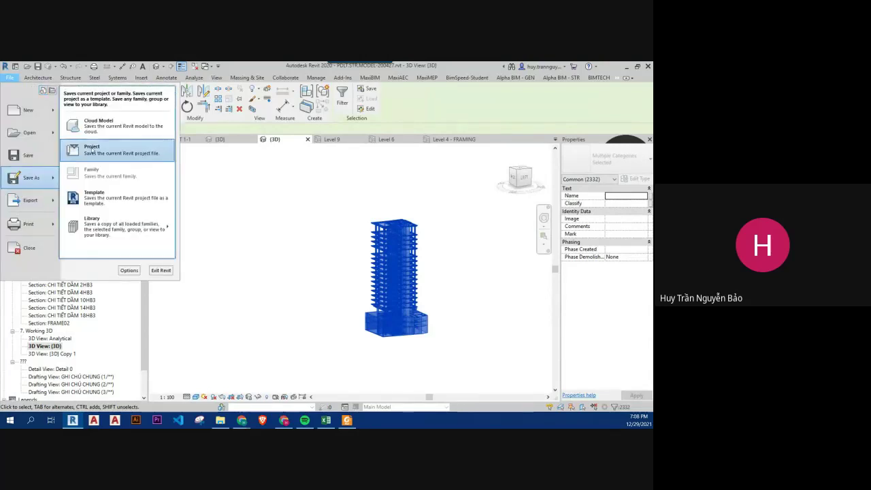
{"action": "left_click", "coordinate": [102, 151]}
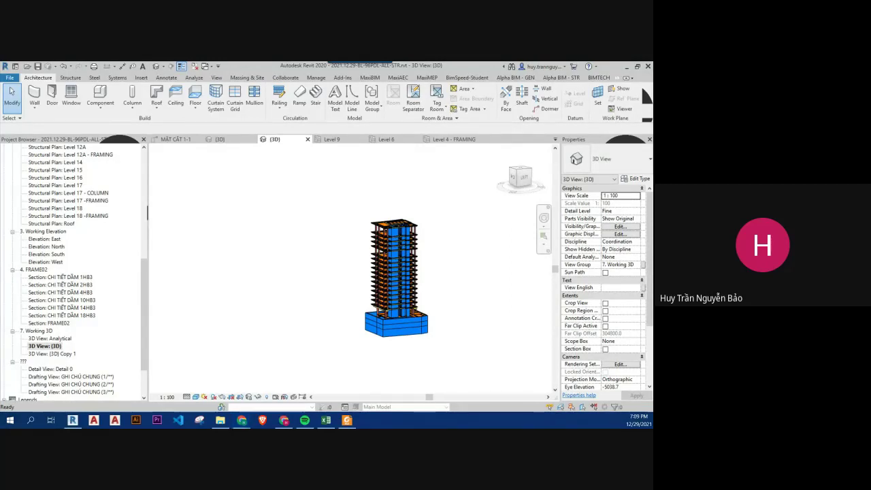
{"action": "key", "text": "alt+F4"}
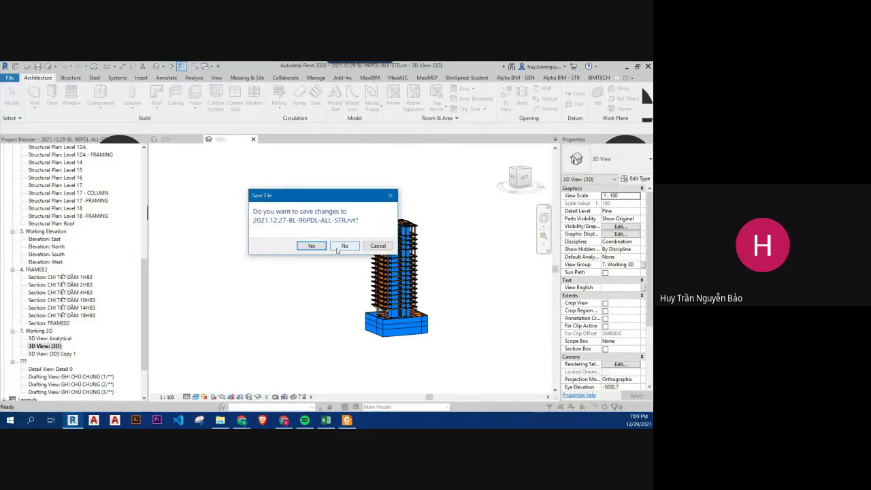
{"action": "left_click", "coordinate": [378, 245]}
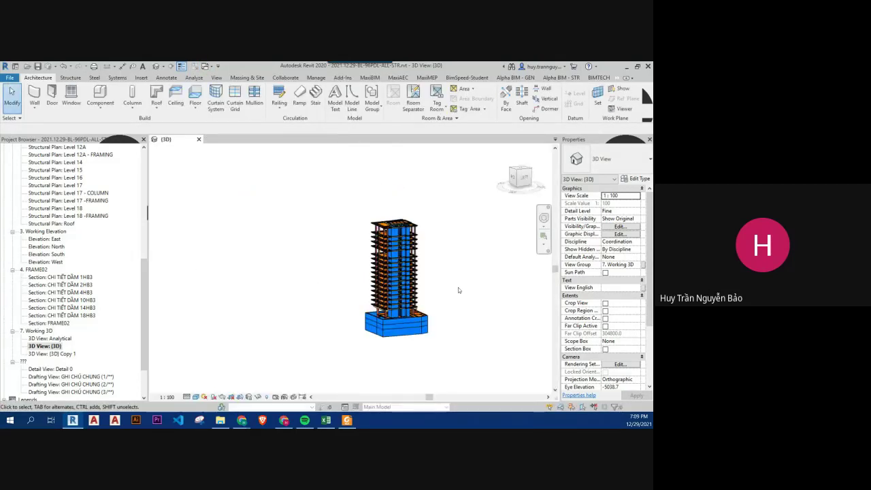
Step: Scroll the Project Browser to Structural Plan: Level 7 and open it
{"action": "scroll", "coordinate": [458, 287], "scroll_direction": "up", "scroll_amount": 2}
{"action": "scroll", "coordinate": [424, 311], "scroll_direction": "up", "scroll_amount": 2}
{"action": "scroll", "coordinate": [70, 216], "scroll_direction": "up", "scroll_amount": 2}
{"action": "scroll", "coordinate": [71, 215], "scroll_direction": "up", "scroll_amount": 3}
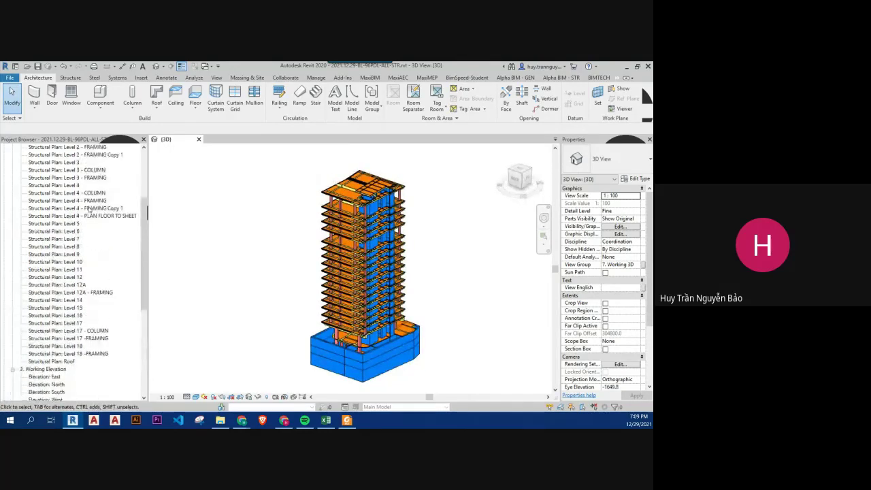
{"action": "scroll", "coordinate": [85, 252], "scroll_direction": "up", "scroll_amount": 2}
{"action": "scroll", "coordinate": [97, 280], "scroll_direction": "up", "scroll_amount": 3}
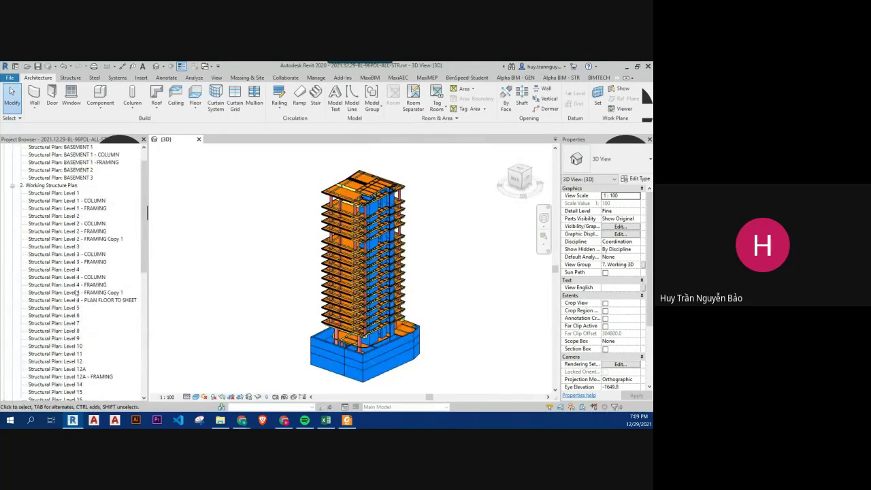
{"action": "scroll", "coordinate": [76, 292], "scroll_direction": "up", "scroll_amount": 1}
{"action": "scroll", "coordinate": [65, 282], "scroll_direction": "down", "scroll_amount": 2}
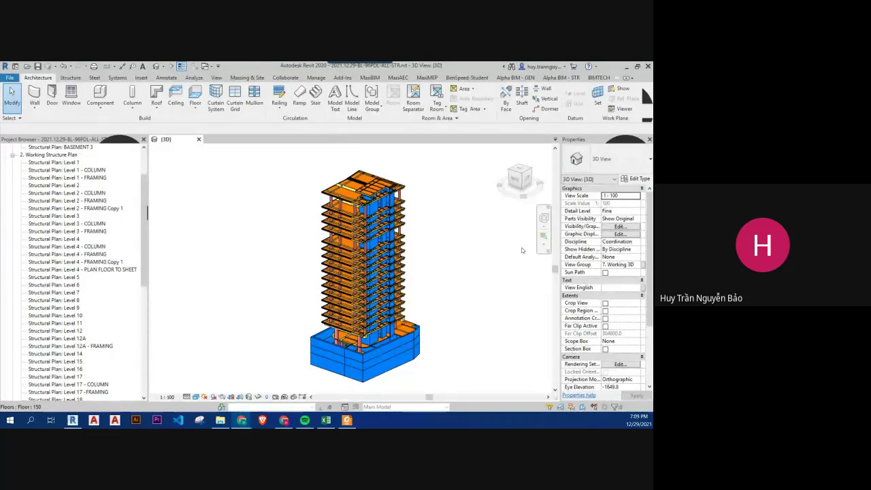
{"action": "double_click", "coordinate": [77, 293]}
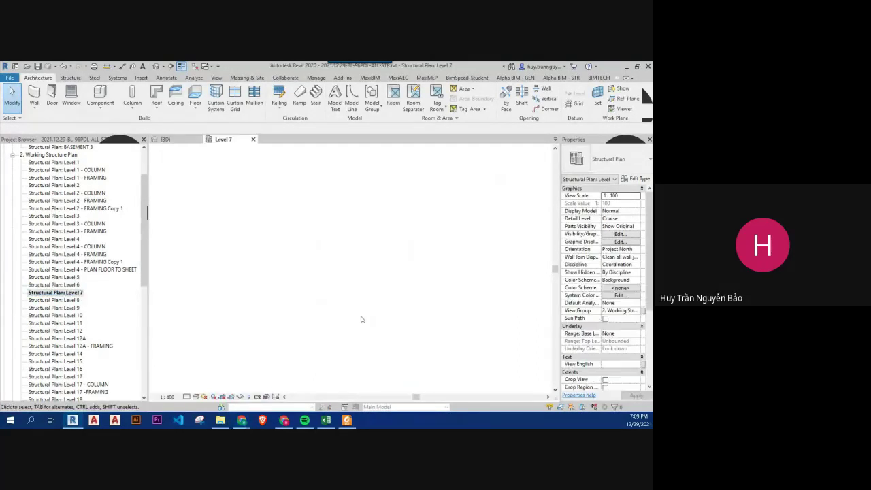
Step: Set the plan's View Scale to 1 : 50, Phase to Phase 45, and enable a visible crop region
{"action": "scroll", "coordinate": [364, 269], "scroll_direction": "up", "scroll_amount": 3}
{"action": "scroll", "coordinate": [323, 285], "scroll_direction": "up", "scroll_amount": 3}
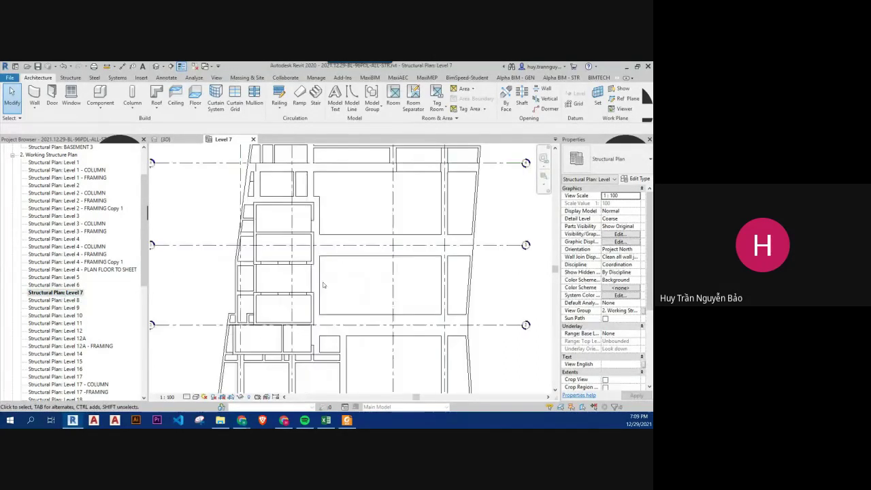
{"action": "left_click", "coordinate": [166, 397]}
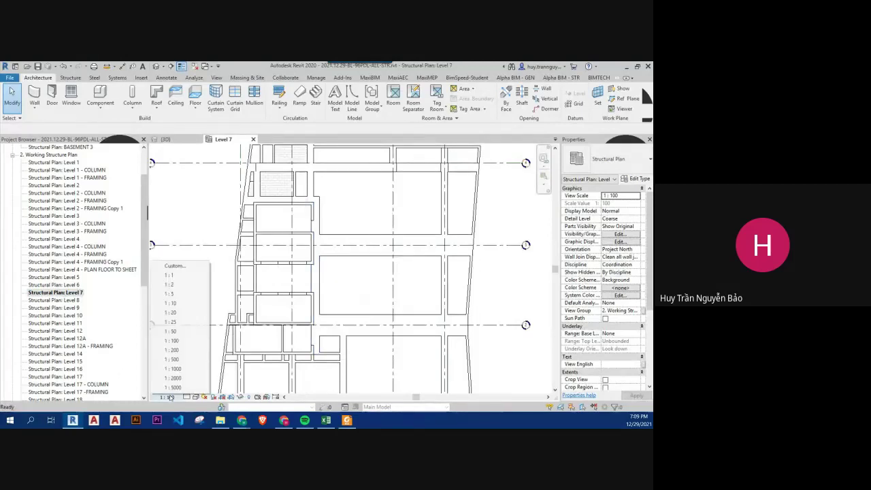
{"action": "left_click", "coordinate": [173, 331]}
{"action": "scroll", "coordinate": [405, 293], "scroll_direction": "down", "scroll_amount": 2}
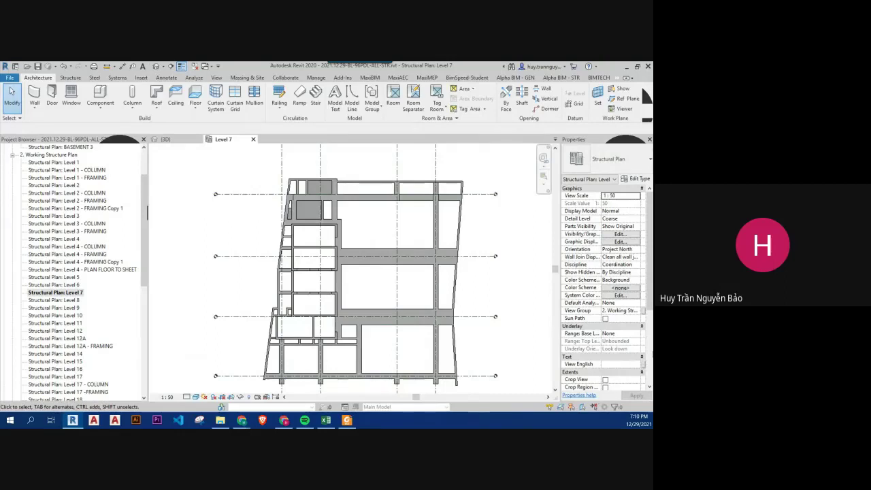
{"action": "scroll", "coordinate": [602, 306], "scroll_direction": "down", "scroll_amount": 5}
{"action": "left_click", "coordinate": [619, 372]}
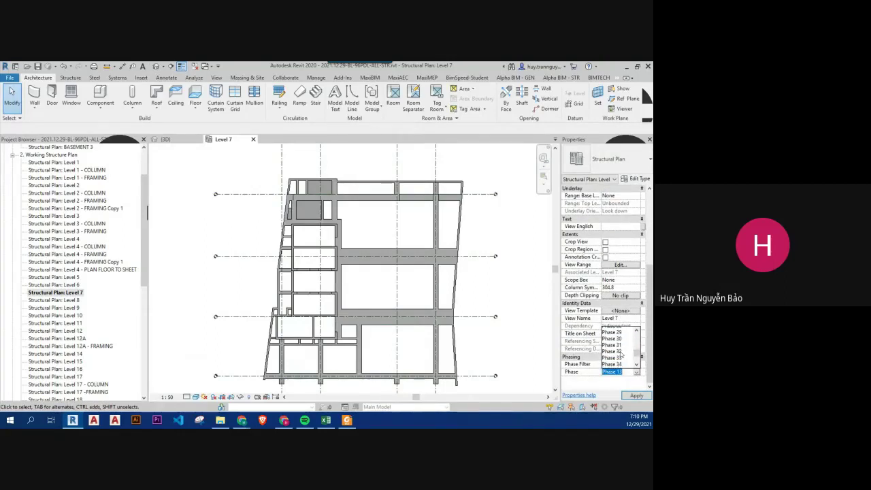
{"action": "scroll", "coordinate": [620, 354], "scroll_direction": "down", "scroll_amount": 3}
{"action": "left_click", "coordinate": [615, 357]}
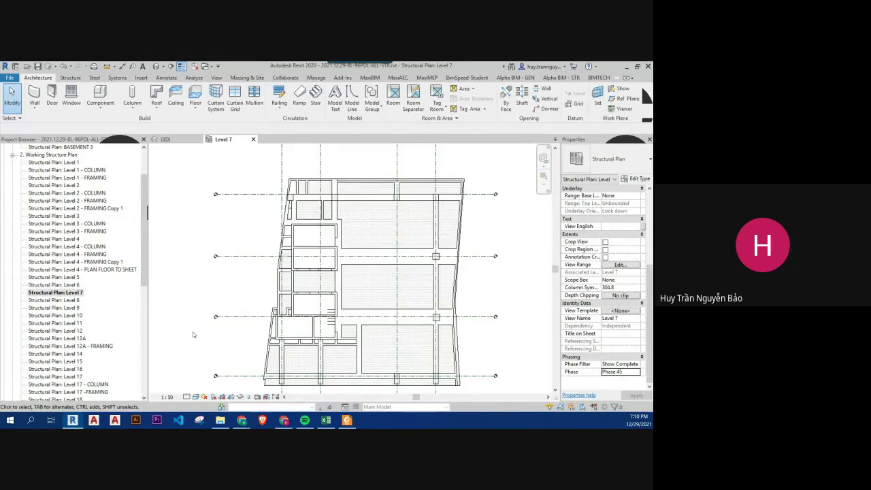
{"action": "left_click", "coordinate": [223, 398]}
{"action": "left_click", "coordinate": [231, 397]}
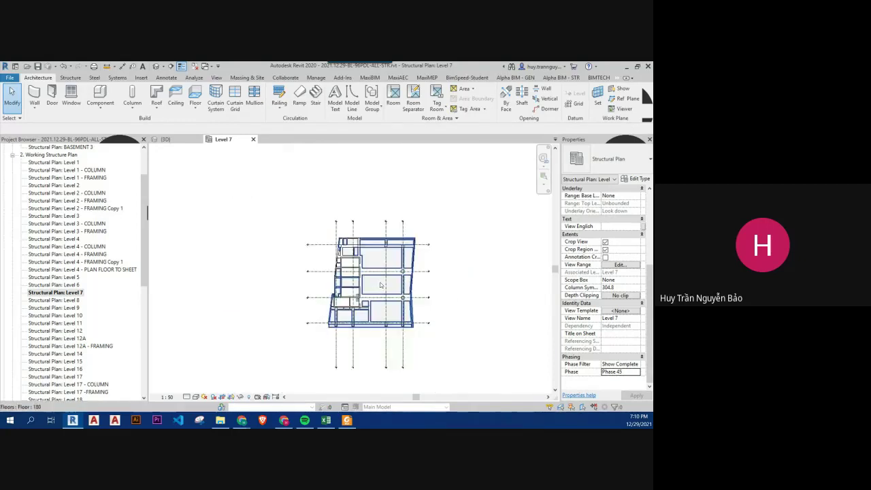
Step: Pull the Level 7 crop region's right edge and another edge inward around the slab bay
{"action": "left_click", "coordinate": [489, 290]}
{"action": "left_click_drag", "start_coordinate": [489, 283], "coordinate": [394, 282]}
{"action": "scroll", "coordinate": [412, 282], "scroll_direction": "up", "scroll_amount": 3}
{"action": "scroll", "coordinate": [385, 306], "scroll_direction": "down", "scroll_amount": 3}
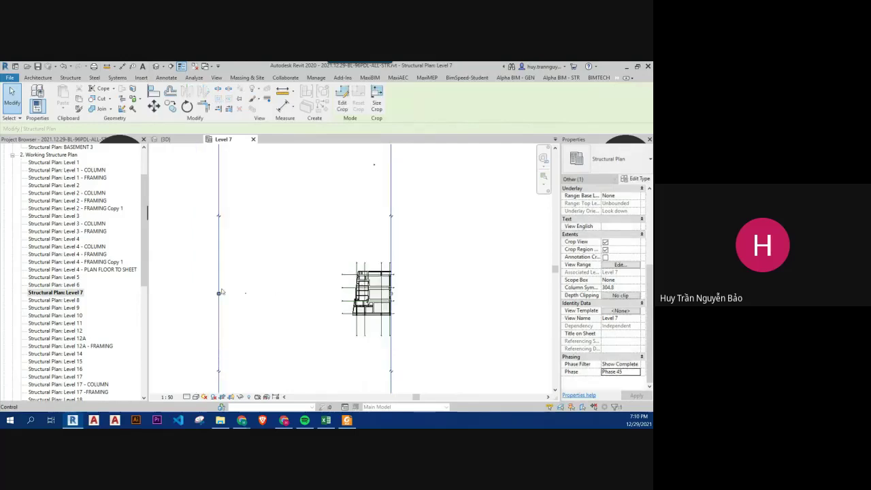
{"action": "scroll", "coordinate": [367, 292], "scroll_direction": "up", "scroll_amount": 5}
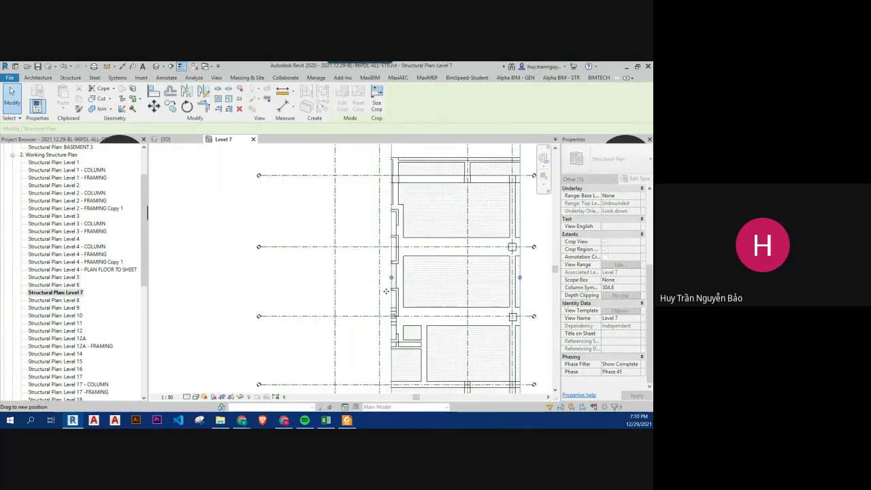
{"action": "scroll", "coordinate": [435, 293], "scroll_direction": "down", "scroll_amount": 3}
{"action": "scroll", "coordinate": [463, 294], "scroll_direction": "down", "scroll_amount": 2}
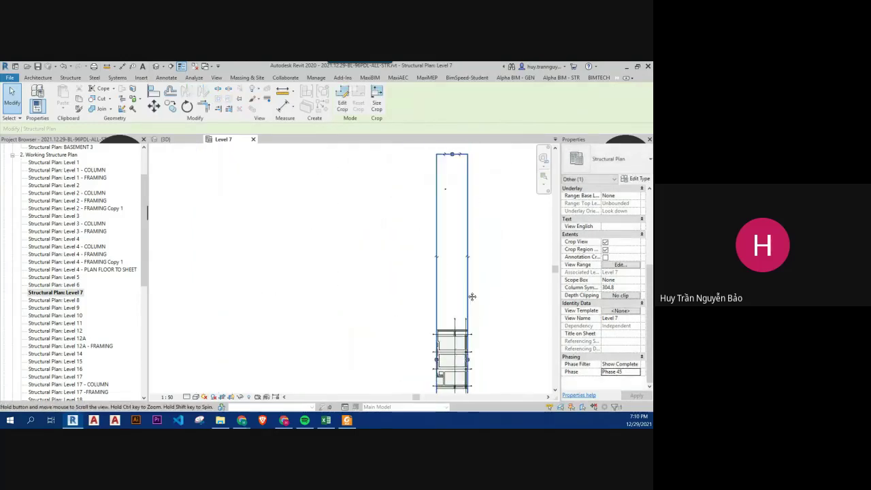
{"action": "left_click_drag", "start_coordinate": [447, 211], "coordinate": [463, 264]}
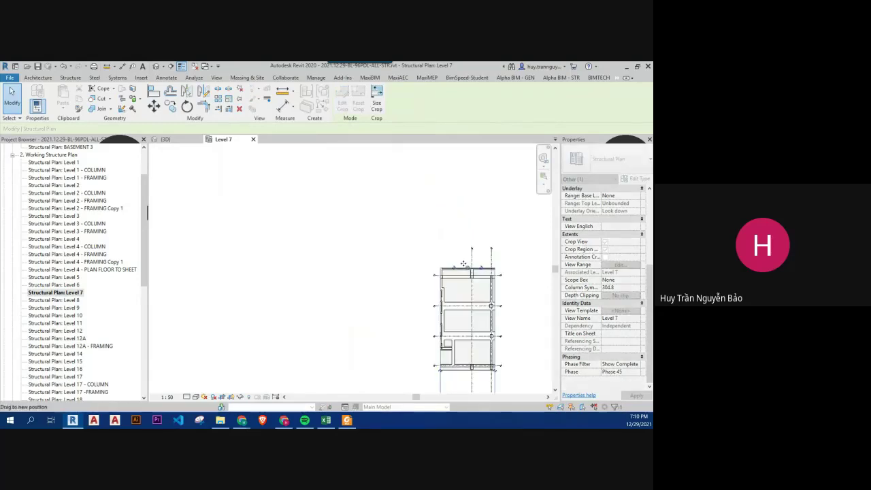
Step: Extend the crop region's bottom edge to the next grid line and deselect it
{"action": "scroll", "coordinate": [463, 264], "scroll_direction": "up", "scroll_amount": 2}
{"action": "scroll", "coordinate": [469, 252], "scroll_direction": "up", "scroll_amount": 2}
{"action": "scroll", "coordinate": [483, 225], "scroll_direction": "up", "scroll_amount": 1}
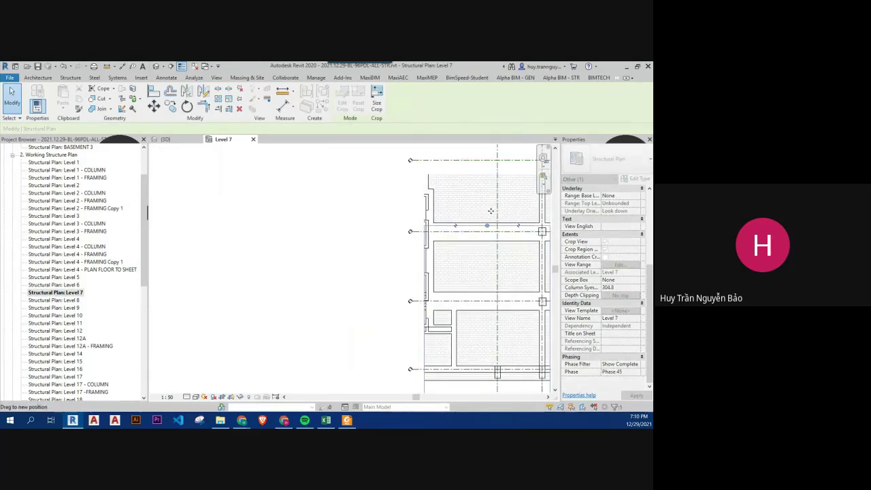
{"action": "scroll", "coordinate": [469, 259], "scroll_direction": "down", "scroll_amount": 3}
{"action": "scroll", "coordinate": [449, 316], "scroll_direction": "up", "scroll_amount": 5}
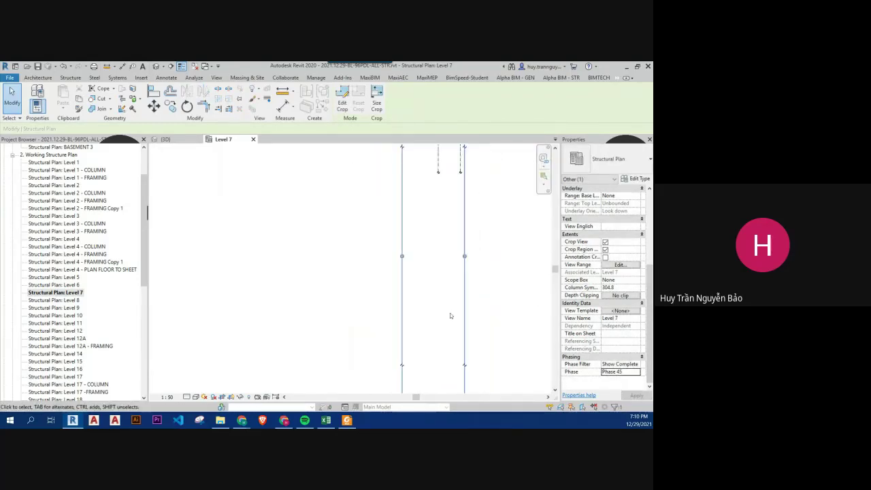
{"action": "scroll", "coordinate": [449, 316], "scroll_direction": "down", "scroll_amount": 4}
{"action": "scroll", "coordinate": [443, 272], "scroll_direction": "up", "scroll_amount": 1}
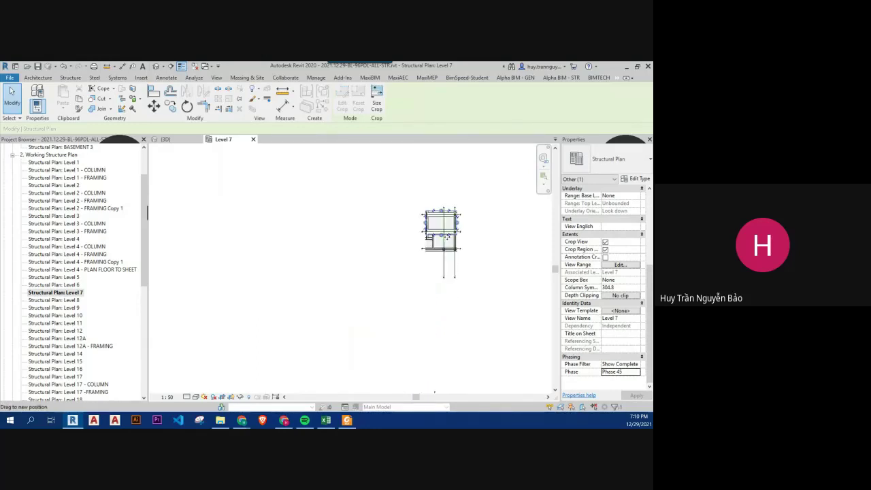
{"action": "scroll", "coordinate": [446, 245], "scroll_direction": "up", "scroll_amount": 2}
{"action": "scroll", "coordinate": [441, 266], "scroll_direction": "up", "scroll_amount": 1}
{"action": "scroll", "coordinate": [436, 278], "scroll_direction": "up", "scroll_amount": 2}
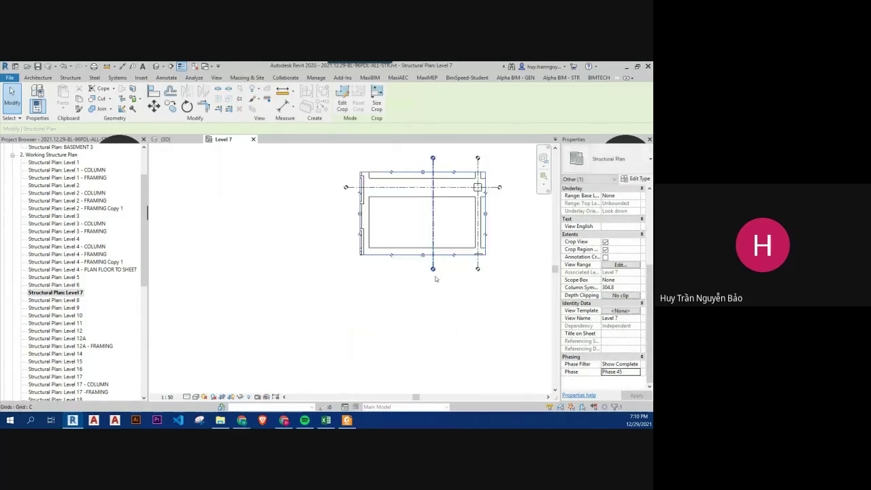
{"action": "left_click_drag", "start_coordinate": [422, 254], "coordinate": [422, 272]}
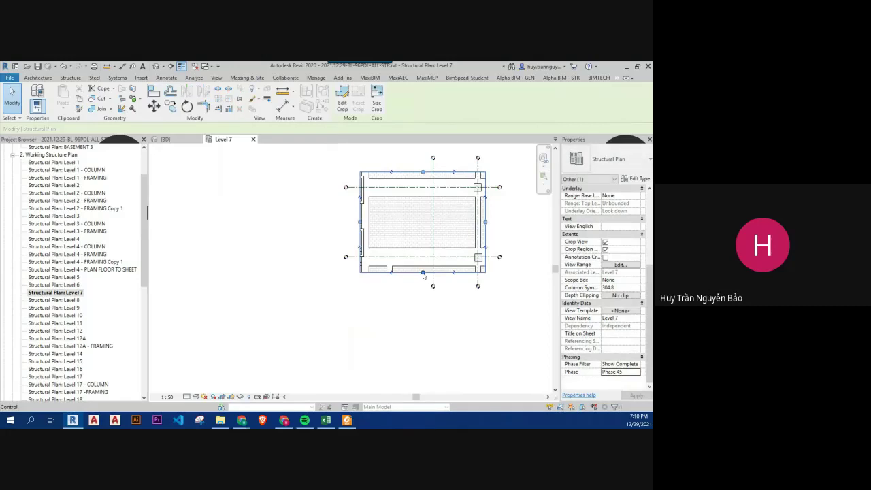
{"action": "left_click", "coordinate": [271, 316]}
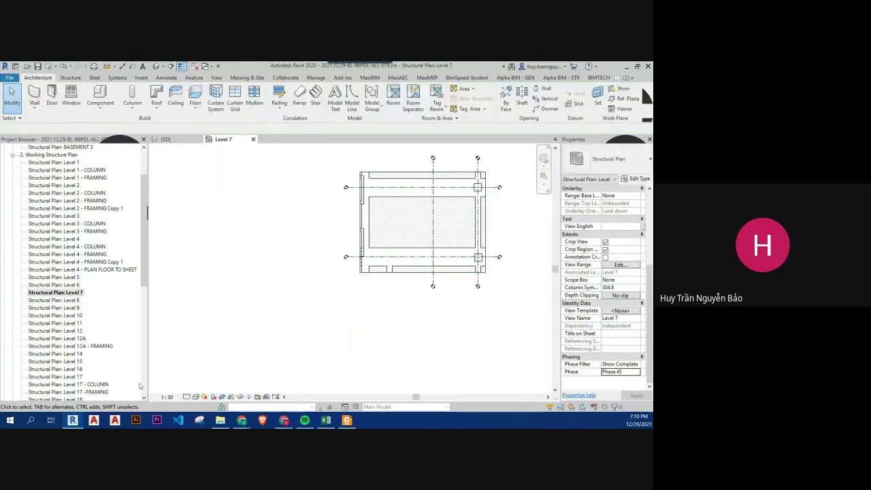
{"action": "scroll", "coordinate": [129, 381], "scroll_direction": "down", "scroll_amount": 3}
{"action": "scroll", "coordinate": [109, 378], "scroll_direction": "down", "scroll_amount": 3}
{"action": "scroll", "coordinate": [92, 372], "scroll_direction": "down", "scroll_amount": 2}
Step: Create a new sheet with a chosen titleblock
{"action": "scroll", "coordinate": [79, 367], "scroll_direction": "down", "scroll_amount": 2}
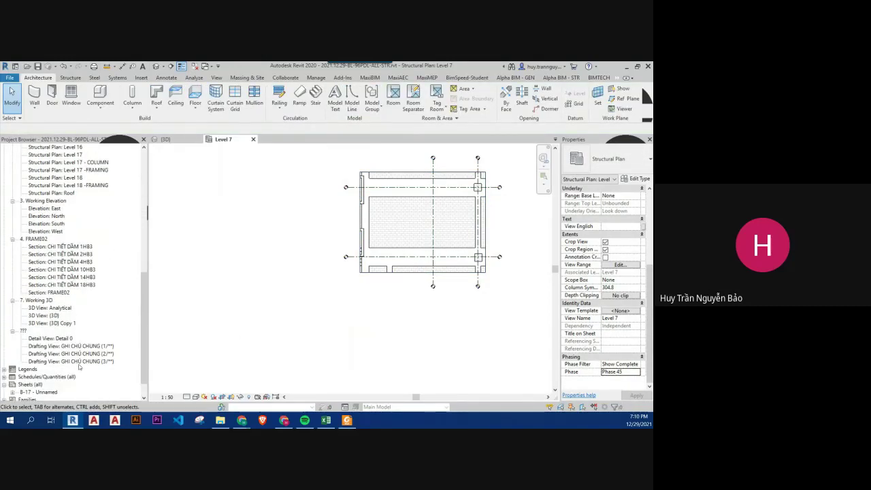
{"action": "scroll", "coordinate": [82, 368], "scroll_direction": "down", "scroll_amount": 2}
{"action": "right_click", "coordinate": [24, 354]}
{"action": "left_click", "coordinate": [55, 287]}
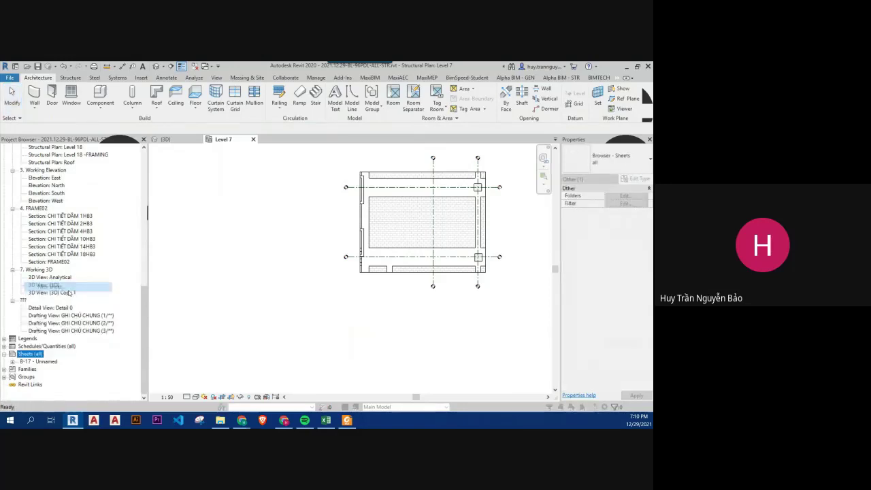
{"action": "left_click", "coordinate": [270, 163]}
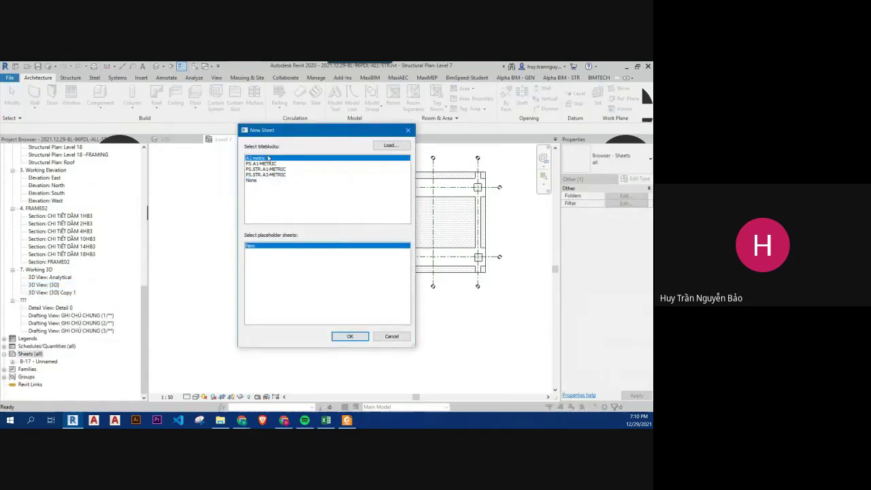
{"action": "left_click", "coordinate": [350, 336]}
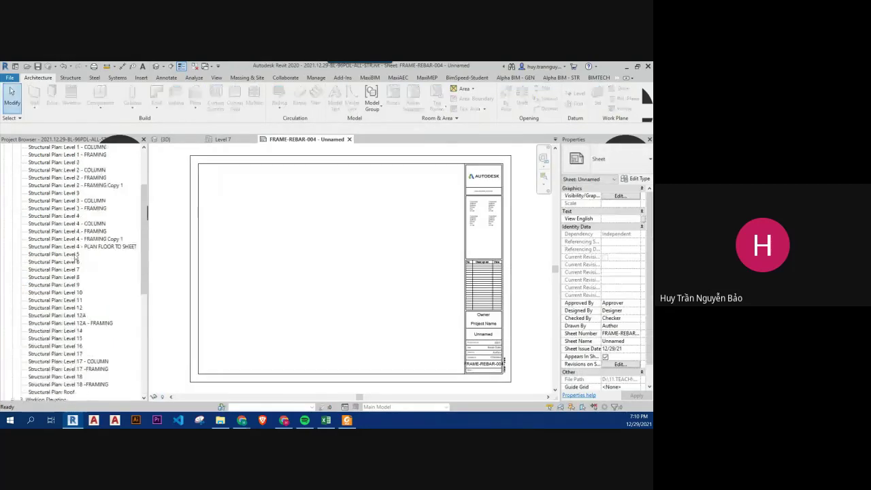
Step: Duplicate the Level 7 plan and rename the copy 'Level 7 - MẶT BẰNG THÉP SÀN'
{"action": "left_click", "coordinate": [68, 345]}
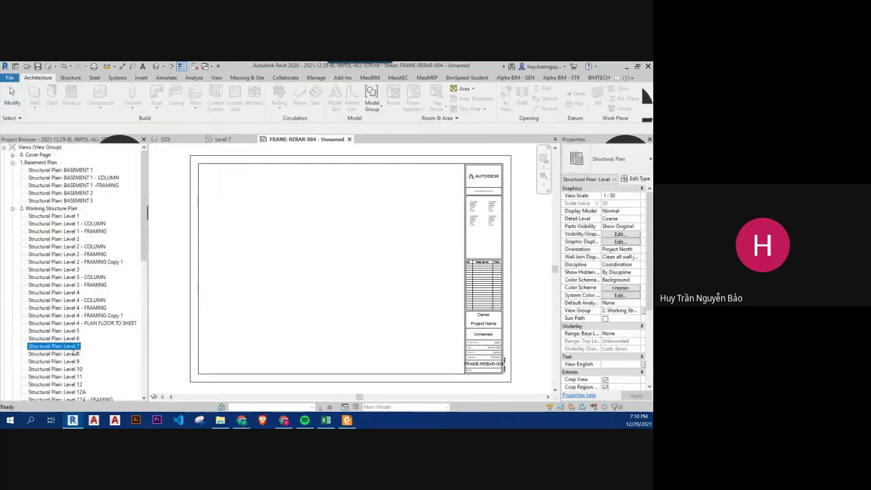
{"action": "right_click", "coordinate": [72, 347]}
{"action": "left_click", "coordinate": [204, 219]}
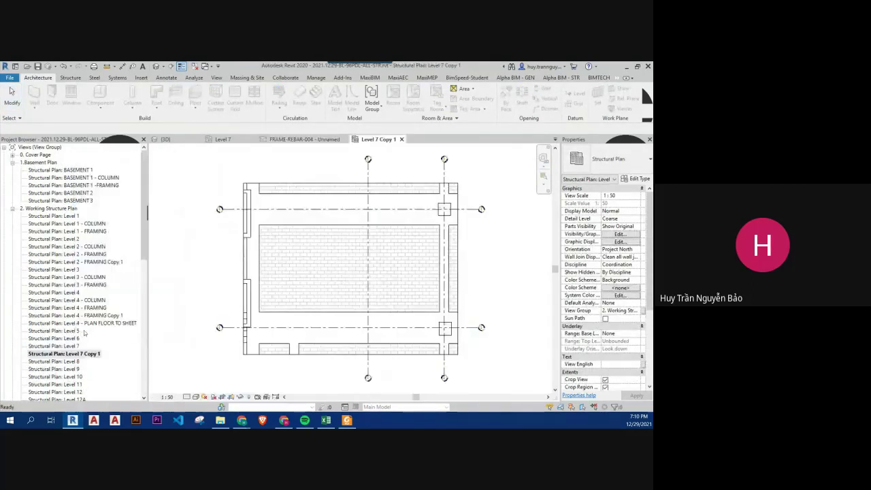
{"action": "left_click", "coordinate": [45, 353]}
{"action": "left_click_drag", "start_coordinate": [63, 354], "coordinate": [46, 354]}
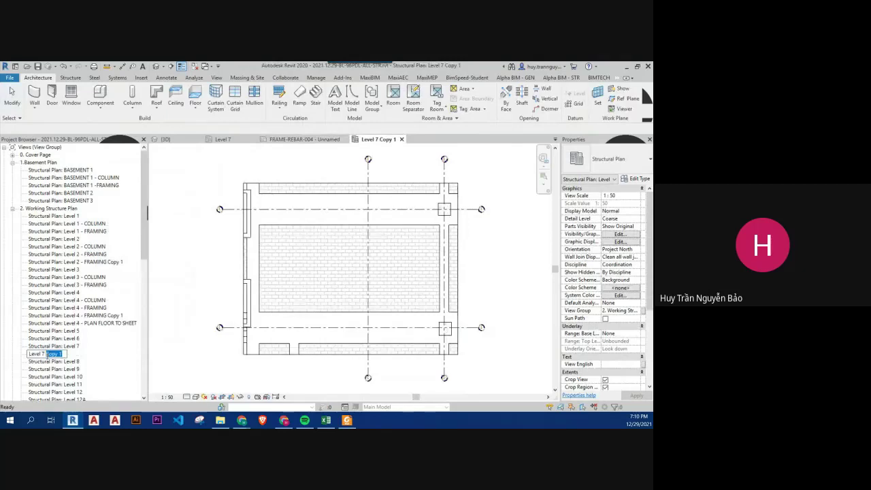
{"action": "type", "text": "m"}
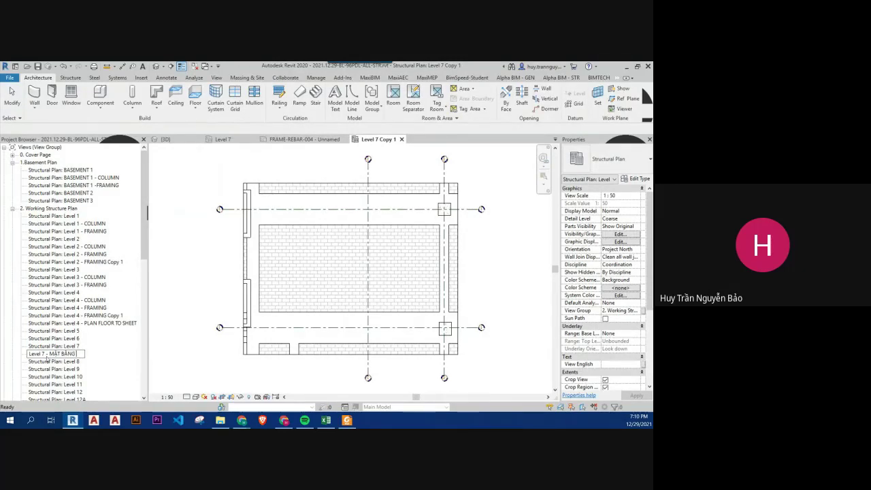
{"action": "type", "text": "NG THÉP SÀN"}
{"action": "key", "text": "Return"}
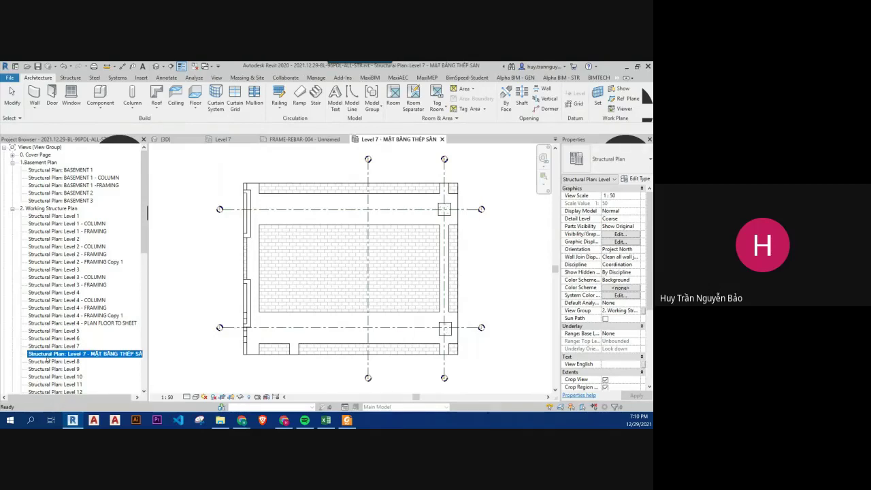
{"action": "scroll", "coordinate": [260, 290], "scroll_direction": "down", "scroll_amount": 3}
{"action": "scroll", "coordinate": [259, 291], "scroll_direction": "down", "scroll_amount": 2}
{"action": "scroll", "coordinate": [259, 291], "scroll_direction": "down", "scroll_amount": 1}
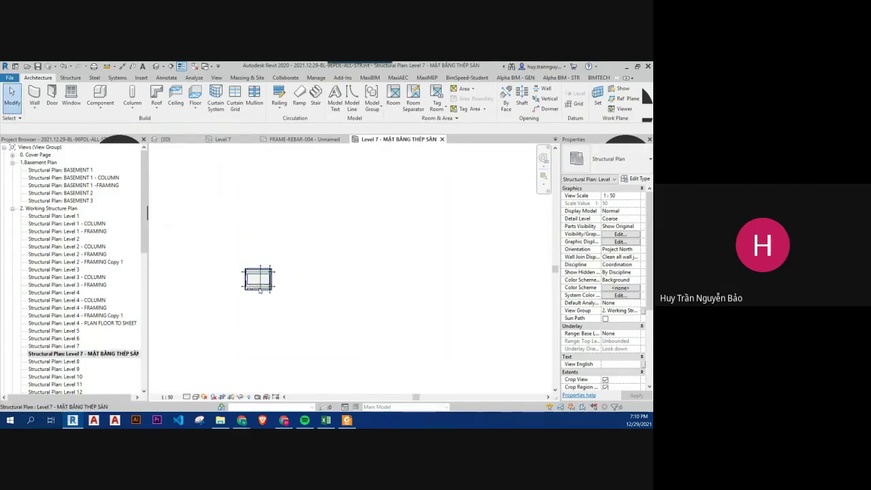
{"action": "key", "text": "z"}
{"action": "key", "text": "f"}
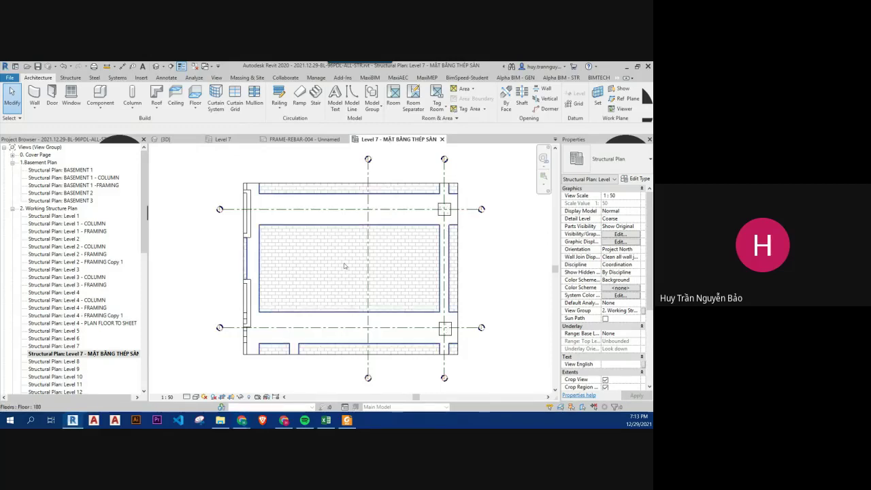
Step: Draw a section line with SE from above the slab to below it, keeping scale 1:50
{"action": "key", "text": "s"}
{"action": "key", "text": "e"}
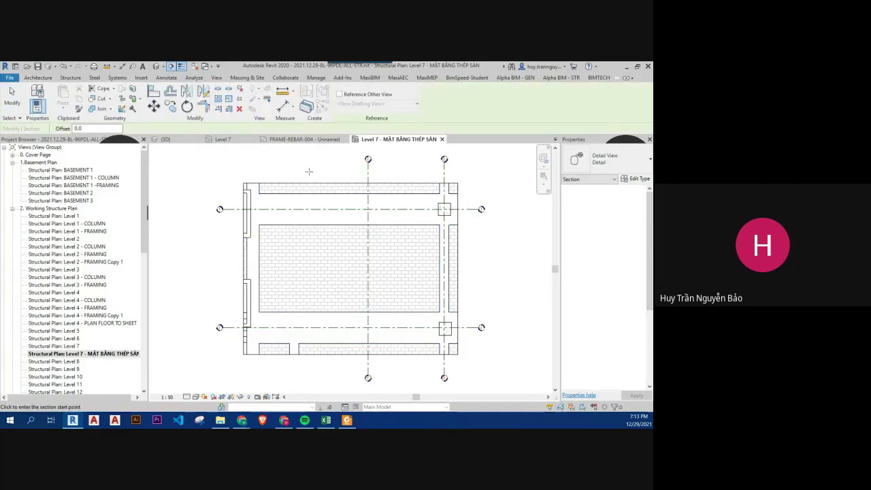
{"action": "left_click", "coordinate": [309, 167]}
{"action": "right_click", "coordinate": [313, 226]}
{"action": "key", "text": "Escape"}
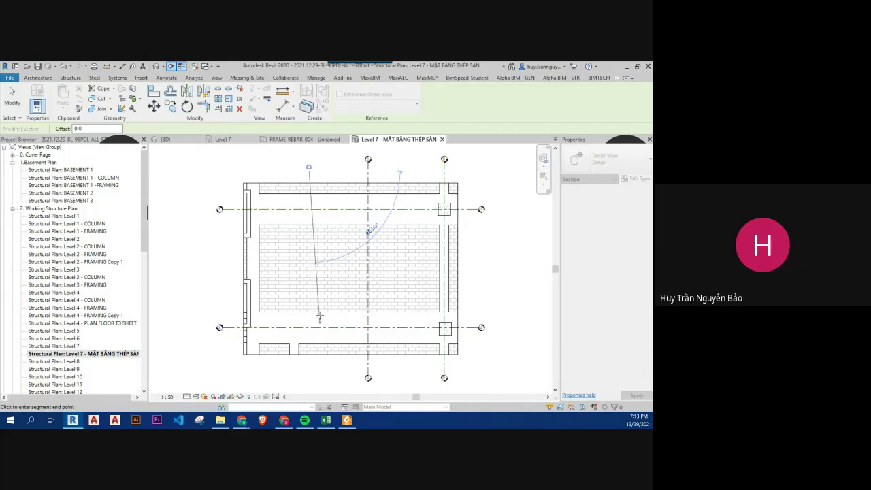
{"action": "left_click", "coordinate": [307, 367]}
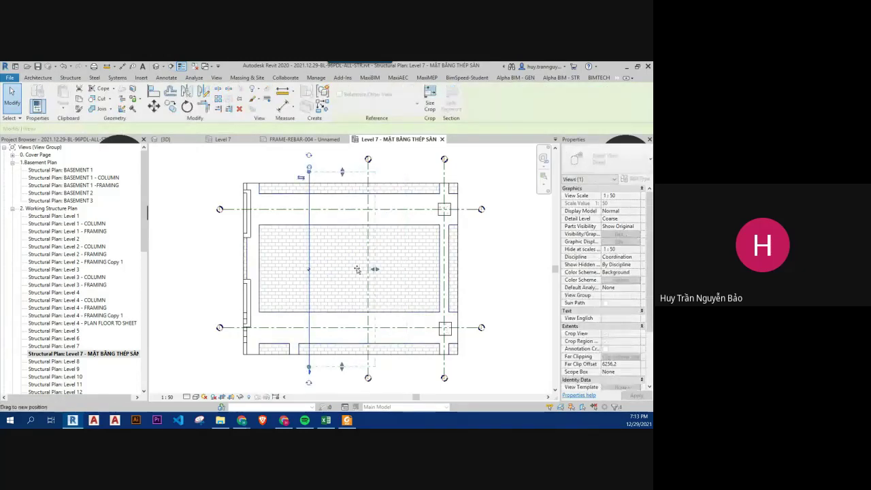
{"action": "left_click", "coordinate": [167, 397]}
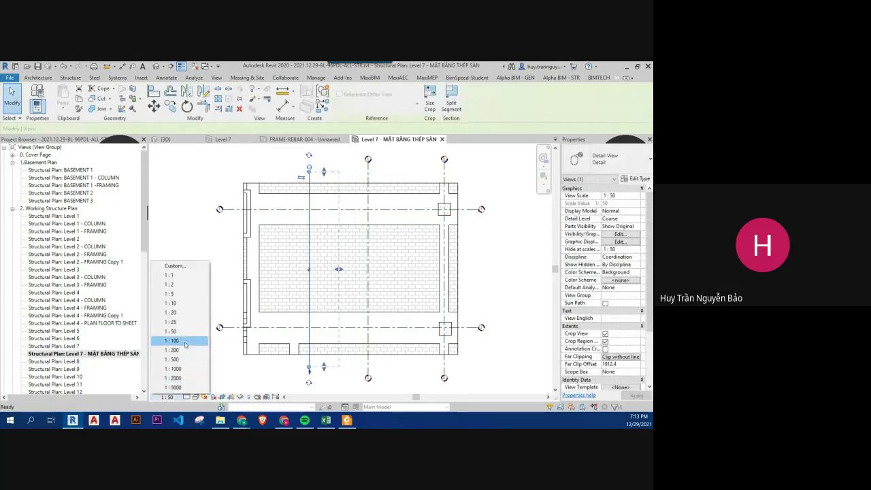
{"action": "key", "text": "Escape"}
{"action": "key", "text": "Escape"}
{"action": "scroll", "coordinate": [309, 177], "scroll_direction": "up", "scroll_amount": 3}
Step: Try a 1:100 view scale, then undo back to 1:50
{"action": "scroll", "coordinate": [309, 176], "scroll_direction": "down", "scroll_amount": 1}
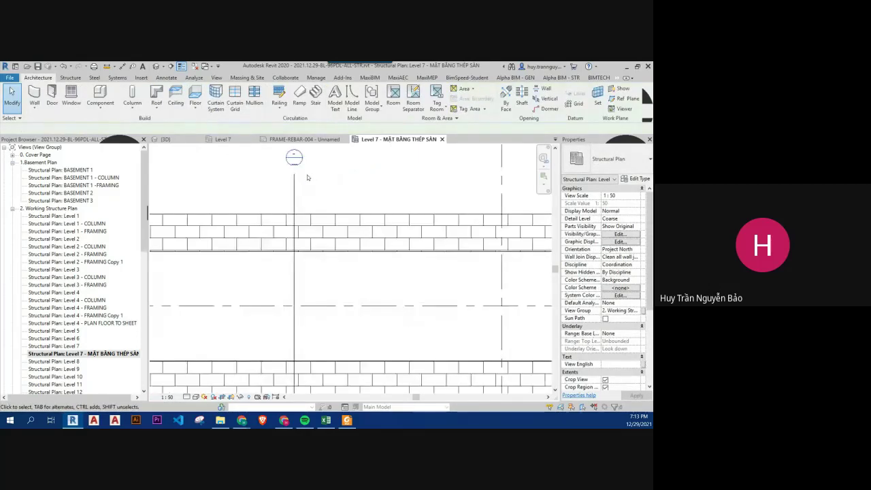
{"action": "left_click", "coordinate": [167, 397]}
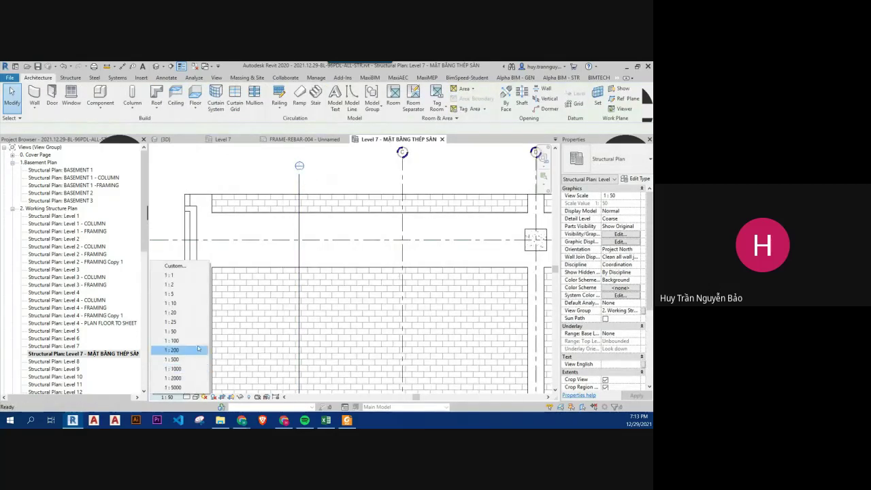
{"action": "left_click", "coordinate": [174, 340]}
{"action": "scroll", "coordinate": [330, 226], "scroll_direction": "down", "scroll_amount": 4}
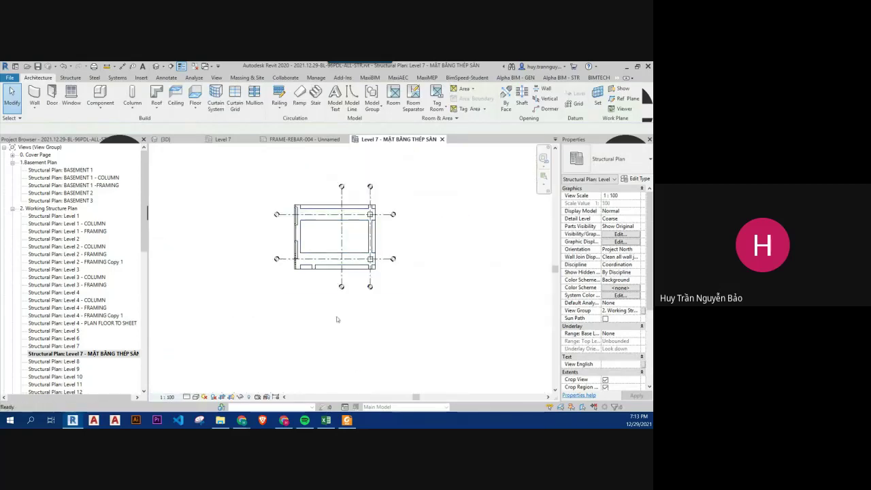
{"action": "key", "text": "ctrl+z"}
{"action": "scroll", "coordinate": [317, 334], "scroll_direction": "up", "scroll_amount": 3}
Step: Delete the earlier section line from the plan
{"action": "left_click", "coordinate": [315, 281]}
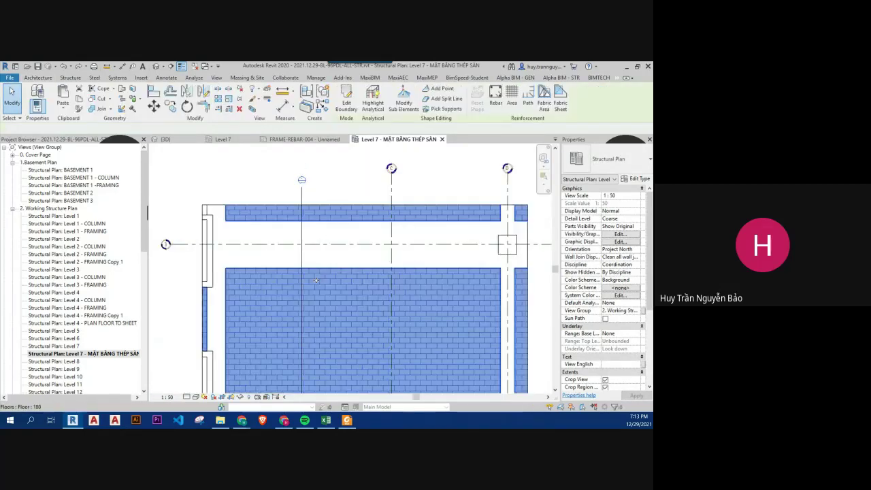
{"action": "scroll", "coordinate": [310, 293], "scroll_direction": "down", "scroll_amount": 2}
{"action": "left_click", "coordinate": [357, 293]}
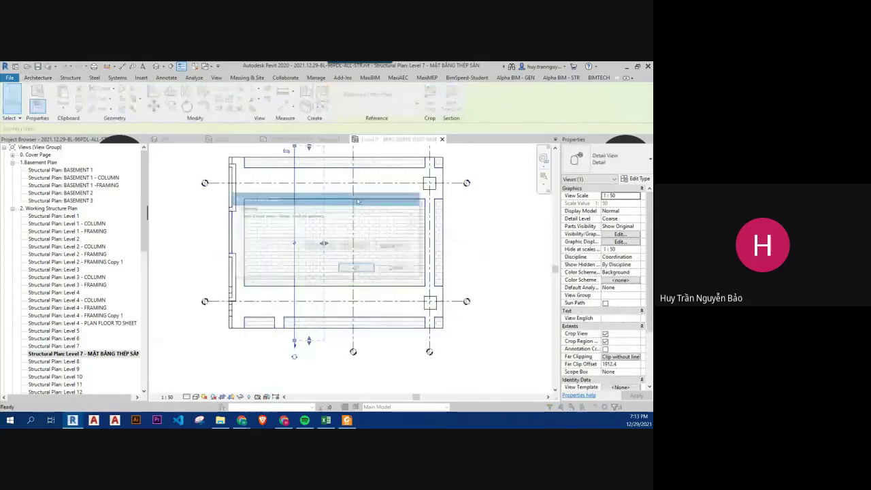
{"action": "left_click", "coordinate": [356, 267]}
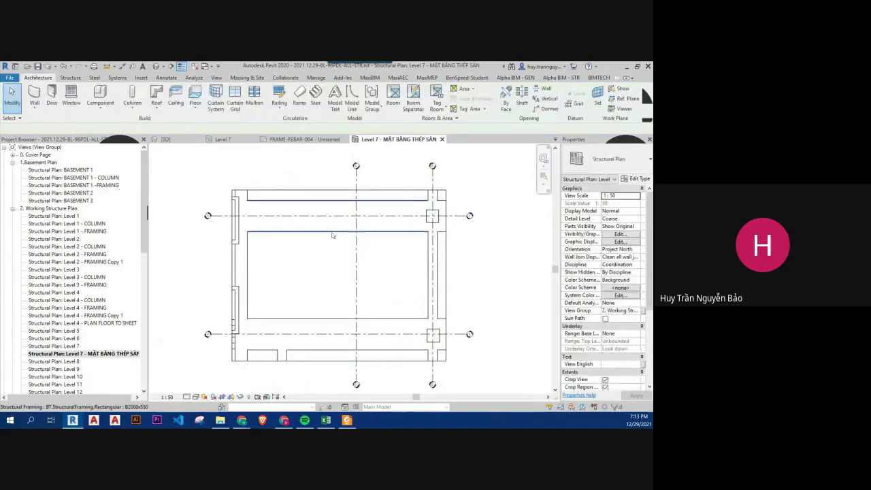
Step: Hide the Floors foreground and background projection patterns in Visibility/Graphics
{"action": "key", "text": "v"}
{"action": "key", "text": "g"}
{"action": "key", "text": "f"}
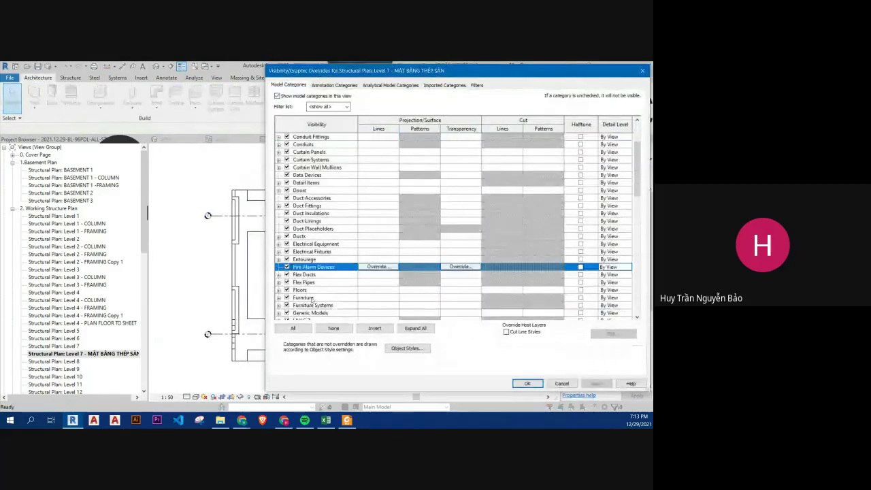
{"action": "left_click", "coordinate": [419, 290]}
{"action": "left_click", "coordinate": [419, 290]}
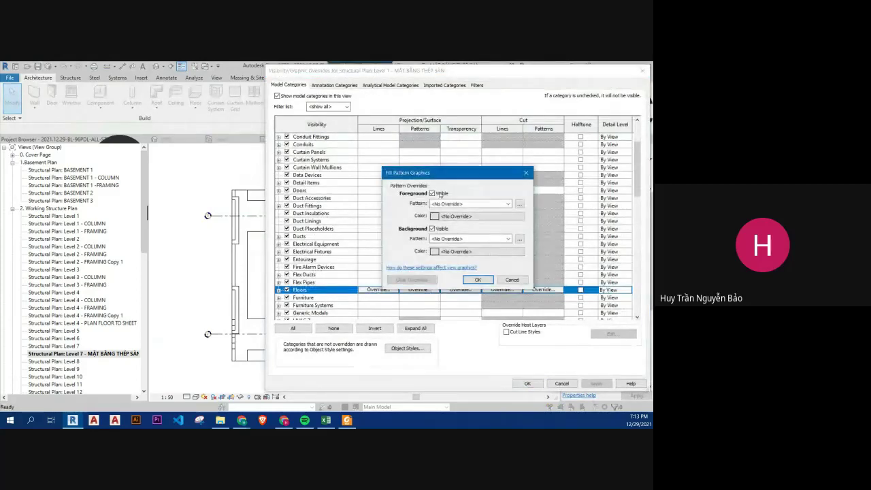
{"action": "left_click", "coordinate": [440, 194]}
{"action": "left_click", "coordinate": [440, 229]}
{"action": "left_click", "coordinate": [477, 279]}
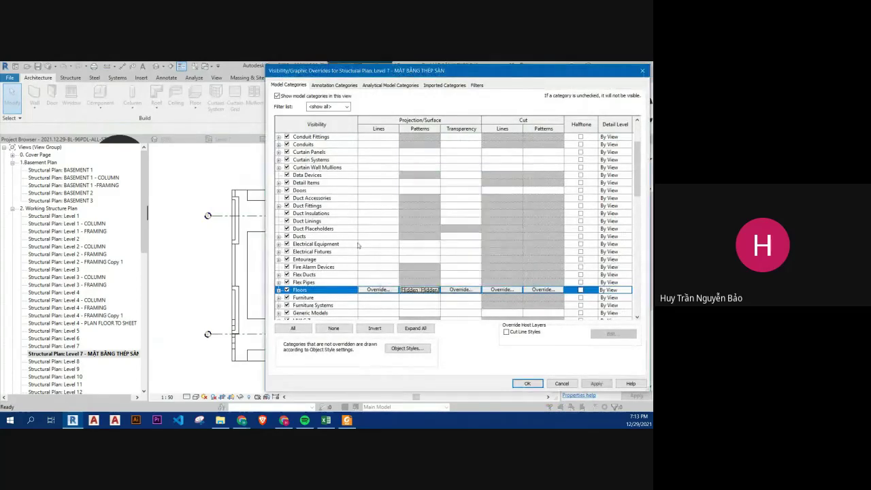
{"action": "left_click", "coordinate": [527, 383]}
Step: Draw a new vertical section across the slab and select it
{"action": "left_click", "coordinate": [170, 66]}
{"action": "left_click", "coordinate": [305, 171]}
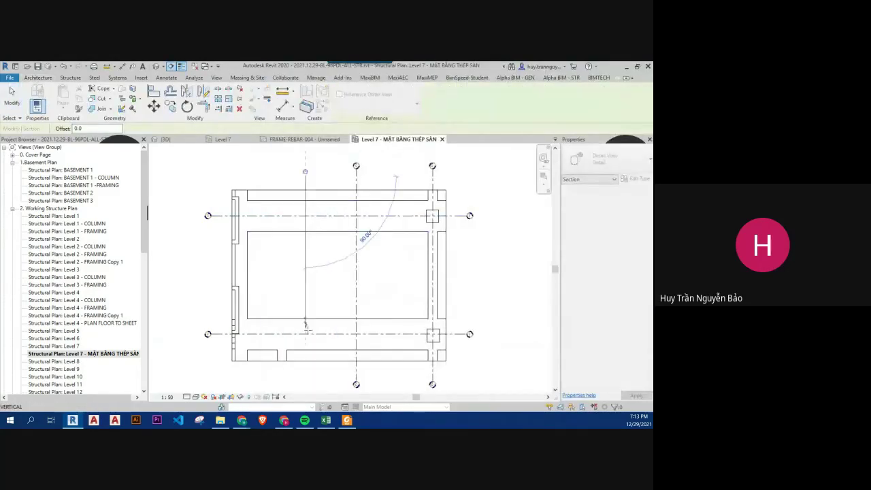
{"action": "left_click", "coordinate": [305, 383]}
{"action": "key", "text": "Escape"}
{"action": "key", "text": "Escape"}
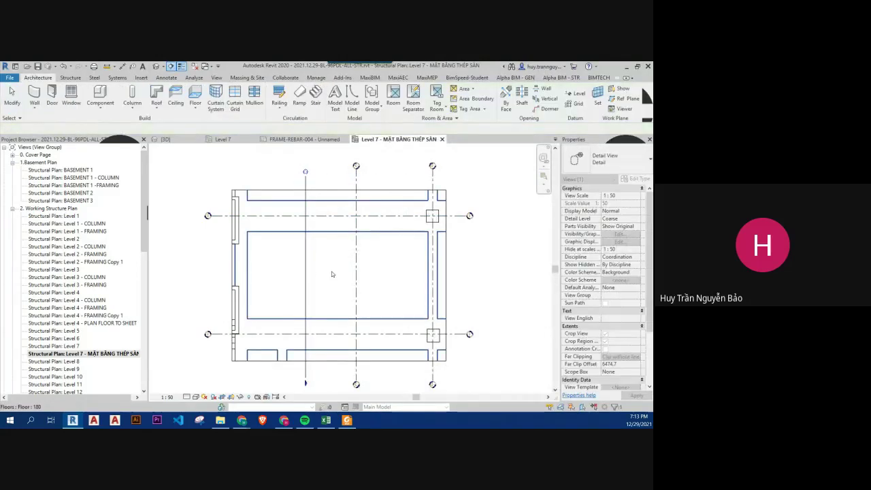
{"action": "left_click", "coordinate": [305, 270]}
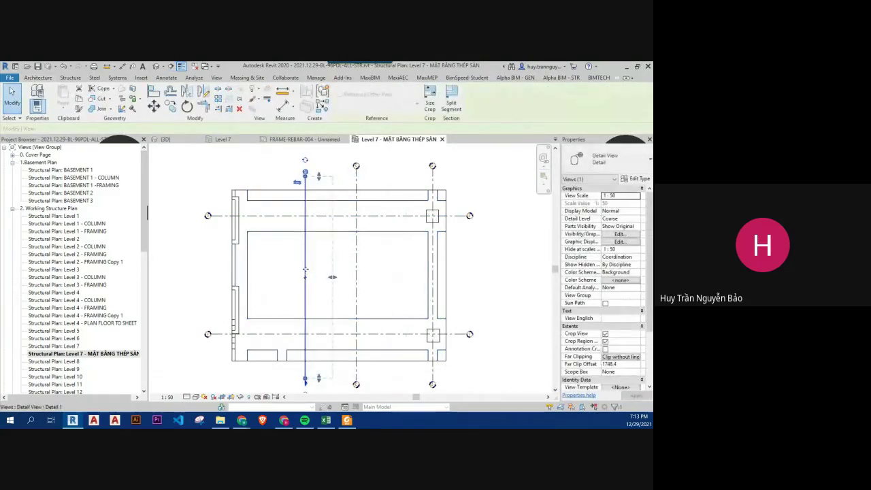
{"action": "right_click", "coordinate": [305, 271]}
Step: Open the Detail 1 section and drag its crop region's bottom edge up to the top level
{"action": "left_click", "coordinate": [343, 236]}
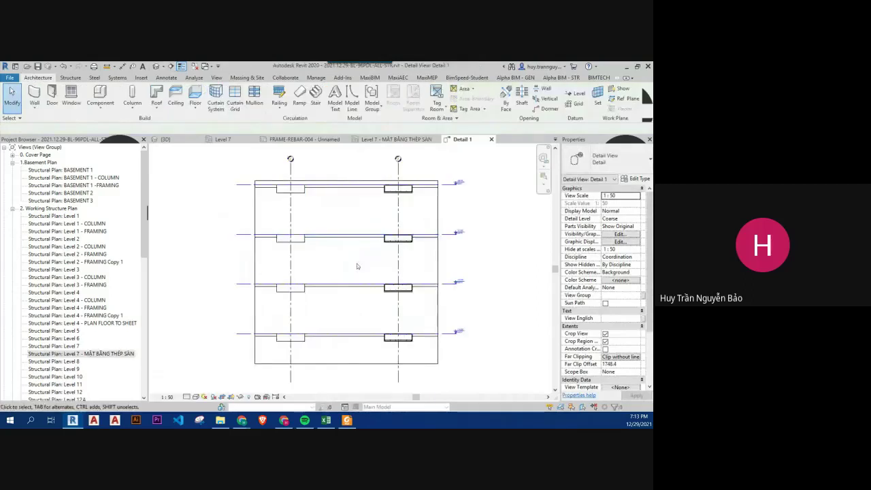
{"action": "left_click", "coordinate": [357, 363]}
{"action": "scroll", "coordinate": [417, 190], "scroll_direction": "up", "scroll_amount": 5}
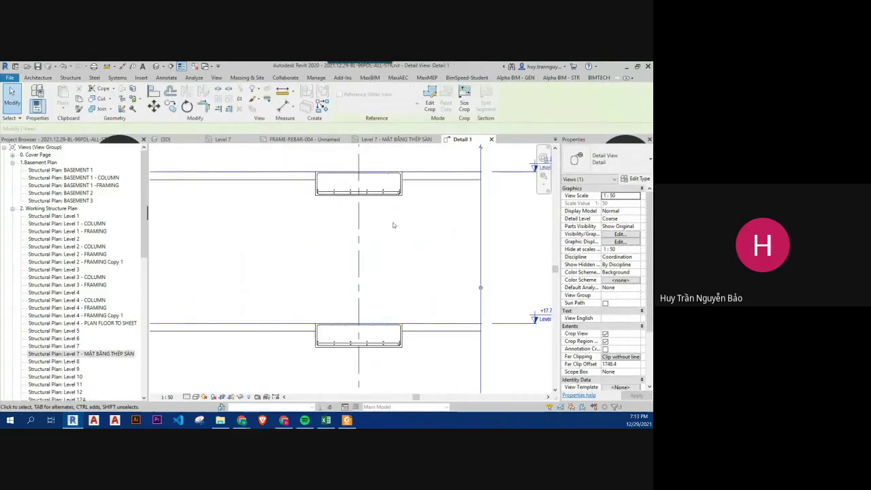
{"action": "scroll", "coordinate": [389, 232], "scroll_direction": "down", "scroll_amount": 5}
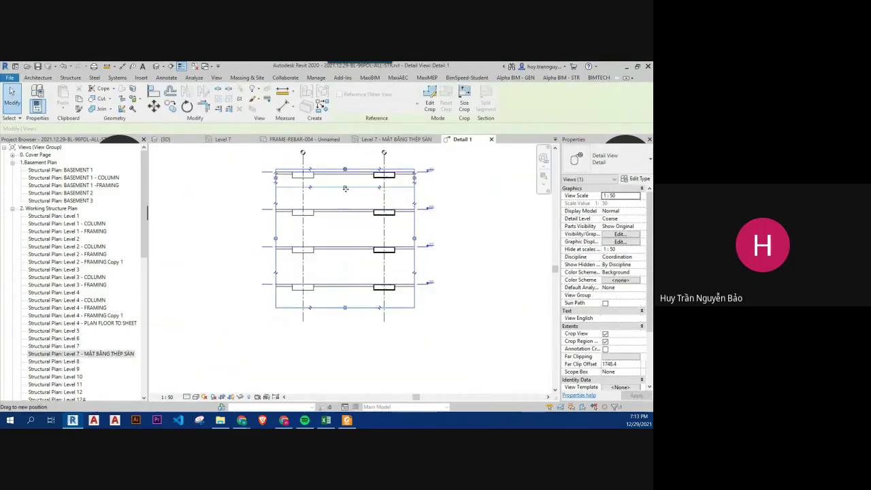
{"action": "left_click_drag", "start_coordinate": [345, 307], "coordinate": [345, 194]}
{"action": "scroll", "coordinate": [367, 163], "scroll_direction": "up", "scroll_amount": 5}
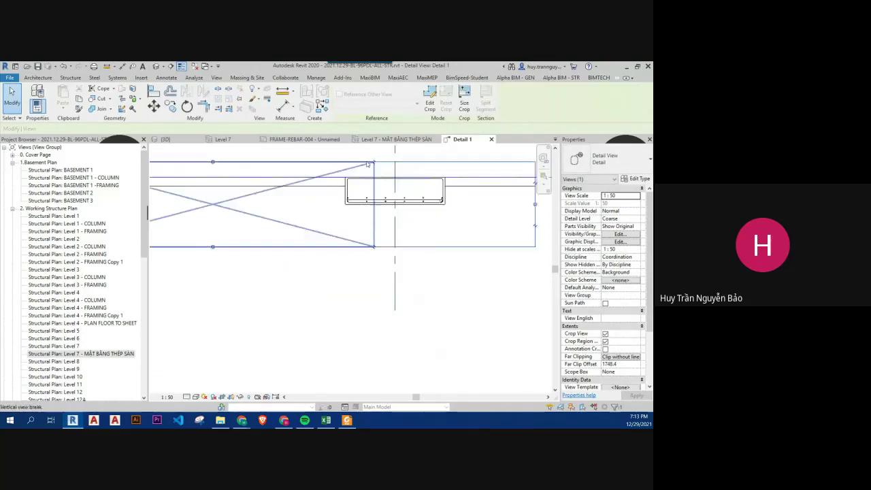
{"action": "scroll", "coordinate": [367, 163], "scroll_direction": "up", "scroll_amount": 2}
Step: Window-select the beam, filter the selection to Structural Rebar, then clear it and zoom out
{"action": "left_click_drag", "start_coordinate": [311, 150], "coordinate": [506, 248]}
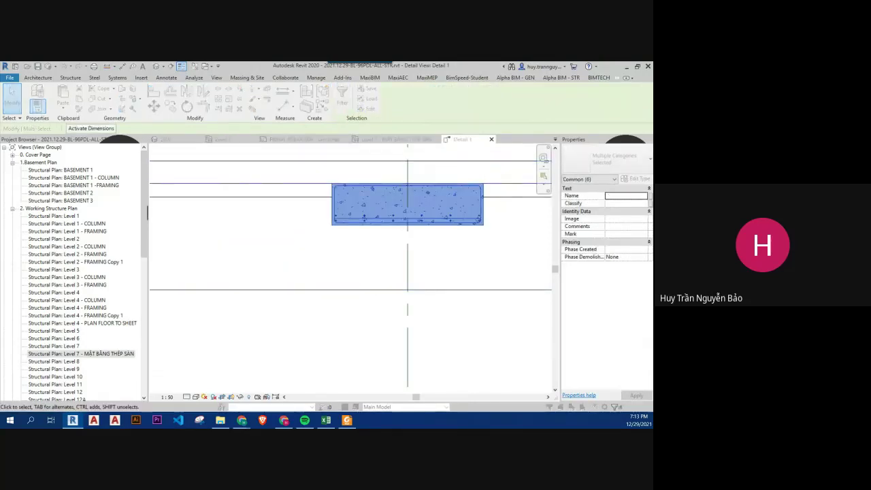
{"action": "left_click", "coordinate": [342, 99]}
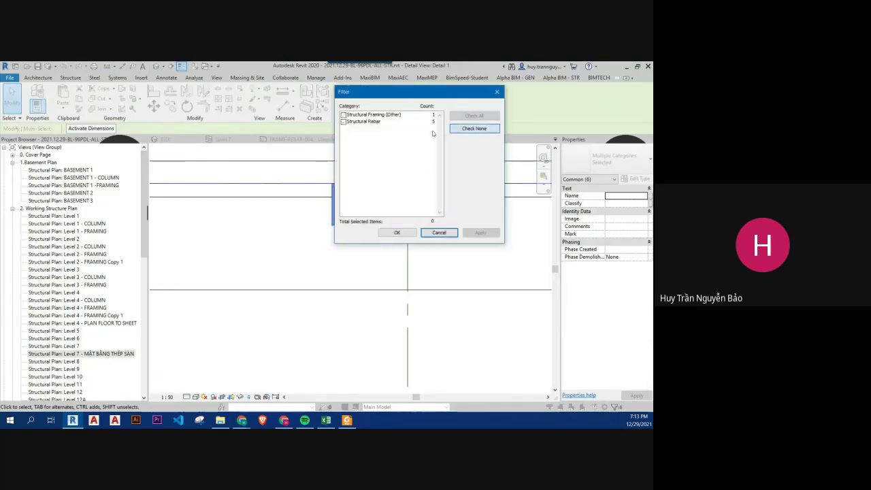
{"action": "left_click", "coordinate": [343, 121]}
{"action": "left_click", "coordinate": [407, 232]}
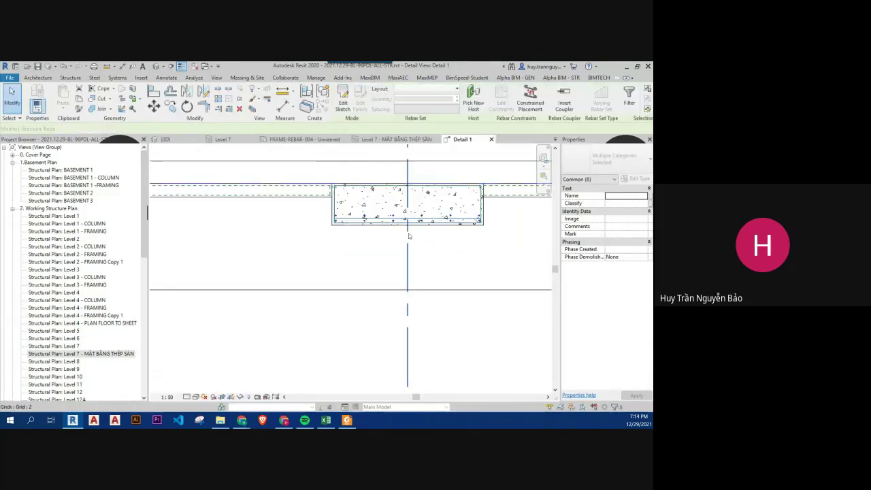
{"action": "left_click", "coordinate": [350, 262]}
{"action": "scroll", "coordinate": [431, 264], "scroll_direction": "down", "scroll_amount": 2}
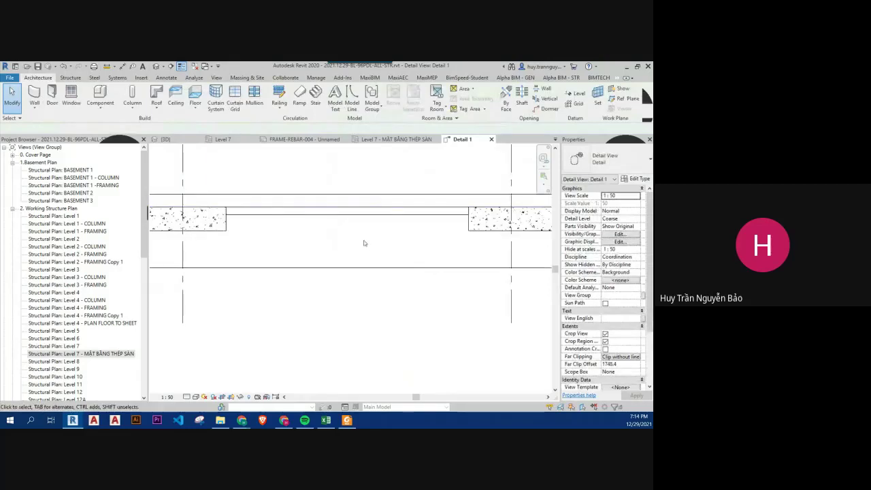
{"action": "scroll", "coordinate": [364, 243], "scroll_direction": "down", "scroll_amount": 2}
{"action": "scroll", "coordinate": [95, 330], "scroll_direction": "down", "scroll_amount": 2}
{"action": "scroll", "coordinate": [95, 330], "scroll_direction": "down", "scroll_amount": 4}
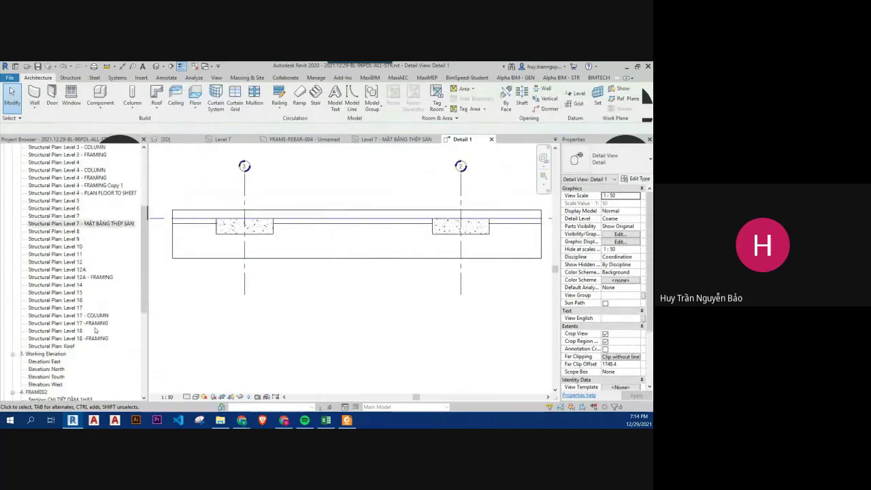
{"action": "scroll", "coordinate": [95, 330], "scroll_direction": "down", "scroll_amount": 2}
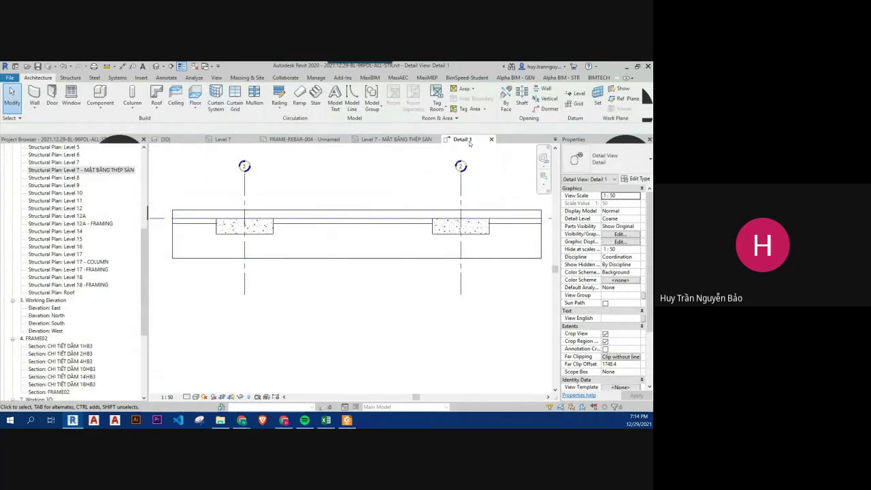
{"action": "scroll", "coordinate": [95, 326], "scroll_direction": "down", "scroll_amount": 3}
{"action": "scroll", "coordinate": [53, 340], "scroll_direction": "down", "scroll_amount": 1}
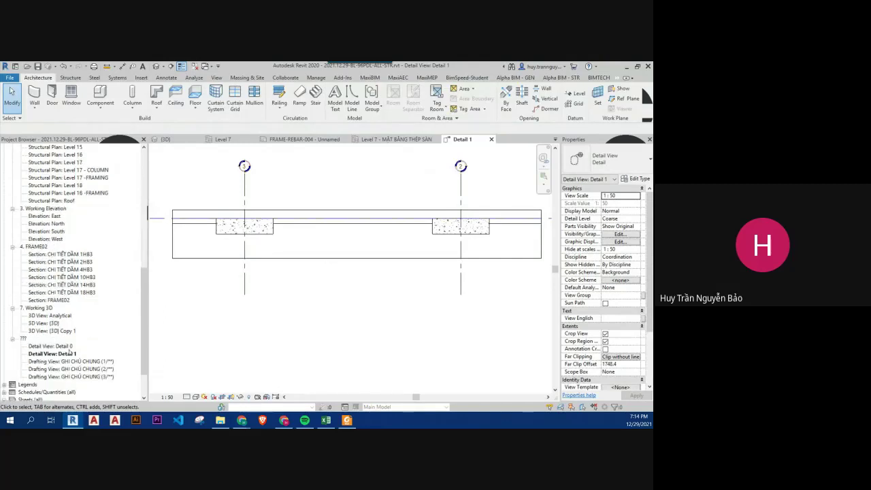
Step: Rename the Detail 1 view to 'MẶT CẮT 1-1' in the Project Browser
{"action": "left_click", "coordinate": [65, 354]}
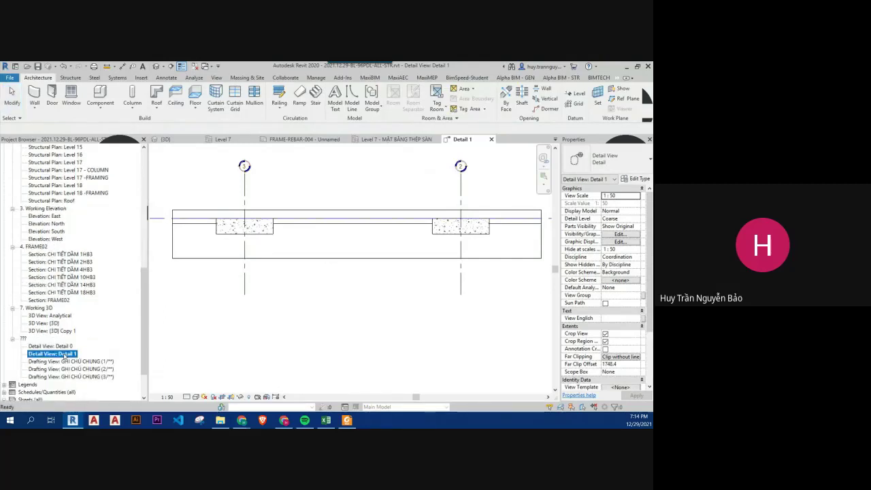
{"action": "left_click", "coordinate": [65, 354]}
{"action": "type", "text": "MAwjt"}
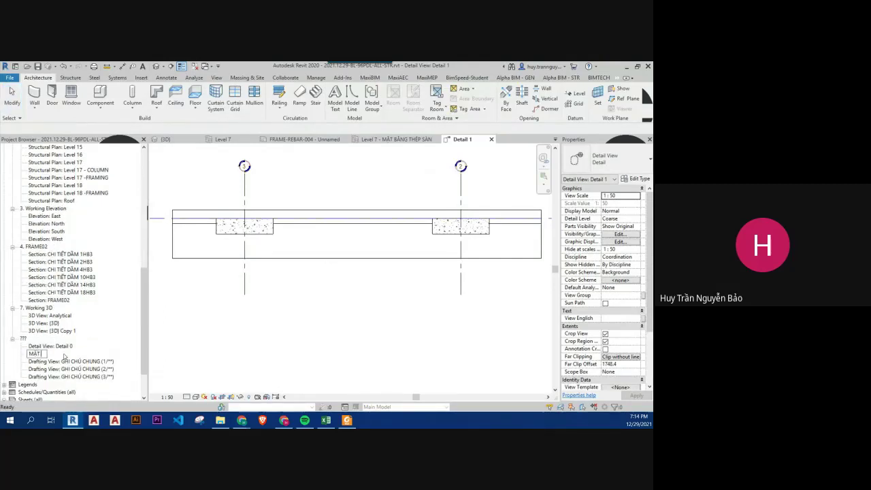
{"action": "type", "text": " 1-1"}
{"action": "key", "text": "Return"}
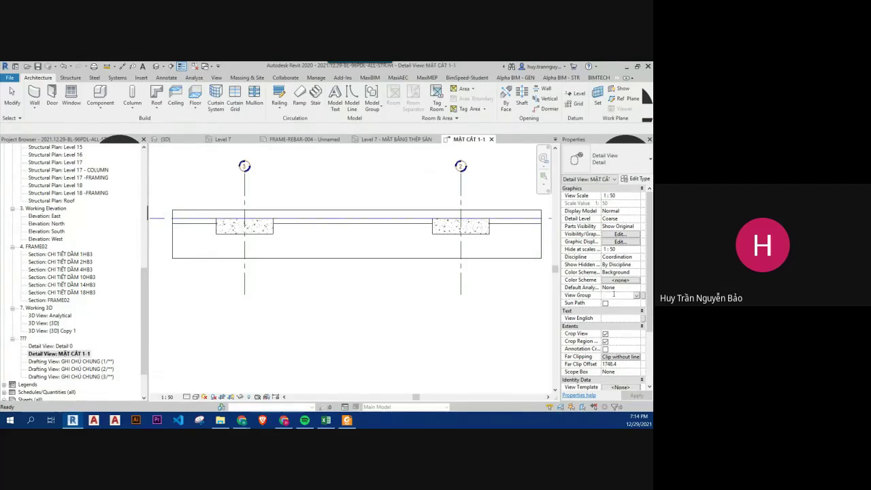
{"action": "type", "text": "10."}
Step: Set the view's View Group property to '10. Thép sàn'
{"action": "left_click", "coordinate": [614, 295]}
{"action": "type", "text": "10. M"}
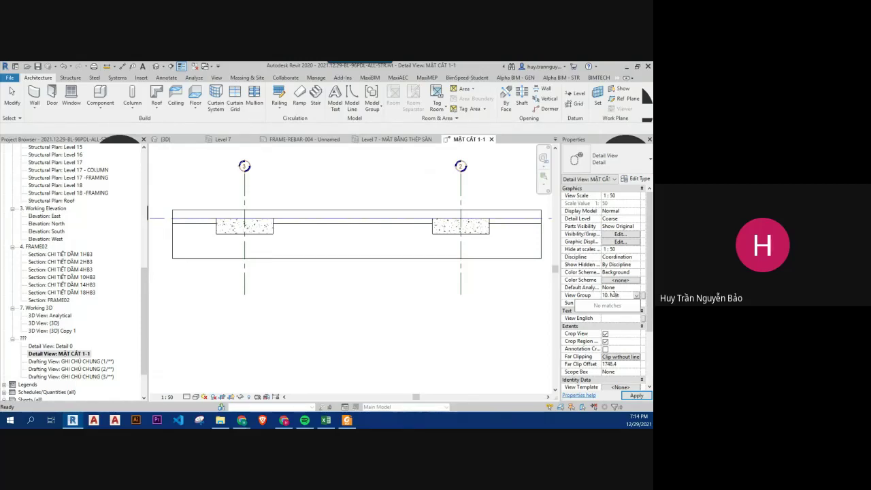
{"action": "type", "text": "ặt"}
{"action": "key", "text": "BackSpace"}
{"action": "key", "text": "BackSpace"}
{"action": "key", "text": "BackSpace"}
{"action": "type", "text": "Thép sa"}
{"action": "key", "text": "Return"}
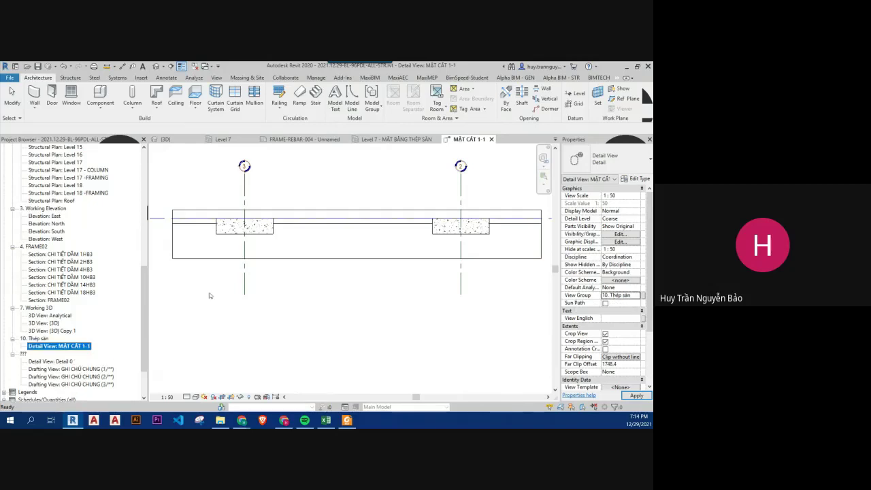
{"action": "double_click", "coordinate": [57, 348]}
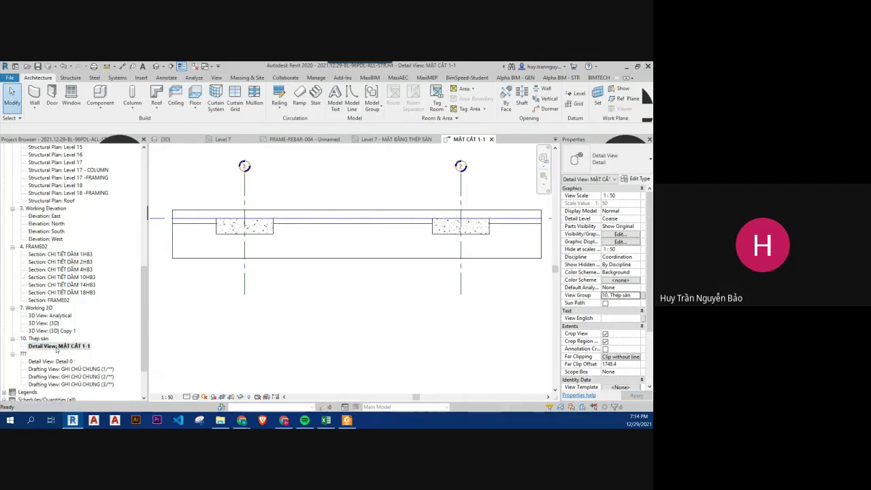
{"action": "scroll", "coordinate": [305, 243], "scroll_direction": "up", "scroll_amount": 2}
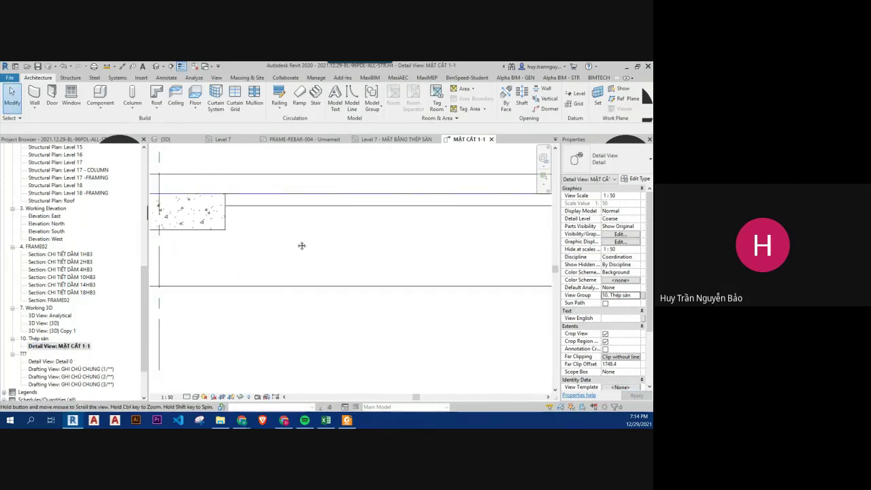
{"action": "scroll", "coordinate": [301, 245], "scroll_direction": "up", "scroll_amount": 2}
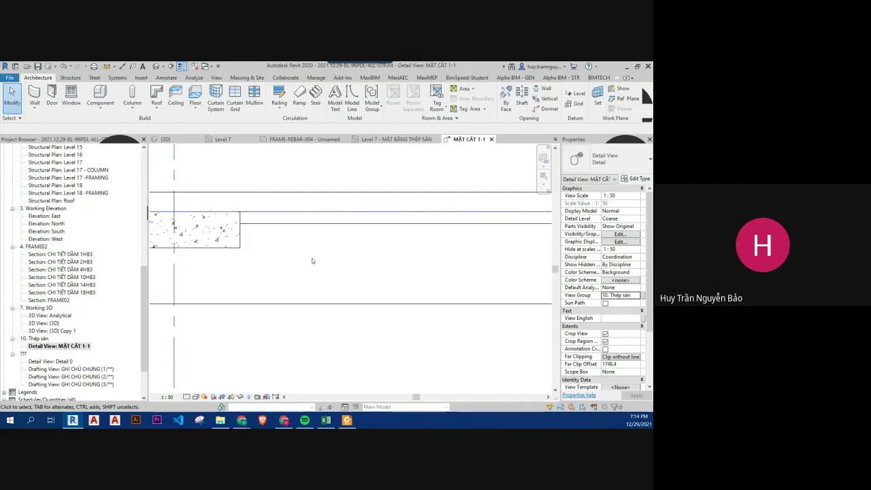
{"action": "middle_click_drag", "start_coordinate": [272, 263], "coordinate": [339, 219]}
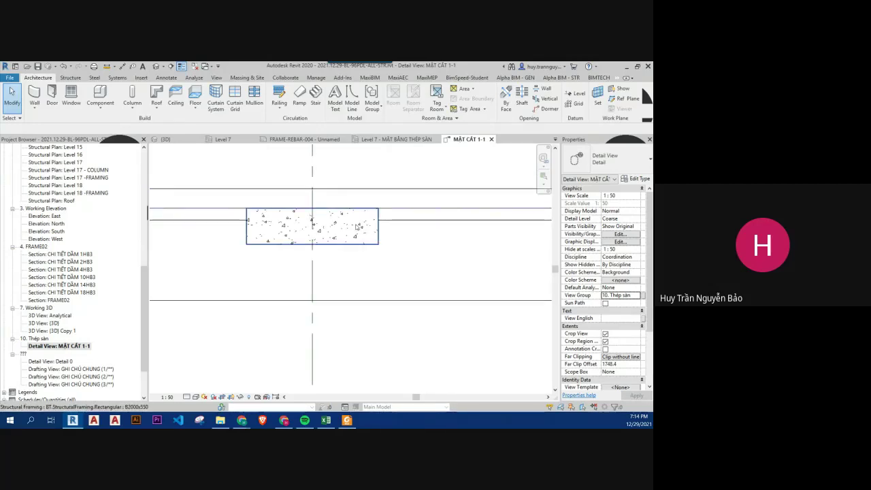
{"action": "left_click", "coordinate": [345, 234]}
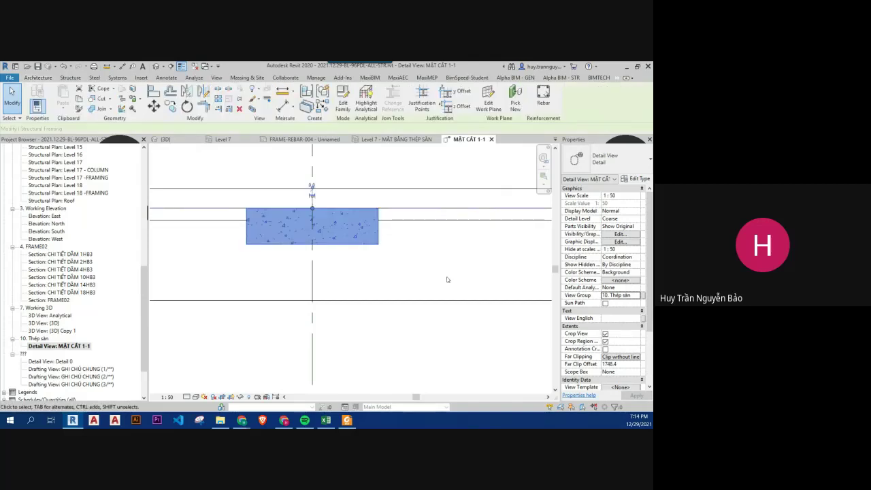
{"action": "left_click", "coordinate": [445, 277]}
{"action": "scroll", "coordinate": [613, 345], "scroll_direction": "down", "scroll_amount": 3}
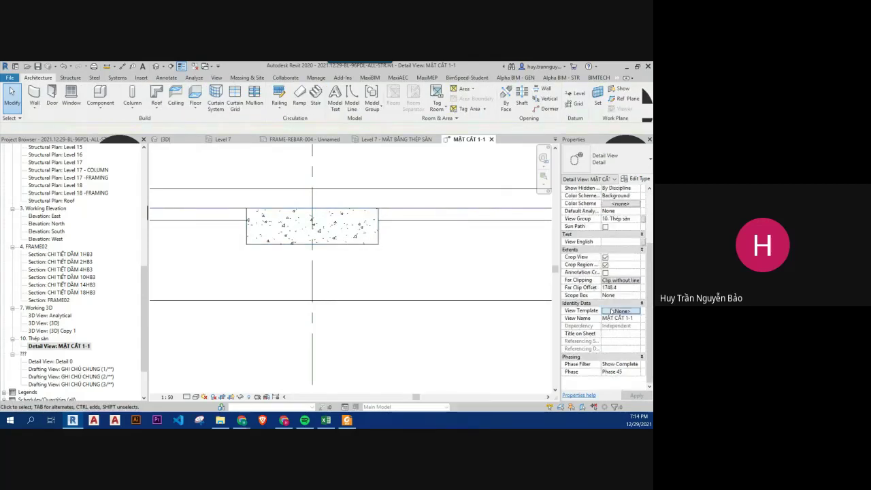
{"action": "left_click", "coordinate": [620, 310]}
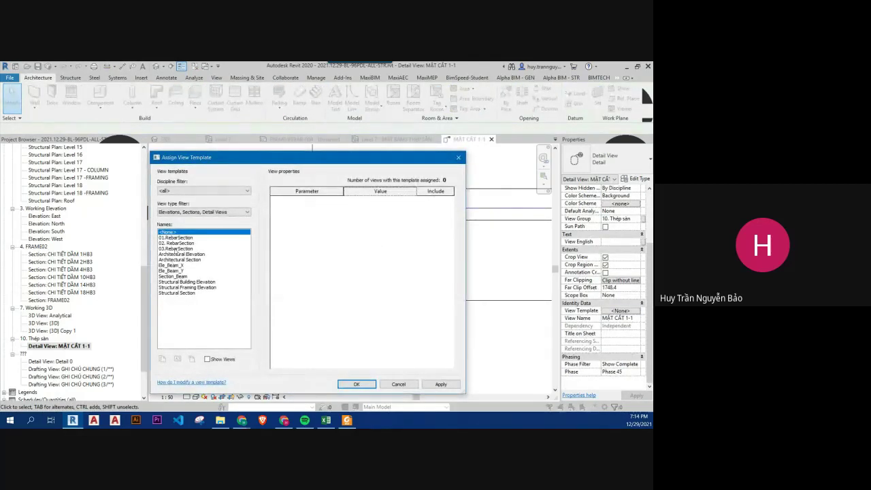
{"action": "left_click", "coordinate": [175, 237]}
{"action": "left_click", "coordinate": [357, 384]}
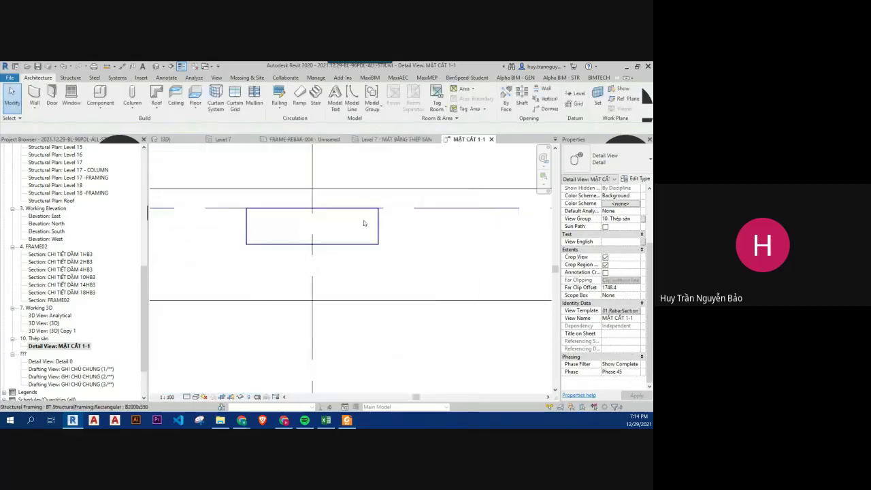
{"action": "left_click", "coordinate": [612, 311]}
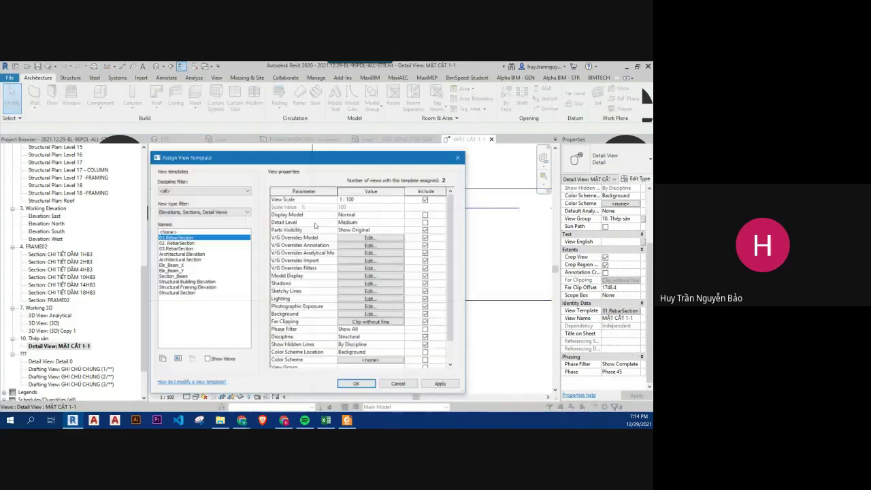
{"action": "left_click", "coordinate": [176, 243]}
{"action": "left_click", "coordinate": [356, 384]}
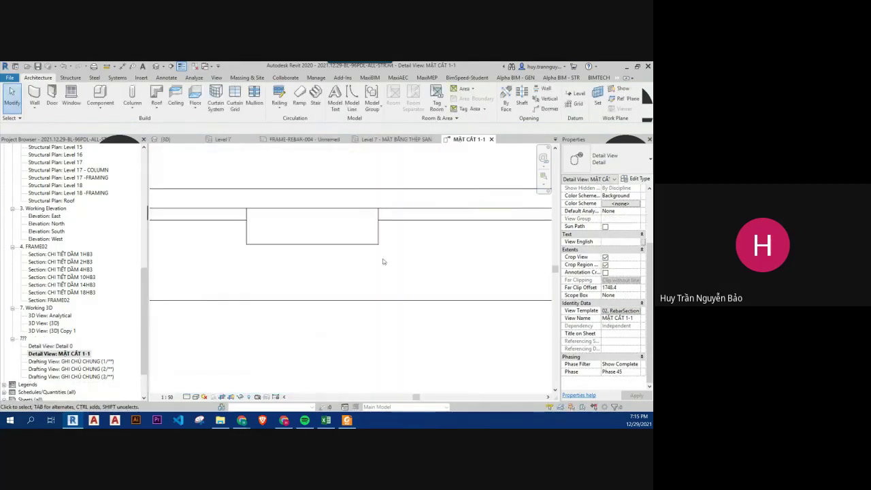
{"action": "left_click", "coordinate": [620, 311]}
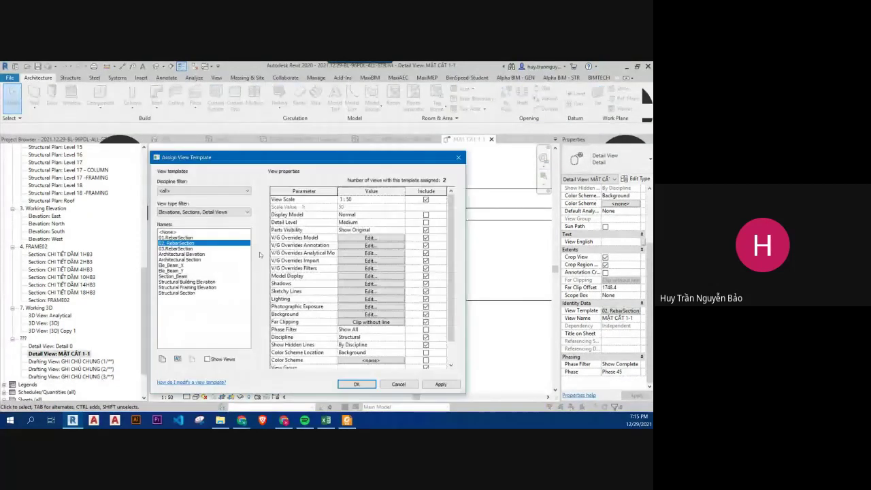
{"action": "left_click", "coordinate": [178, 248]}
{"action": "left_click", "coordinate": [356, 384]}
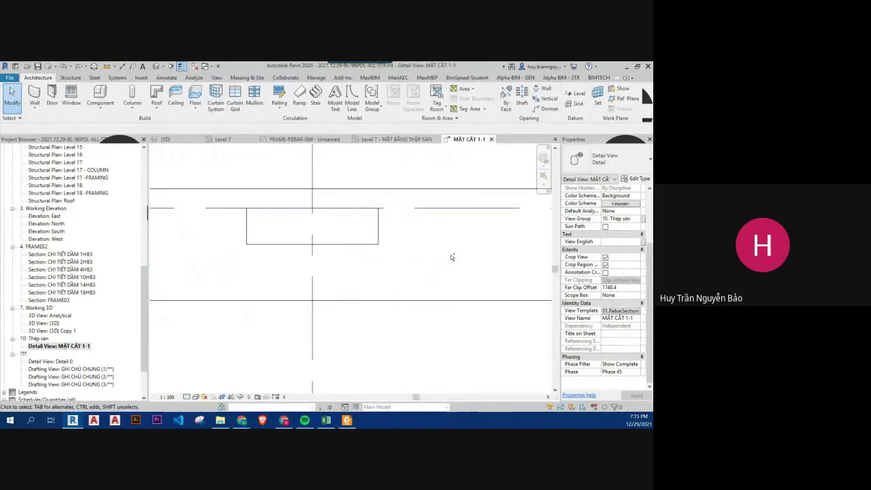
{"action": "scroll", "coordinate": [461, 261], "scroll_direction": "down", "scroll_amount": 5}
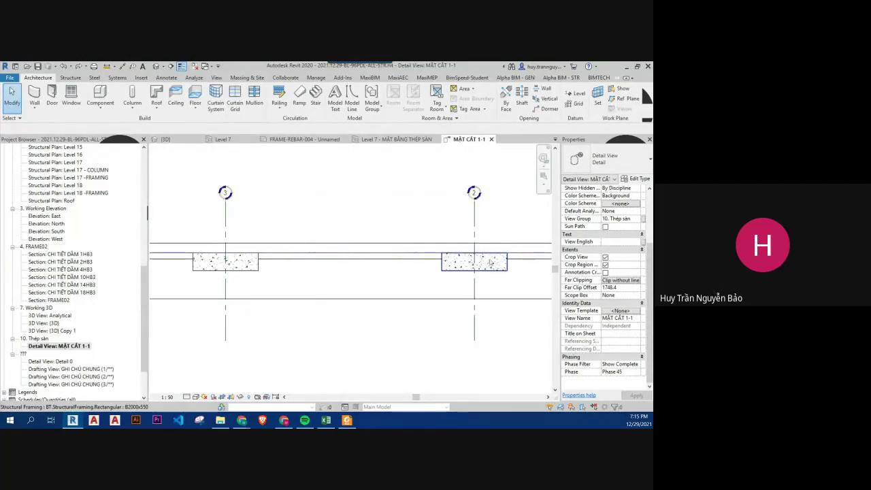
{"action": "scroll", "coordinate": [477, 262], "scroll_direction": "up", "scroll_amount": 5}
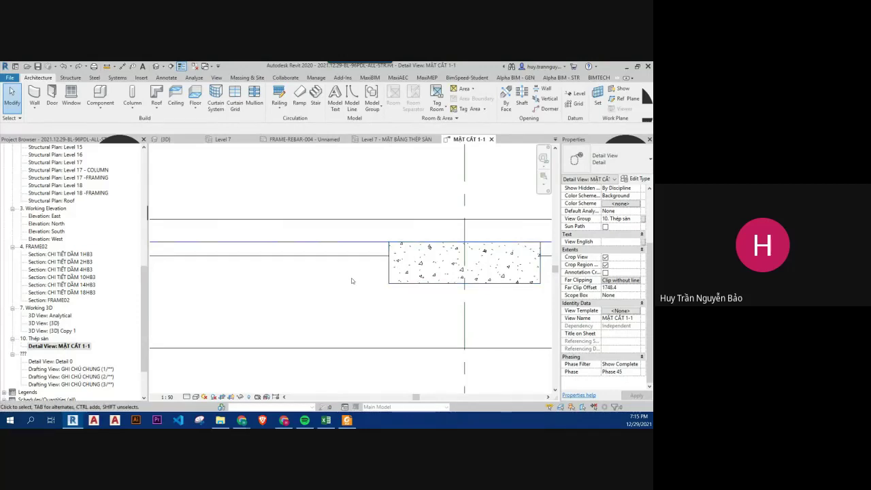
Step: Join the slab's geometry with the beam using JG
{"action": "key", "text": "j"}
{"action": "key", "text": "g"}
{"action": "left_click", "coordinate": [365, 252]}
{"action": "left_click", "coordinate": [398, 271]}
{"action": "key", "text": "Escape"}
Step: Open Visibility/Graphic Overrides and select the Structural Framing category
{"action": "key", "text": "v"}
{"action": "key", "text": "v"}
{"action": "scroll", "coordinate": [331, 245], "scroll_direction": "down", "scroll_amount": 5}
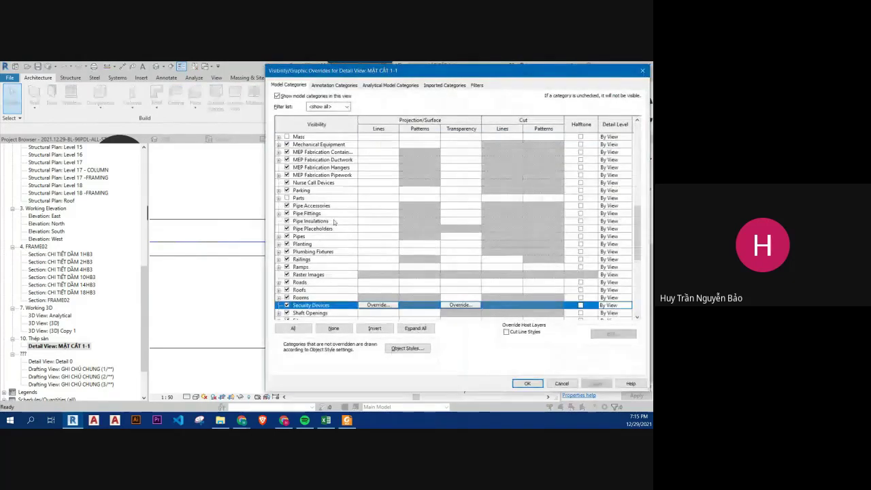
{"action": "scroll", "coordinate": [332, 244], "scroll_direction": "down", "scroll_amount": 3}
{"action": "scroll", "coordinate": [331, 244], "scroll_direction": "down", "scroll_amount": 3}
{"action": "scroll", "coordinate": [331, 245], "scroll_direction": "down", "scroll_amount": 1}
{"action": "left_click", "coordinate": [551, 259]}
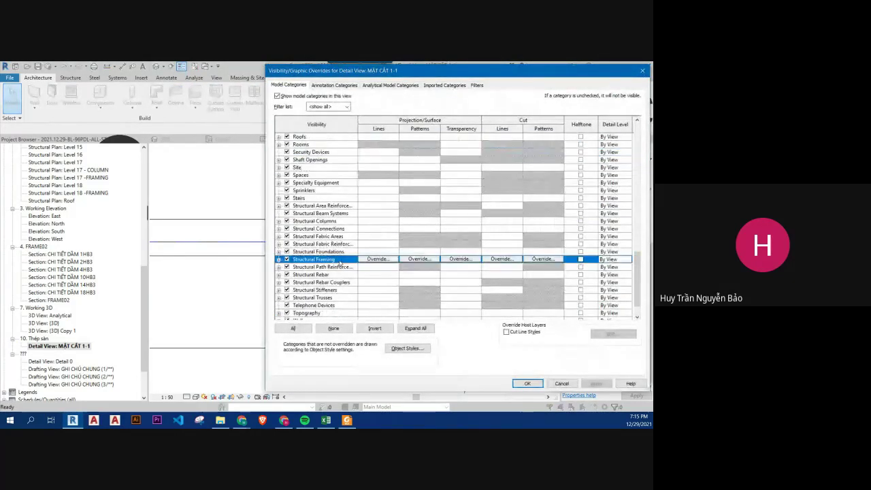
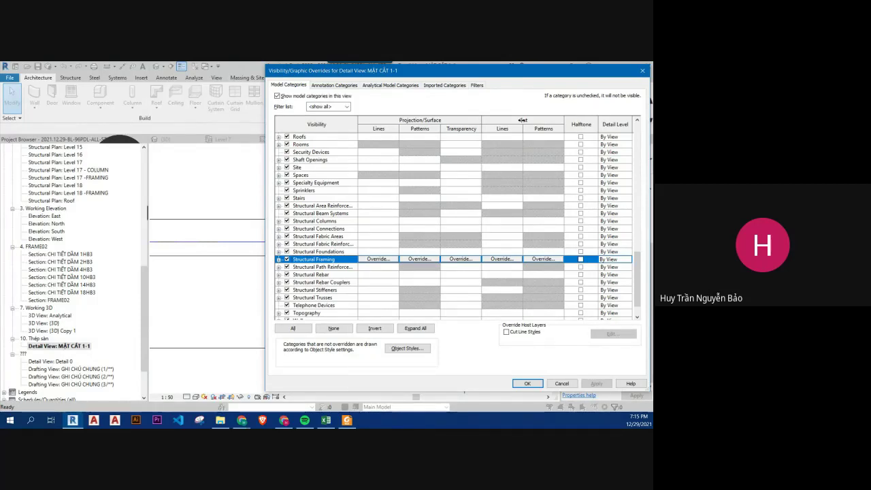
Step: Accept the Structural Framing surface pattern settings unchanged and close Visibility/Graphic Overrides
{"action": "left_click", "coordinate": [542, 258]}
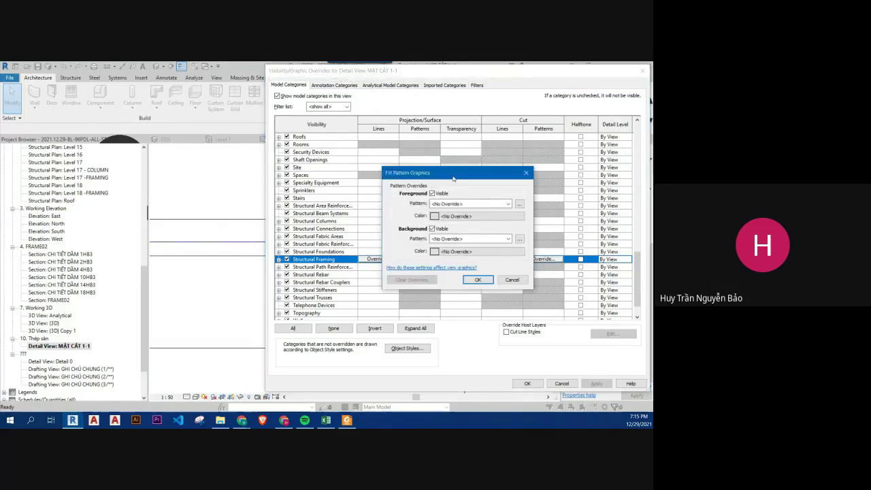
{"action": "left_click", "coordinate": [477, 280]}
{"action": "left_click", "coordinate": [526, 383]}
{"action": "scroll", "coordinate": [445, 296], "scroll_direction": "down", "scroll_amount": 3}
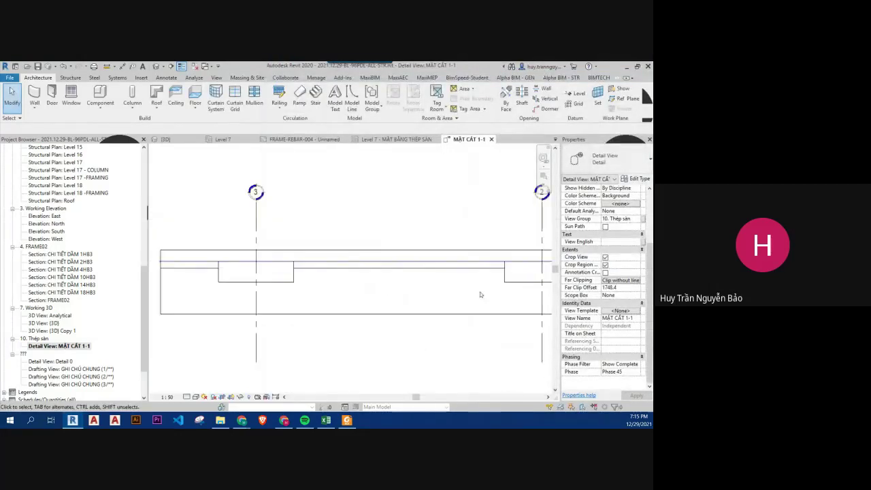
{"action": "scroll", "coordinate": [420, 287], "scroll_direction": "up", "scroll_amount": 5}
Step: Clear the selection and start placing rebar from the Structure tab
{"action": "left_click", "coordinate": [480, 289]}
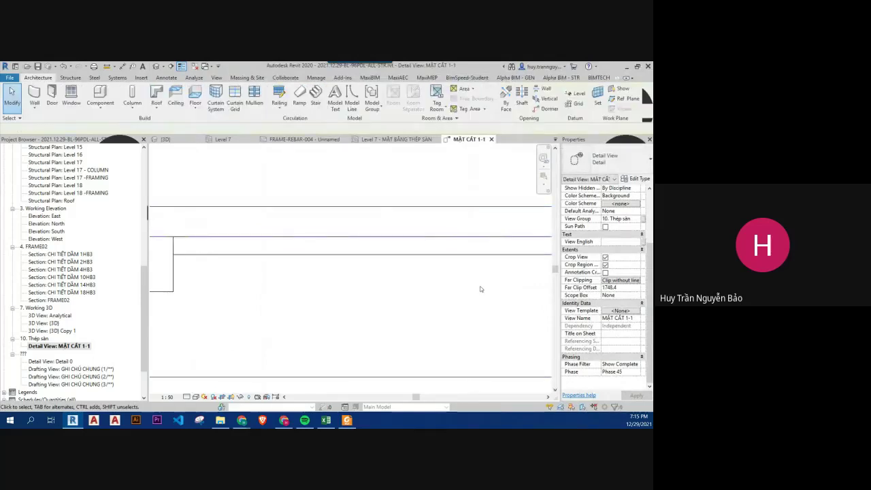
{"action": "scroll", "coordinate": [466, 294], "scroll_direction": "down", "scroll_amount": 1}
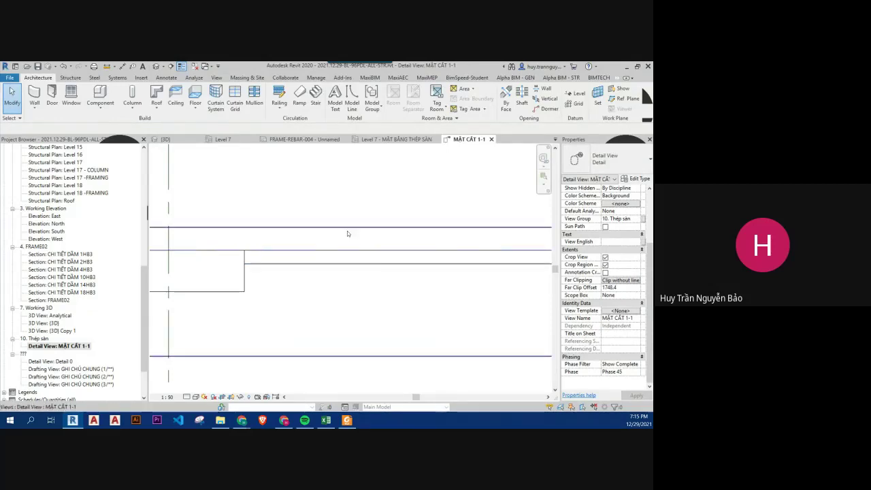
{"action": "scroll", "coordinate": [306, 259], "scroll_direction": "up", "scroll_amount": 2}
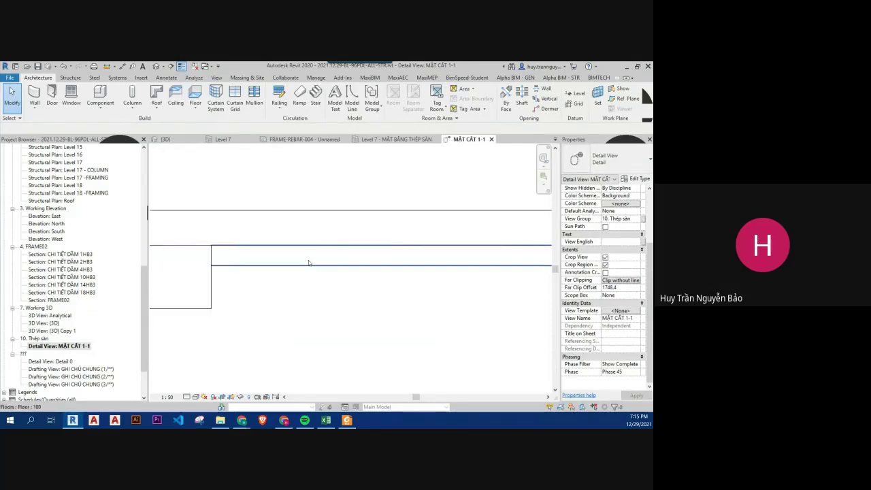
{"action": "left_click", "coordinate": [71, 78]}
{"action": "left_click", "coordinate": [262, 97]}
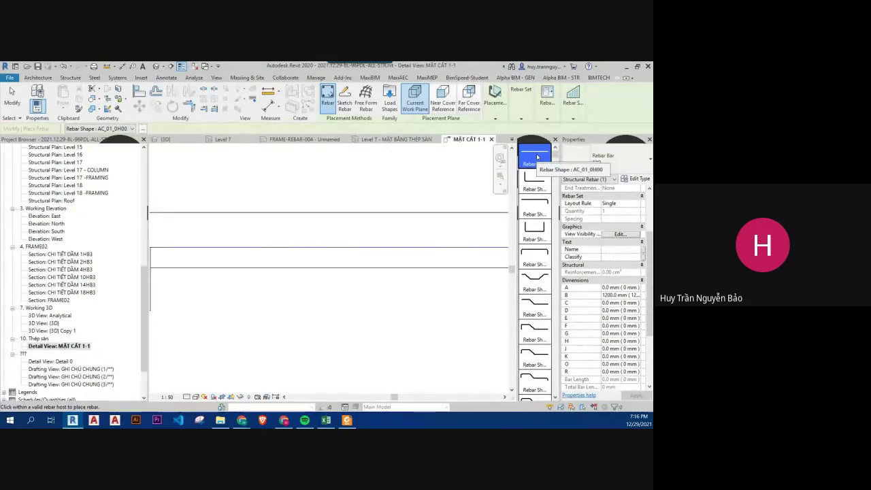
Step: Place a straight AC_01_0H00 rebar along the slab and finish placement
{"action": "scroll", "coordinate": [358, 263], "scroll_direction": "down", "scroll_amount": 1}
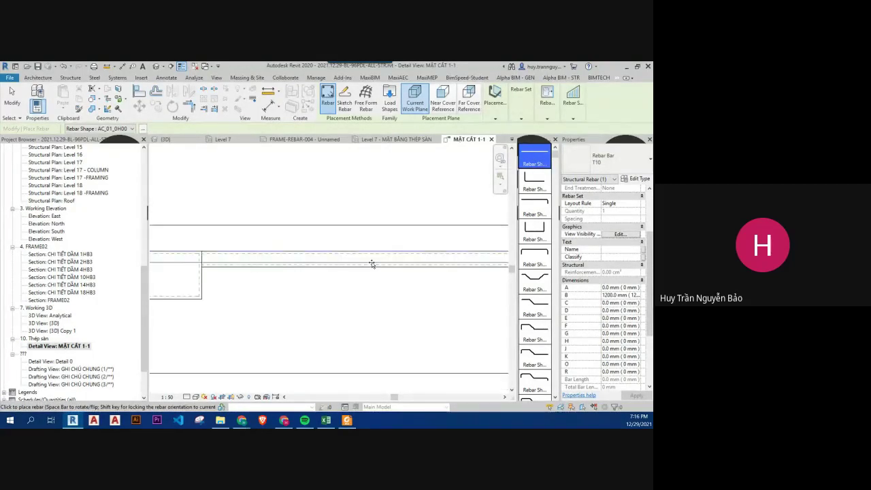
{"action": "scroll", "coordinate": [371, 264], "scroll_direction": "down", "scroll_amount": 1}
{"action": "scroll", "coordinate": [372, 265], "scroll_direction": "up", "scroll_amount": 2}
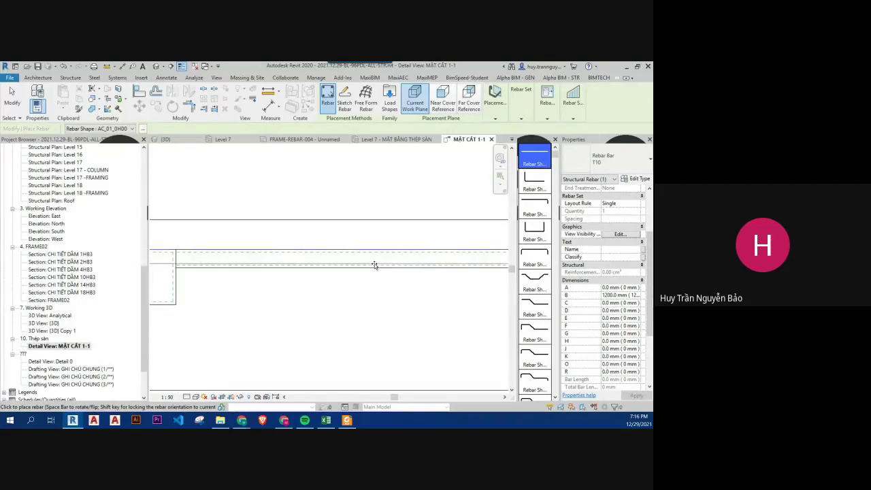
{"action": "key", "text": "Escape"}
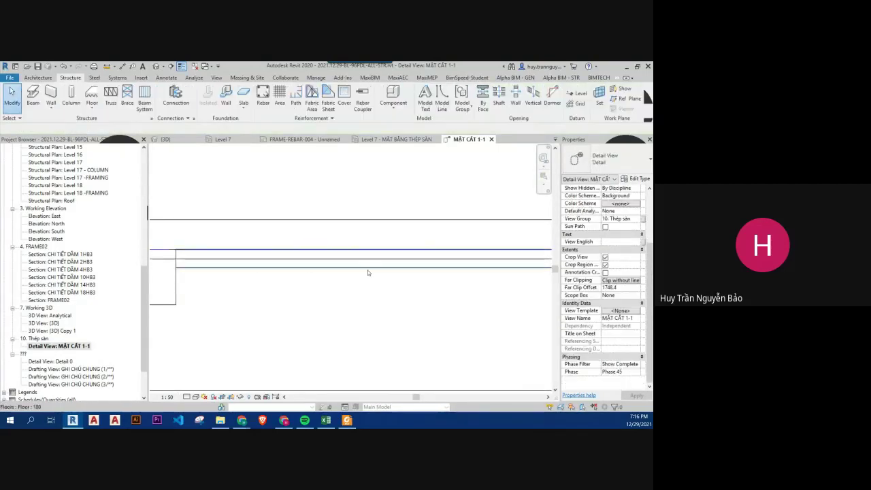
Step: Change the new rebar's bar type from T10 to Rebar Bar T12
{"action": "left_click", "coordinate": [368, 272]}
{"action": "left_click", "coordinate": [625, 168]}
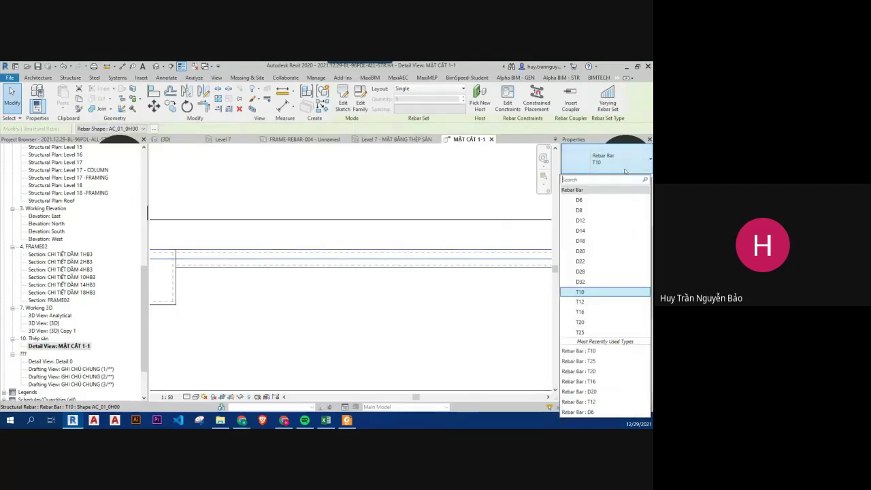
{"action": "left_click", "coordinate": [579, 301]}
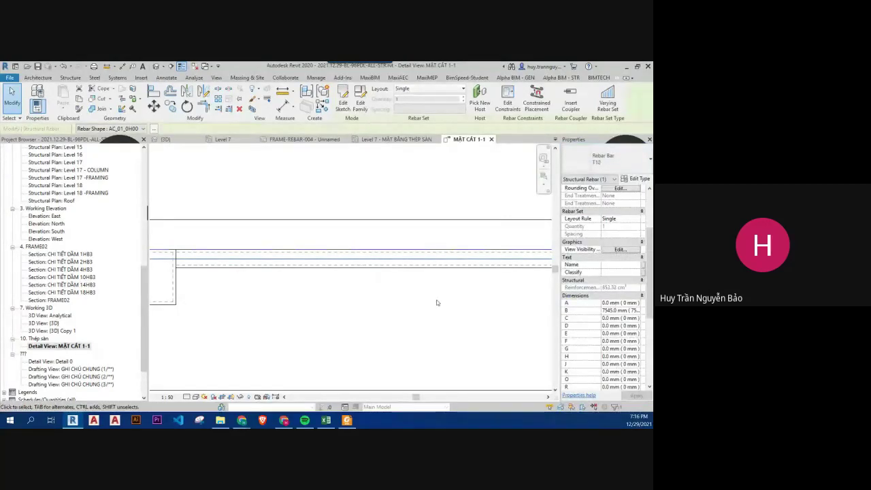
{"action": "key", "text": "Escape"}
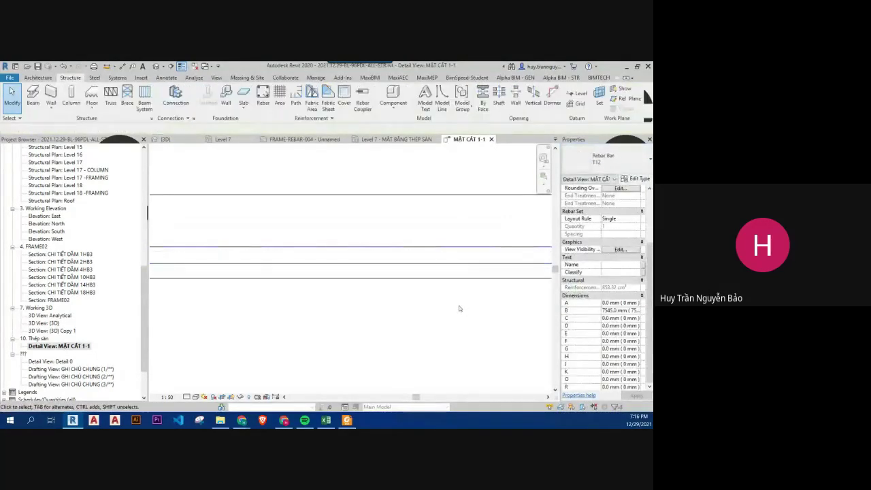
{"action": "left_click", "coordinate": [294, 118]}
{"action": "left_click", "coordinate": [292, 130]}
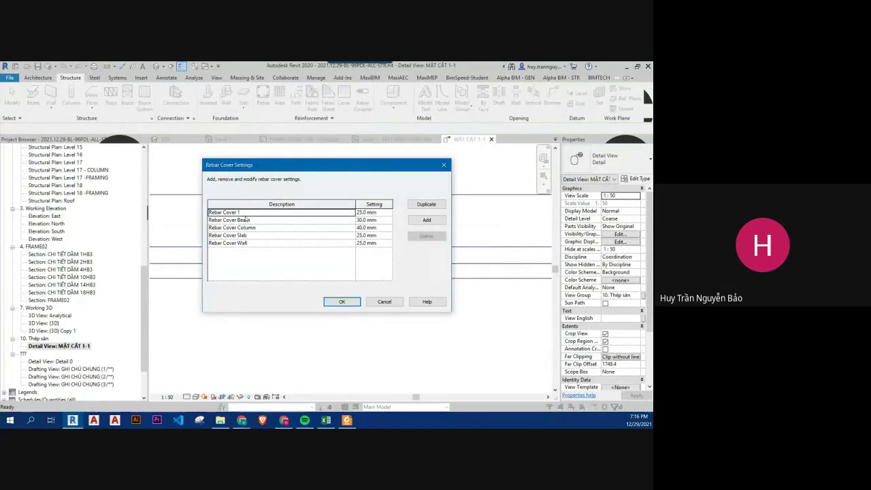
{"action": "key", "text": "Escape"}
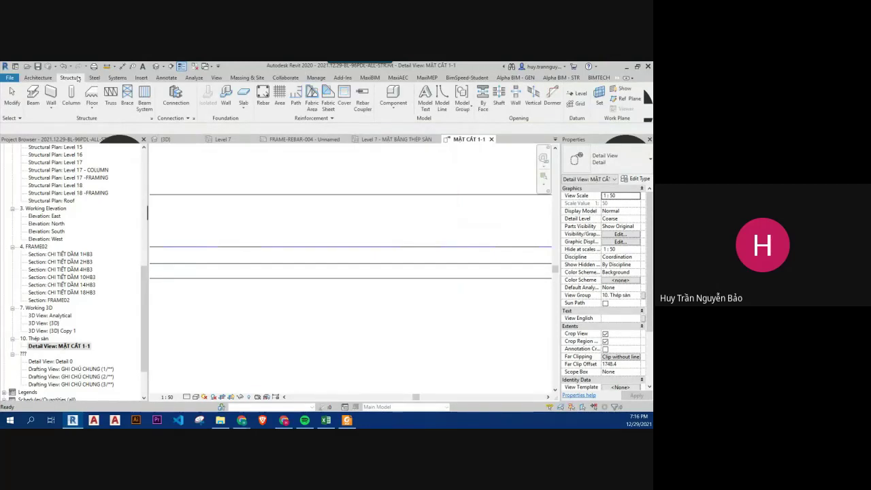
{"action": "left_click", "coordinate": [311, 119]}
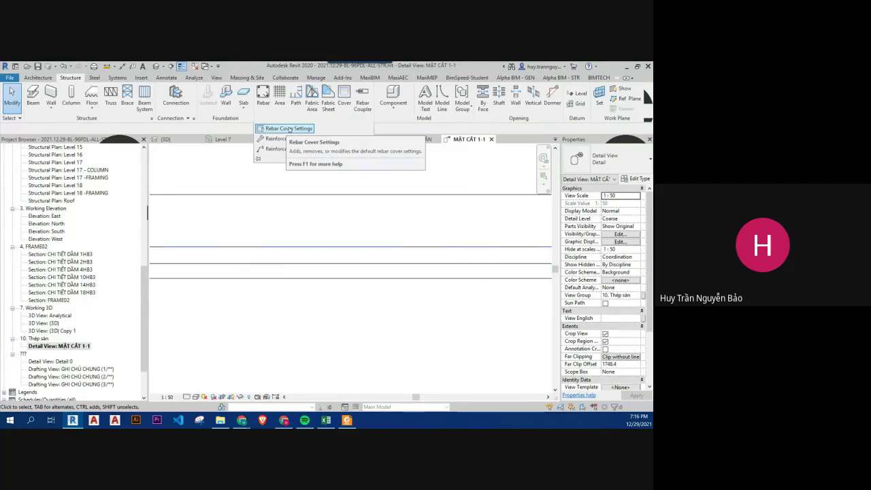
{"action": "left_click", "coordinate": [289, 129]}
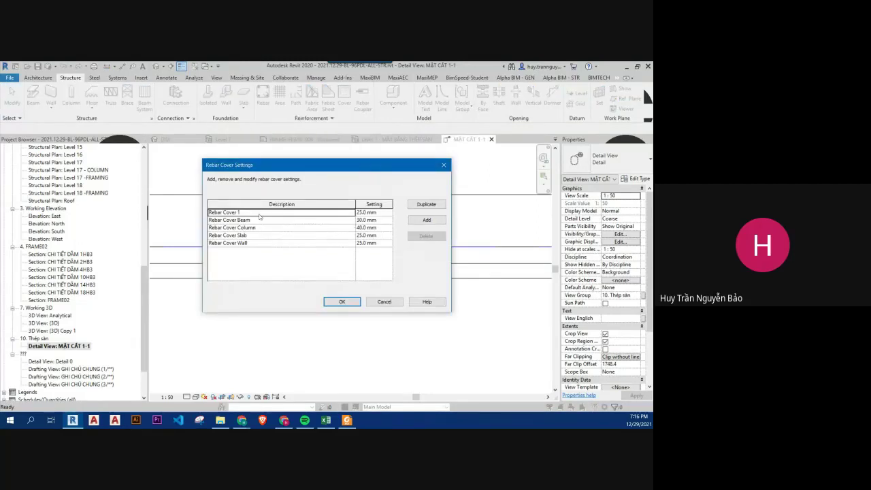
{"action": "left_click", "coordinate": [253, 235]}
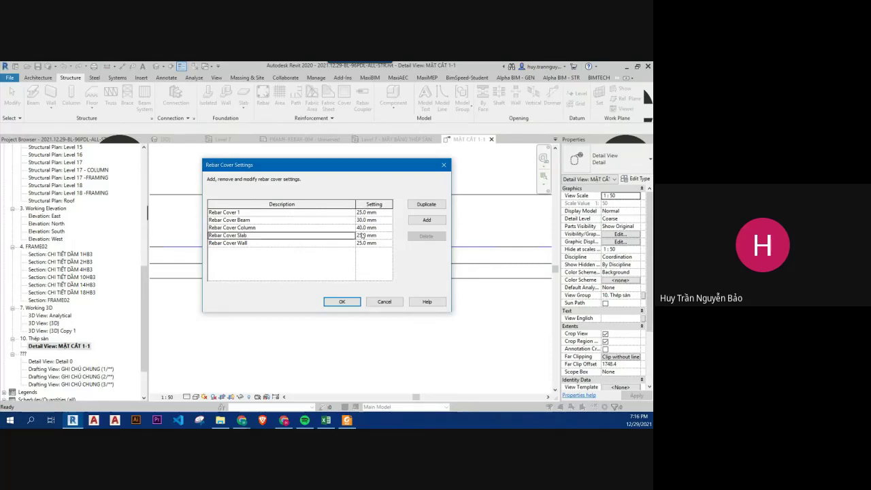
{"action": "left_click", "coordinate": [384, 301]}
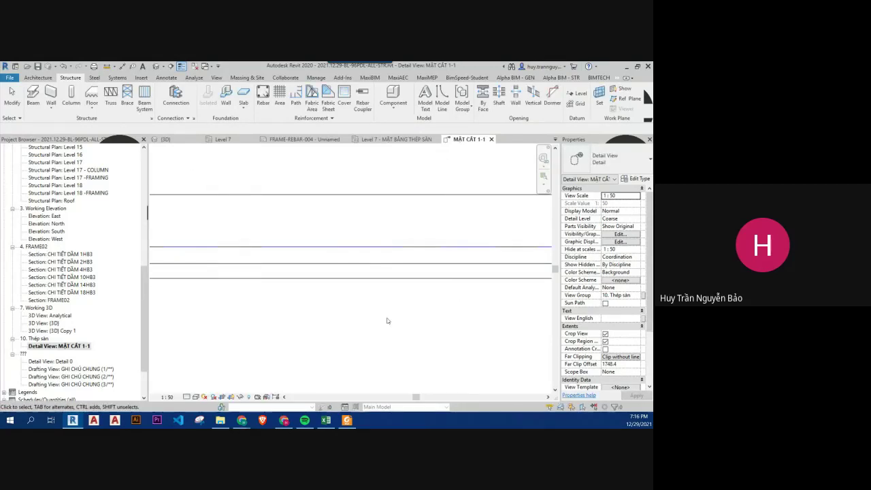
{"action": "left_click", "coordinate": [388, 250]}
{"action": "left_click", "coordinate": [432, 299]}
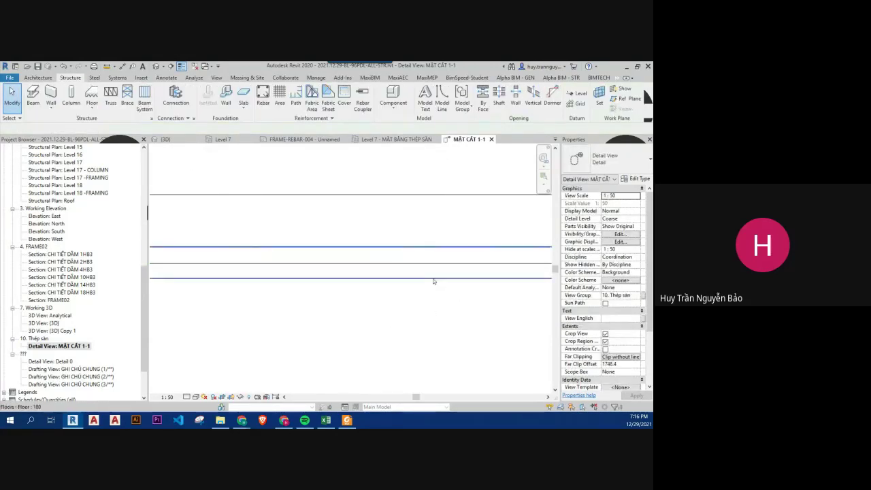
Step: Inspect the slab's properties by briefly widening the Properties palette, then deselect
{"action": "left_click", "coordinate": [433, 279]}
{"action": "scroll", "coordinate": [625, 323], "scroll_direction": "down", "scroll_amount": 3}
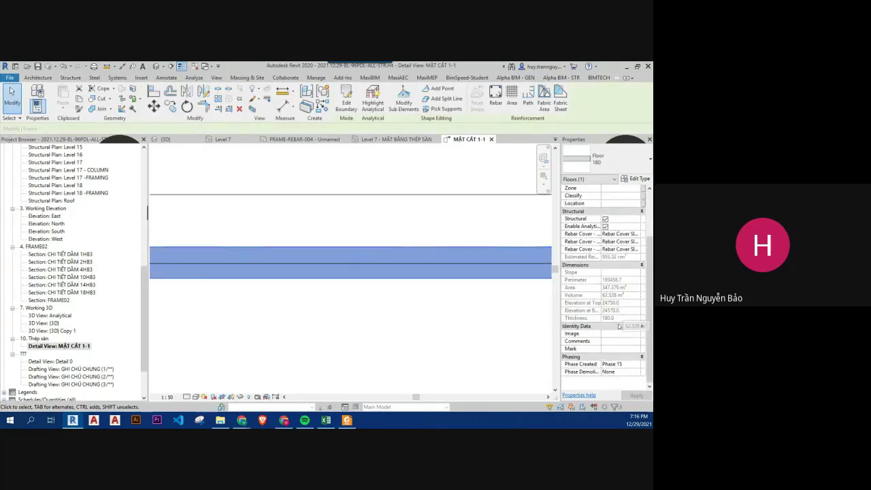
{"action": "scroll", "coordinate": [622, 324], "scroll_direction": "up", "scroll_amount": 3}
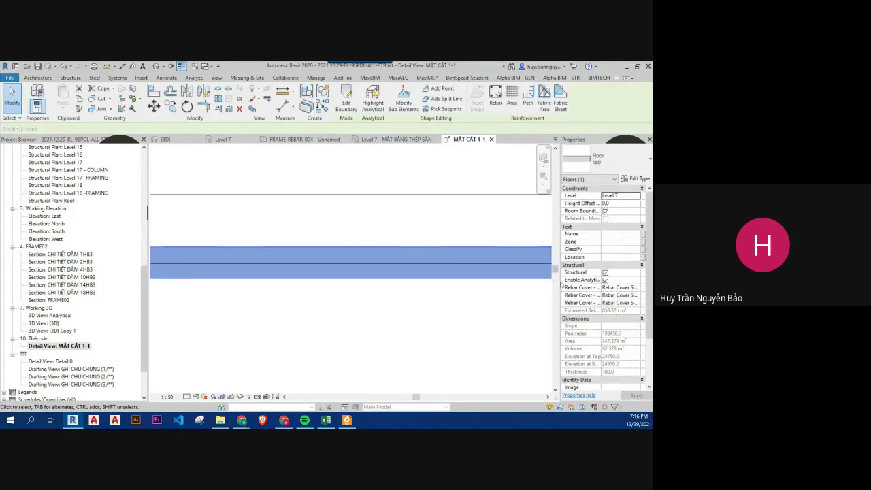
{"action": "left_click_drag", "start_coordinate": [554, 282], "coordinate": [471, 282]}
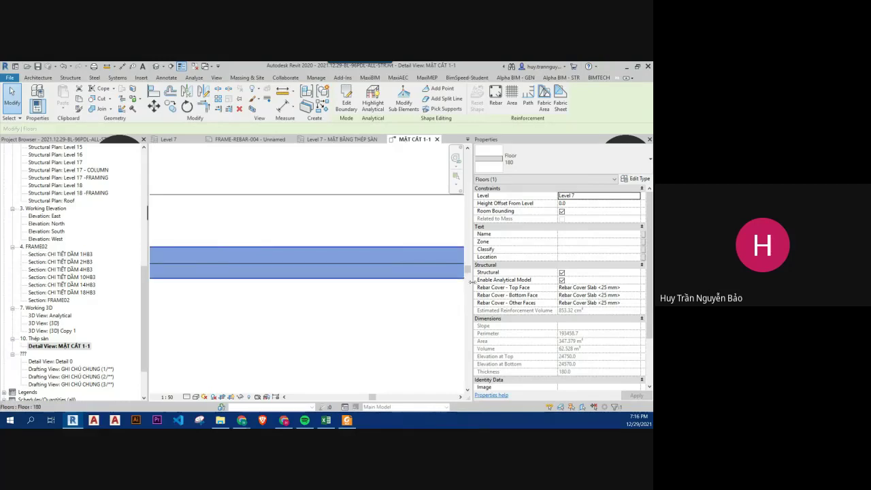
{"action": "left_click_drag", "start_coordinate": [472, 281], "coordinate": [544, 281]}
{"action": "left_click", "coordinate": [423, 319]}
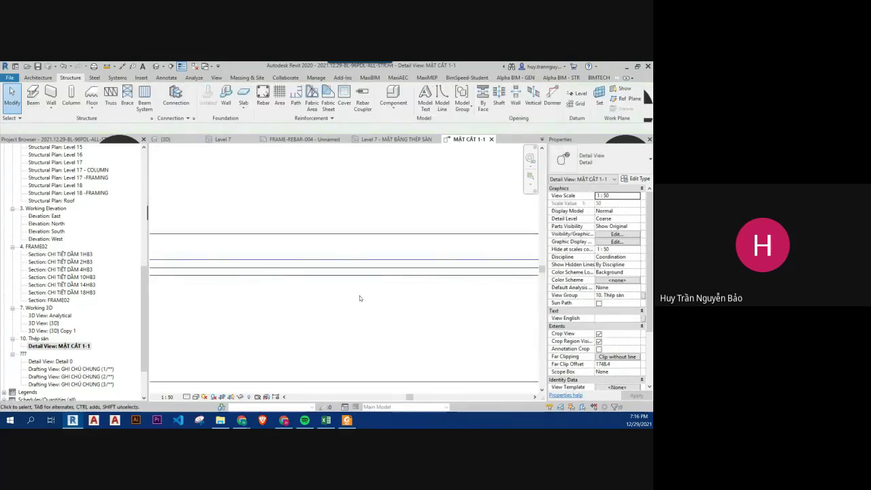
Step: Narrow the Properties palette for a wider section view, then check the T12 slab rebar
{"action": "scroll", "coordinate": [360, 295], "scroll_direction": "down", "scroll_amount": 2}
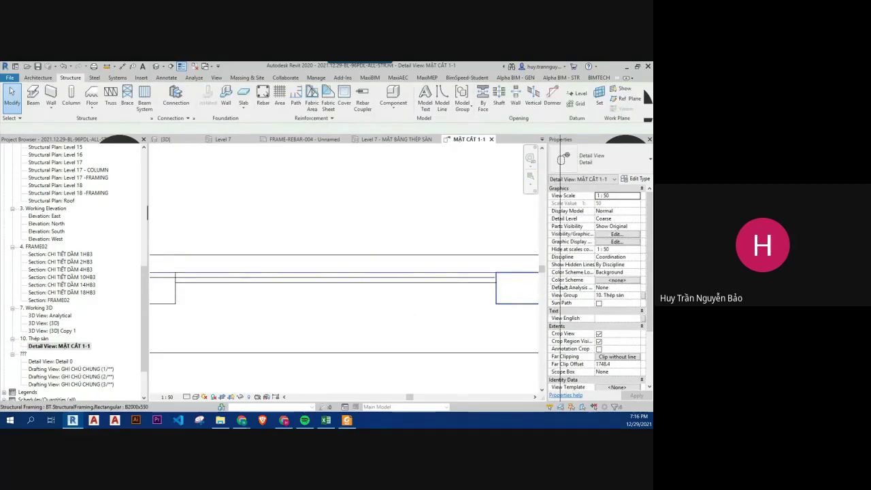
{"action": "left_click_drag", "start_coordinate": [560, 287], "coordinate": [560, 287]}
{"action": "scroll", "coordinate": [408, 309], "scroll_direction": "up", "scroll_amount": 2}
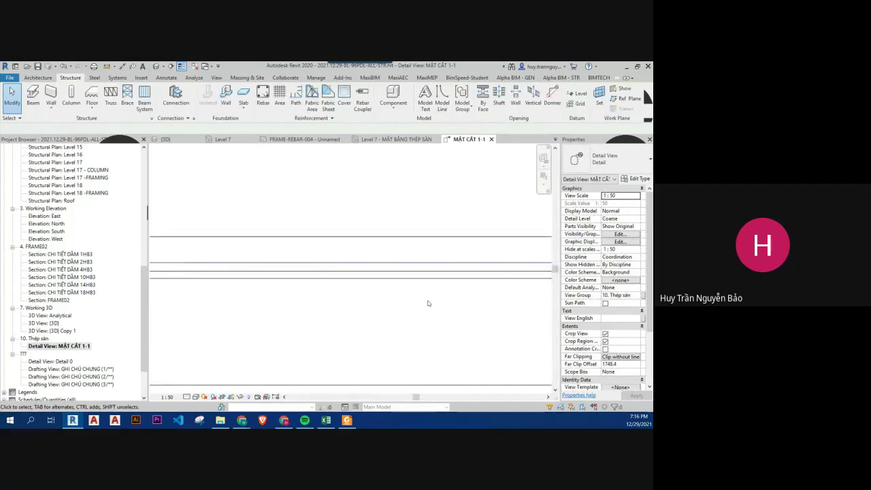
{"action": "scroll", "coordinate": [427, 303], "scroll_direction": "down", "scroll_amount": 2}
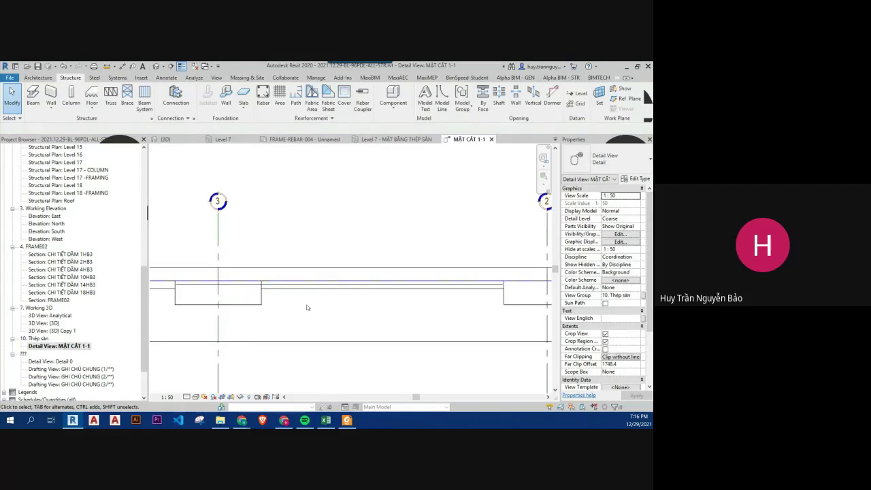
{"action": "scroll", "coordinate": [306, 307], "scroll_direction": "up", "scroll_amount": 3}
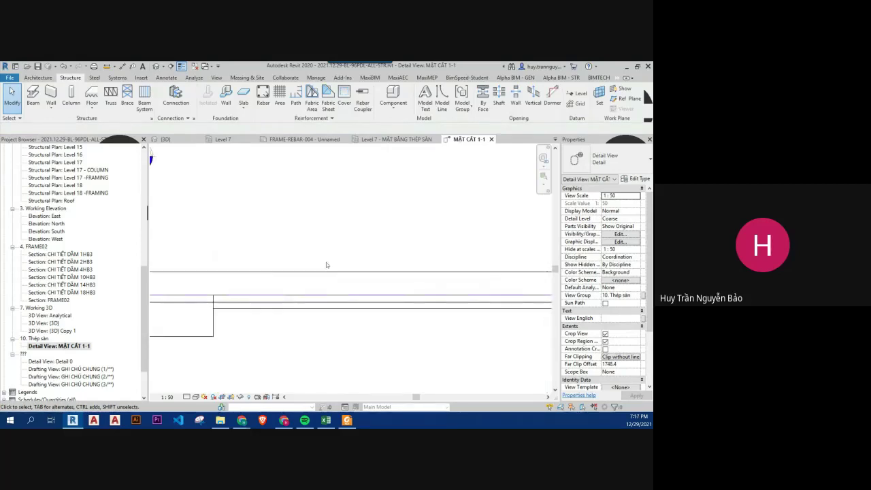
{"action": "left_click", "coordinate": [306, 310]}
{"action": "key", "text": "Escape"}
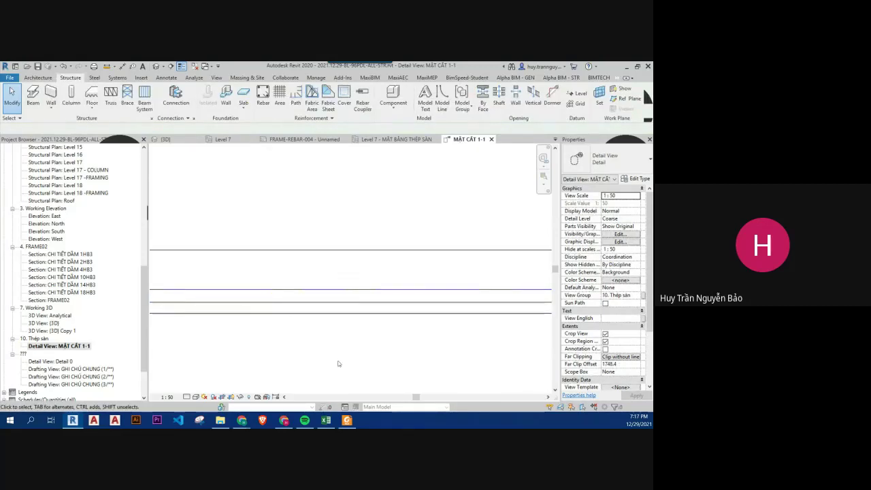
Step: Open Visibility/Graphic Overrides with VG and select the Structural Rebar category
{"action": "key", "text": "v"}
{"action": "key", "text": "v"}
{"action": "key", "text": "s"}
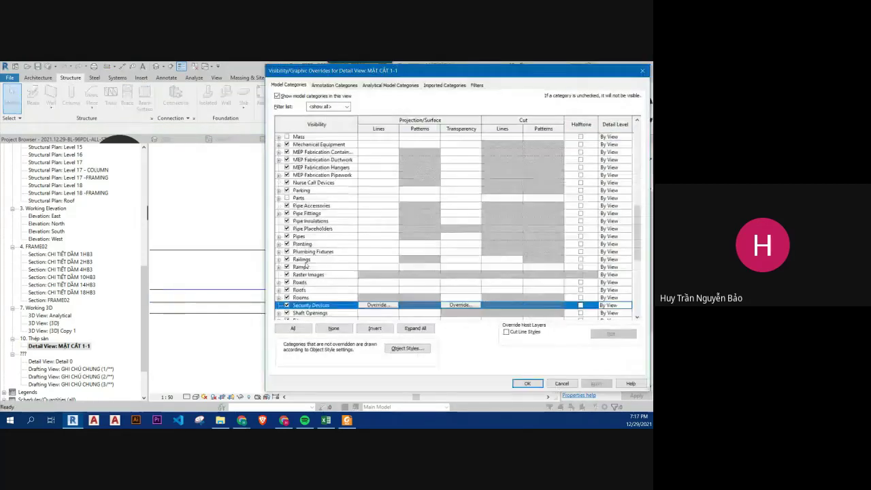
{"action": "scroll", "coordinate": [300, 258], "scroll_direction": "down", "scroll_amount": 2}
{"action": "scroll", "coordinate": [300, 258], "scroll_direction": "down", "scroll_amount": 1}
{"action": "scroll", "coordinate": [300, 267], "scroll_direction": "down", "scroll_amount": 3}
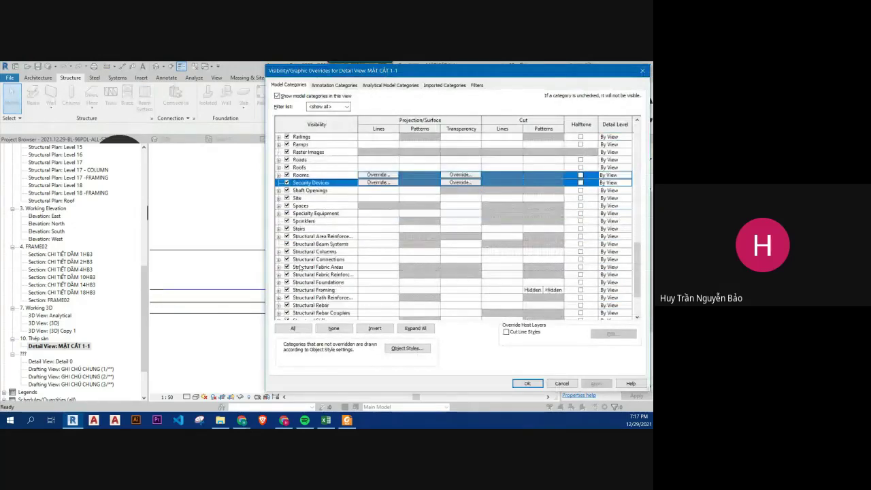
{"action": "scroll", "coordinate": [349, 304], "scroll_direction": "down", "scroll_amount": 1}
{"action": "left_click", "coordinate": [343, 297]}
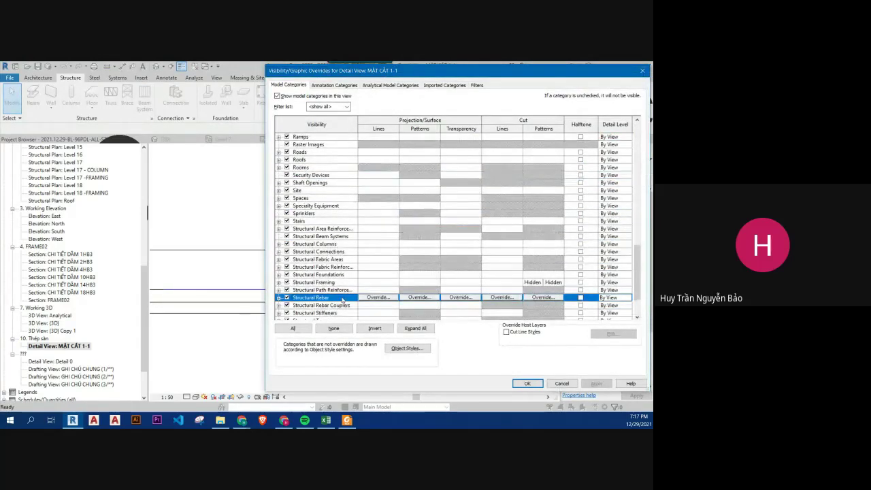
Step: Override Structural Rebar projection lines to Solid pattern, Red colour, weight 3, and apply
{"action": "left_click", "coordinate": [379, 297]}
{"action": "left_click", "coordinate": [379, 297]}
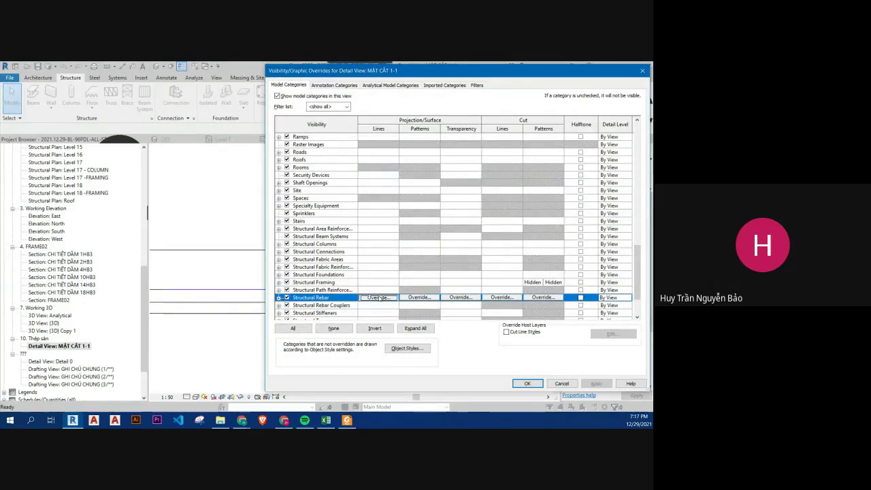
{"action": "left_click", "coordinate": [138, 204]}
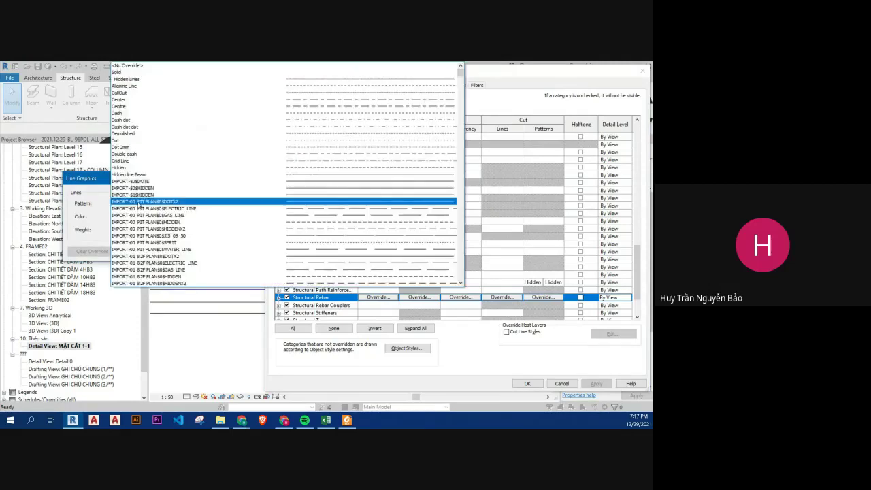
{"action": "left_click", "coordinate": [127, 79]}
{"action": "left_click", "coordinate": [166, 204]}
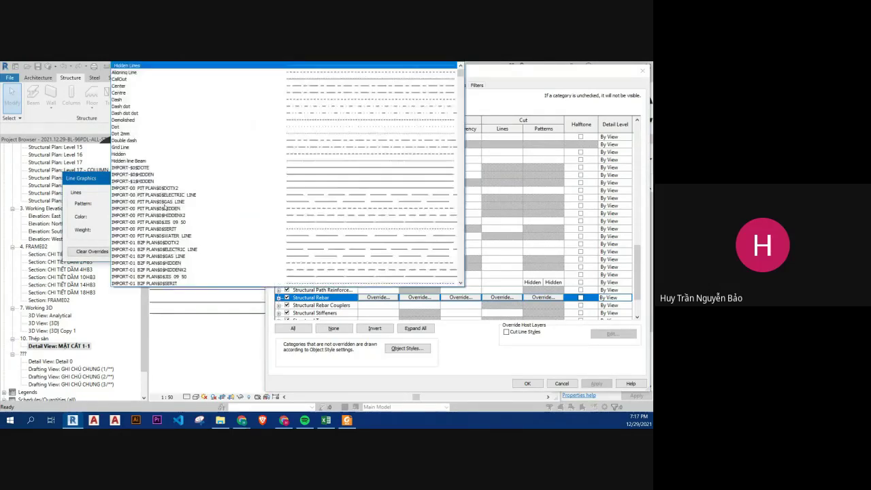
{"action": "scroll", "coordinate": [129, 81], "scroll_direction": "up", "scroll_amount": 5}
{"action": "left_click", "coordinate": [130, 77]}
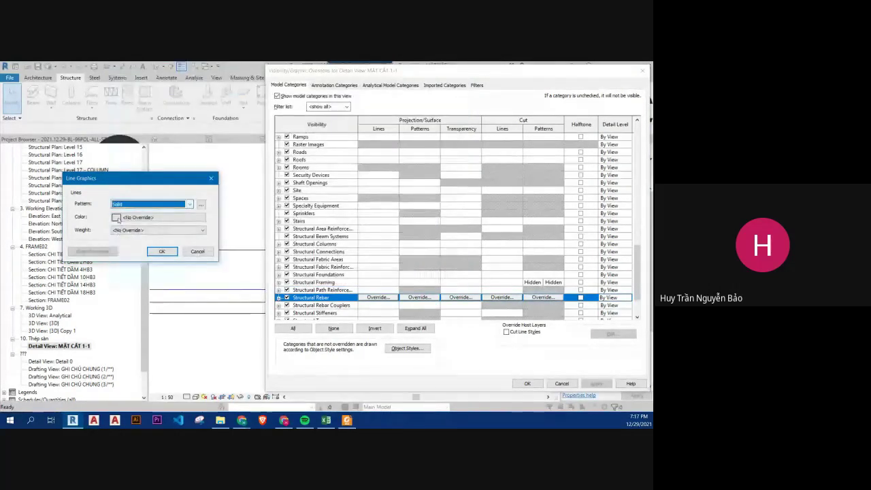
{"action": "left_click", "coordinate": [114, 217]}
{"action": "left_click", "coordinate": [63, 227]}
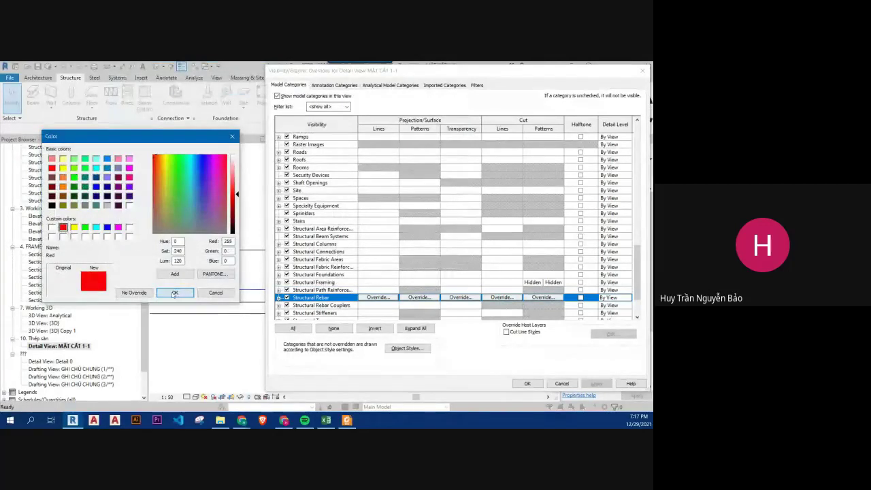
{"action": "left_click", "coordinate": [174, 293]}
{"action": "left_click", "coordinate": [136, 230]}
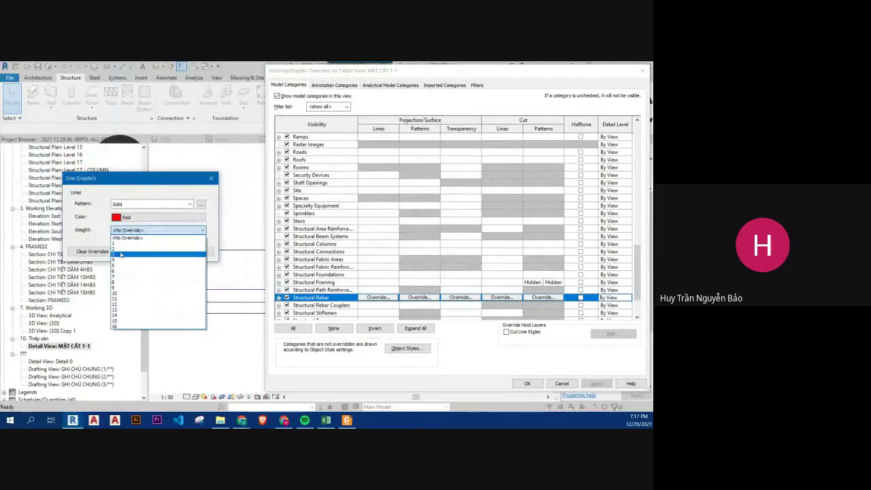
{"action": "left_click", "coordinate": [122, 255]}
{"action": "left_click", "coordinate": [163, 251]}
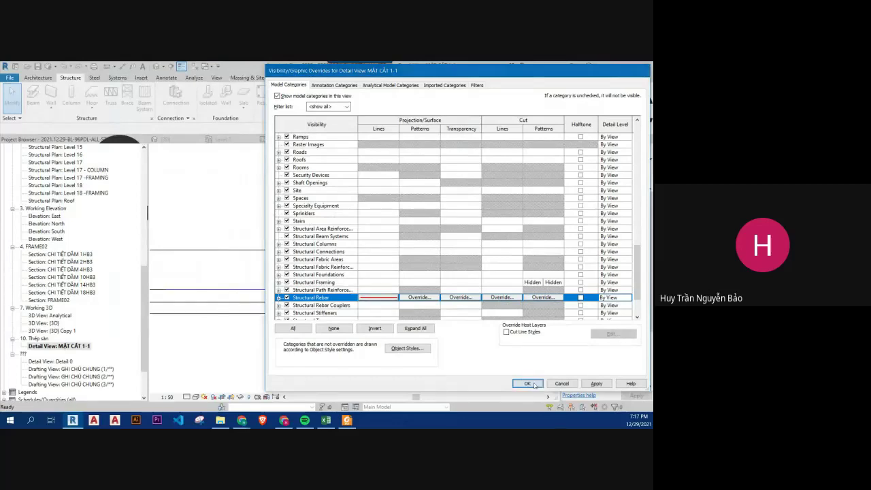
{"action": "left_click", "coordinate": [534, 384]}
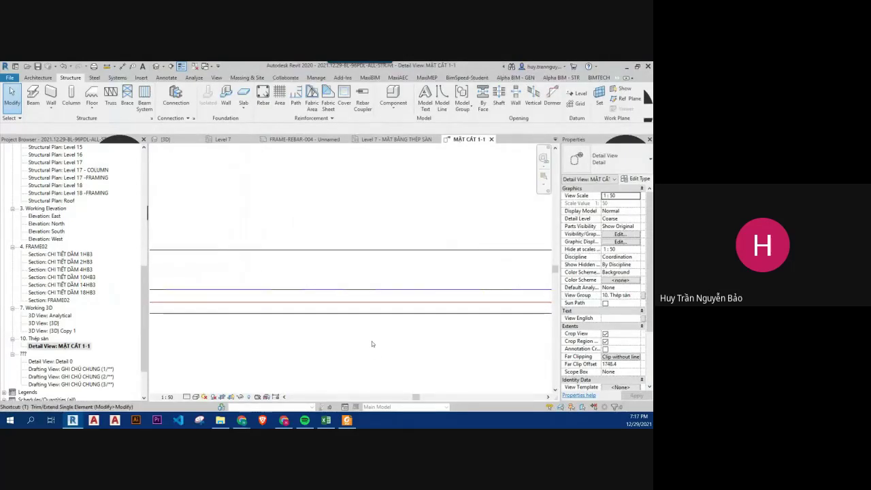
{"action": "scroll", "coordinate": [371, 338], "scroll_direction": "up", "scroll_amount": 3}
{"action": "mouse_move", "coordinate": [372, 338]}
{"action": "middle_mouse_down"}
{"action": "mouse_move", "coordinate": [314, 341]}
{"action": "mouse_move", "coordinate": [358, 263]}
{"action": "middle_mouse_up"}
{"action": "scroll", "coordinate": [358, 263], "scroll_direction": "down", "scroll_amount": 2}
{"action": "scroll", "coordinate": [277, 278], "scroll_direction": "down", "scroll_amount": 1}
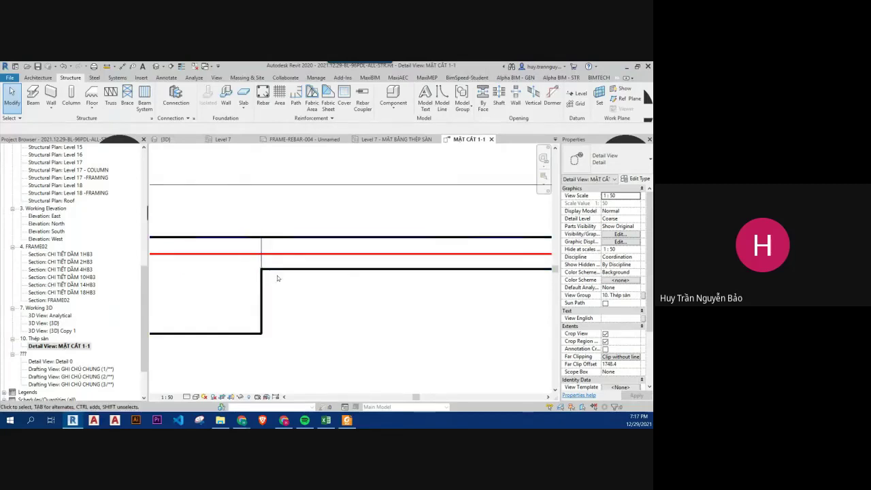
{"action": "scroll", "coordinate": [268, 240], "scroll_direction": "up", "scroll_amount": 4}
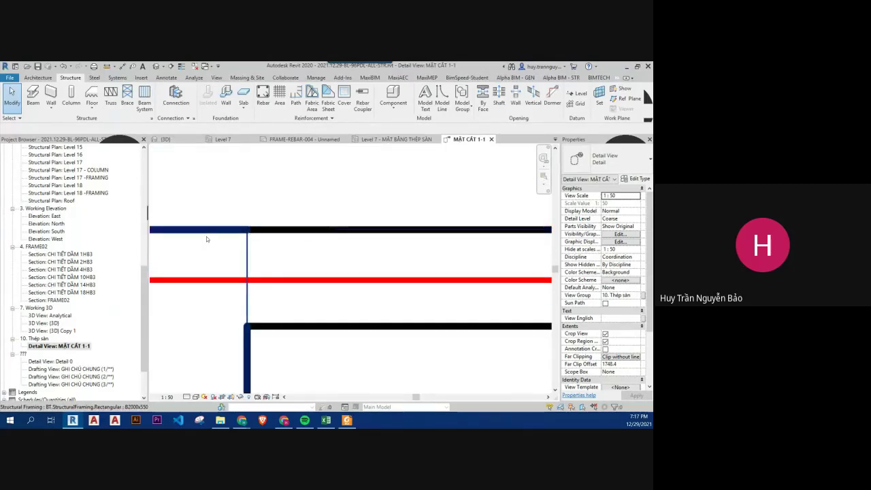
{"action": "scroll", "coordinate": [206, 239], "scroll_direction": "down", "scroll_amount": 3}
{"action": "scroll", "coordinate": [295, 245], "scroll_direction": "down", "scroll_amount": 2}
{"action": "scroll", "coordinate": [322, 241], "scroll_direction": "up", "scroll_amount": 1}
{"action": "scroll", "coordinate": [288, 243], "scroll_direction": "up", "scroll_amount": 1}
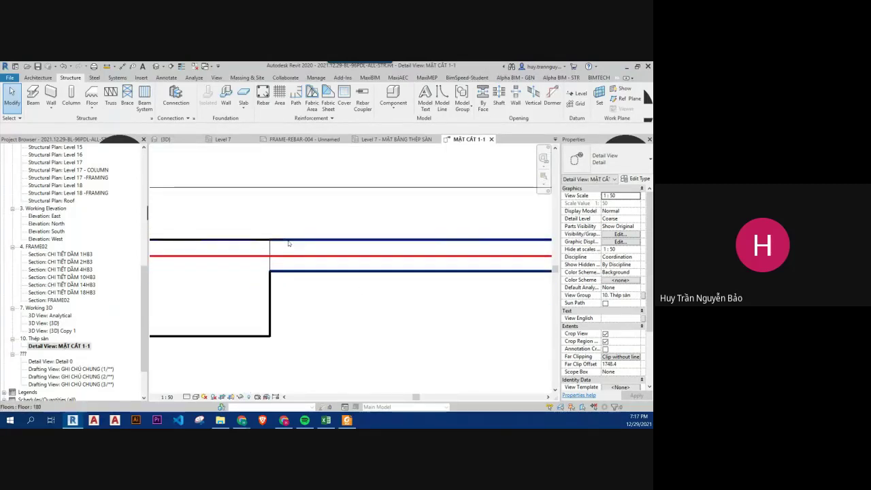
{"action": "scroll", "coordinate": [317, 259], "scroll_direction": "up", "scroll_amount": 1}
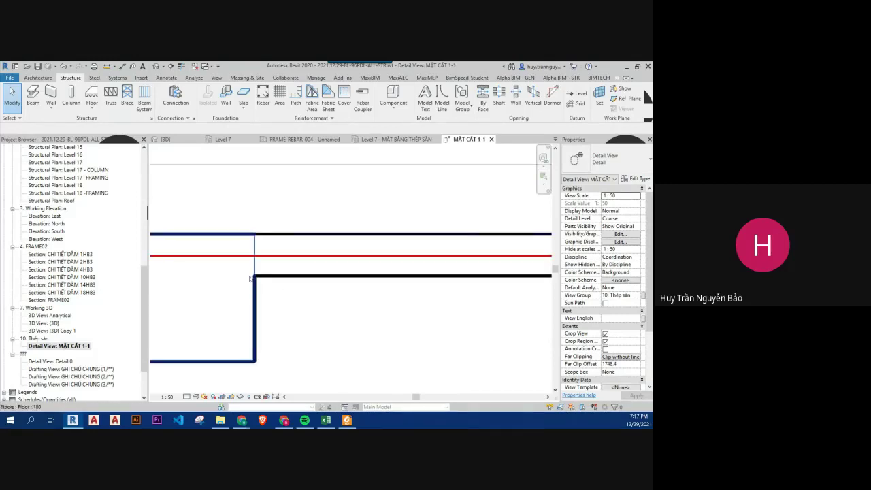
{"action": "scroll", "coordinate": [287, 268], "scroll_direction": "up", "scroll_amount": 2}
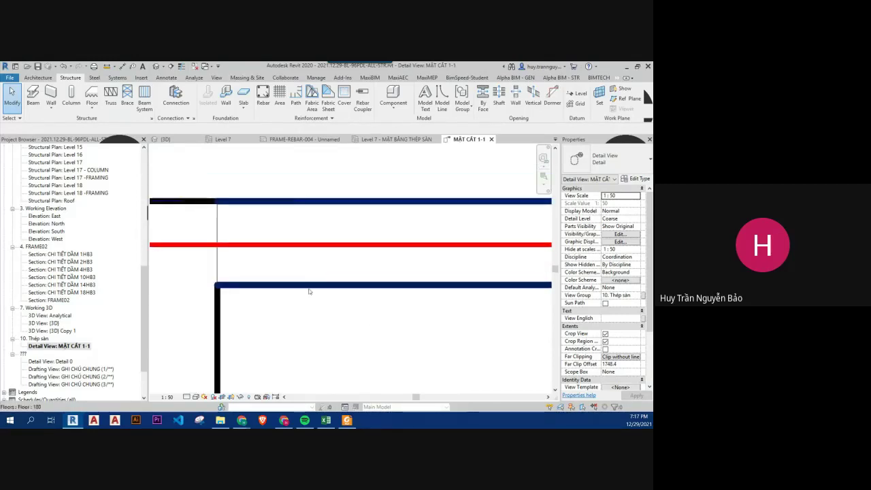
{"action": "left_click", "coordinate": [315, 289]}
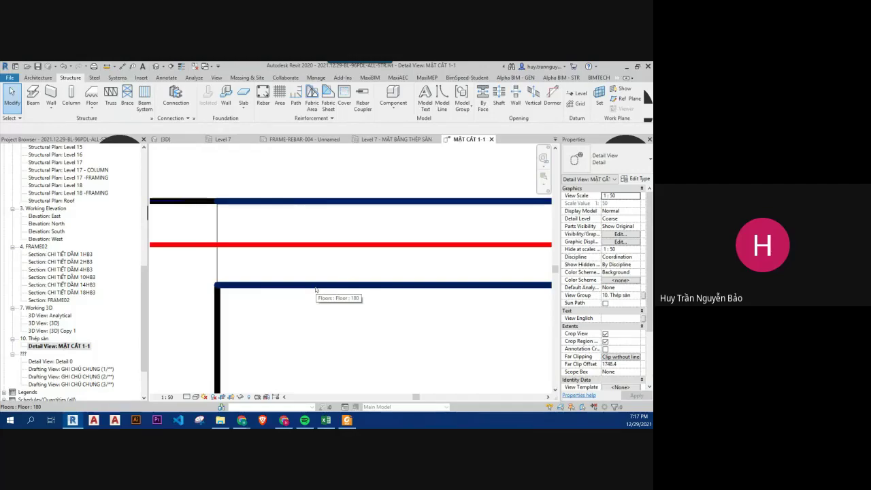